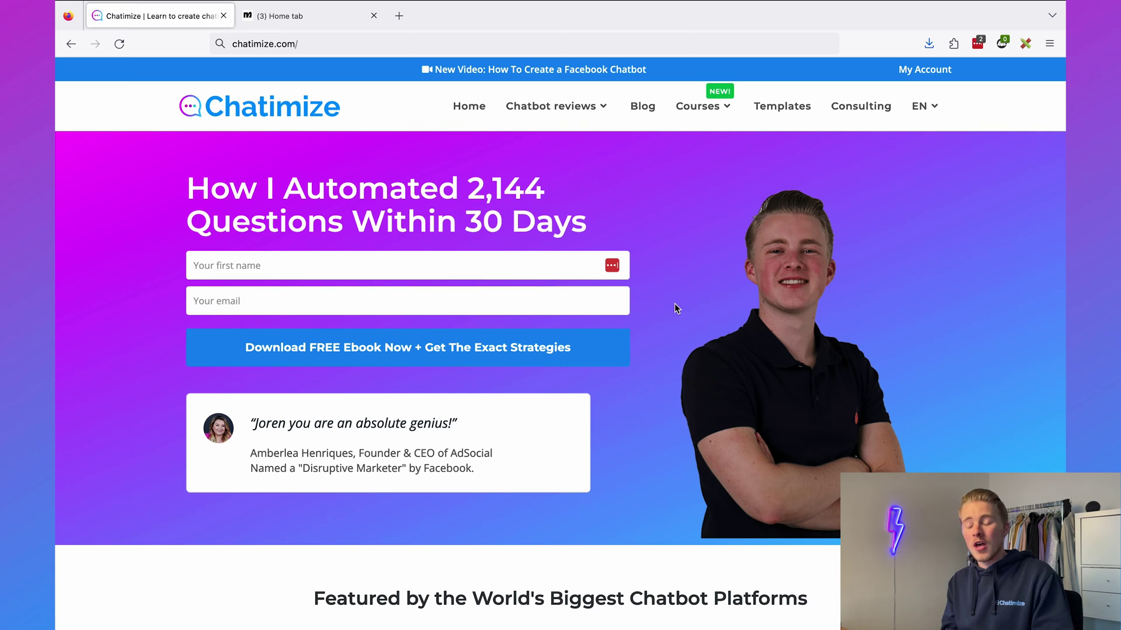
- Go to chatimize.com/chatbase in the browser
left_click(565, 43)
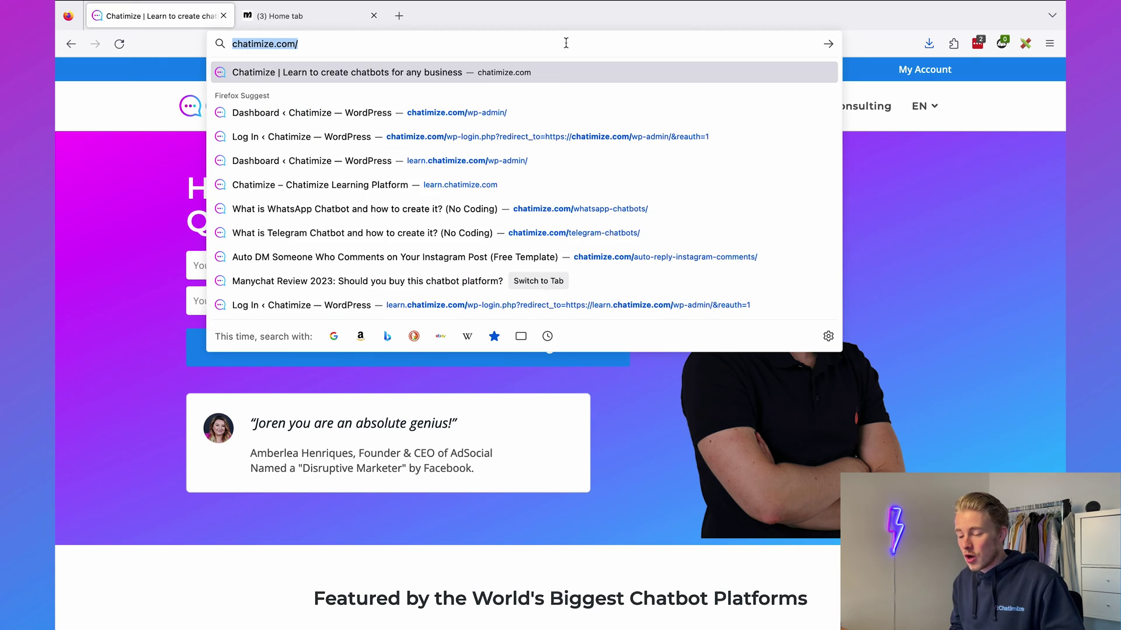
type("chatimize.com/chatbase")
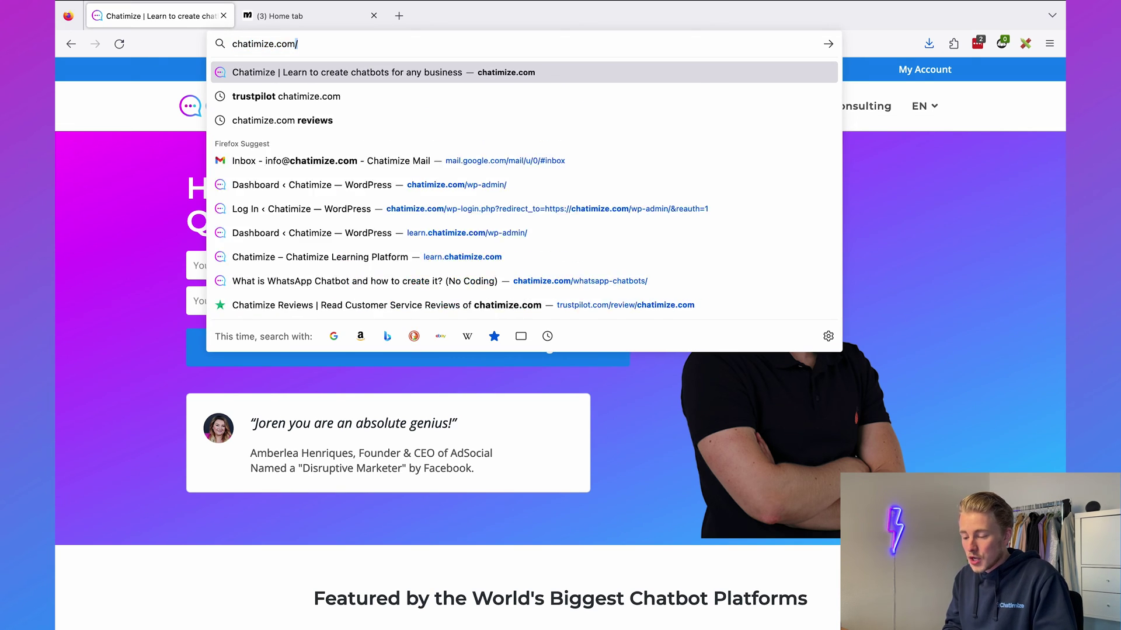
key("Return")
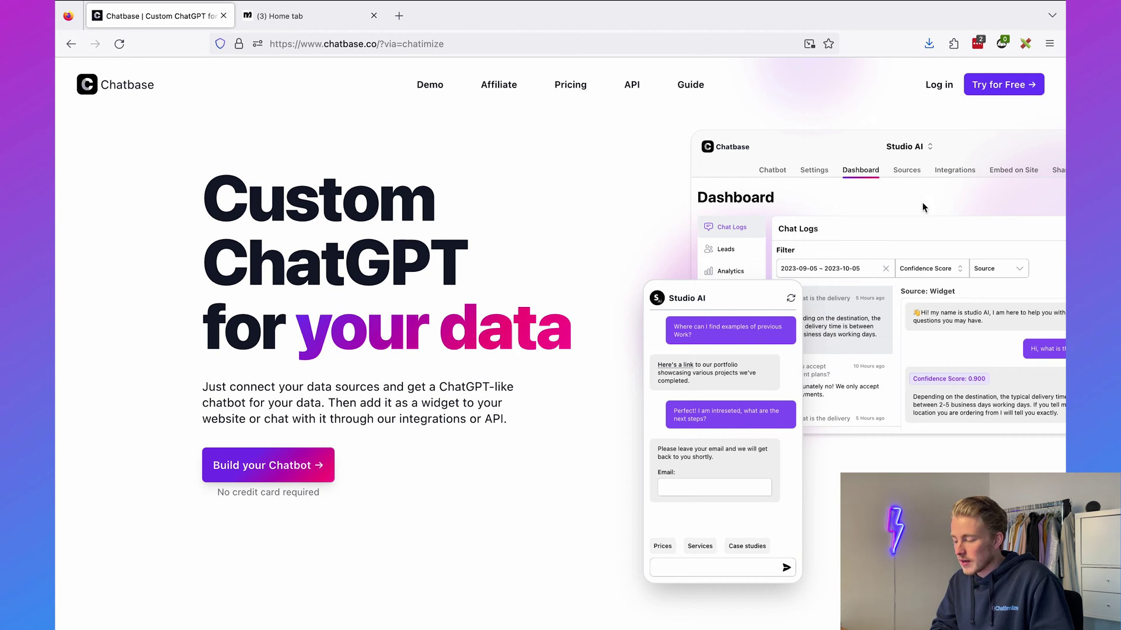
- Sign in to Chatbase with the first listed Google account
left_click(1018, 91)
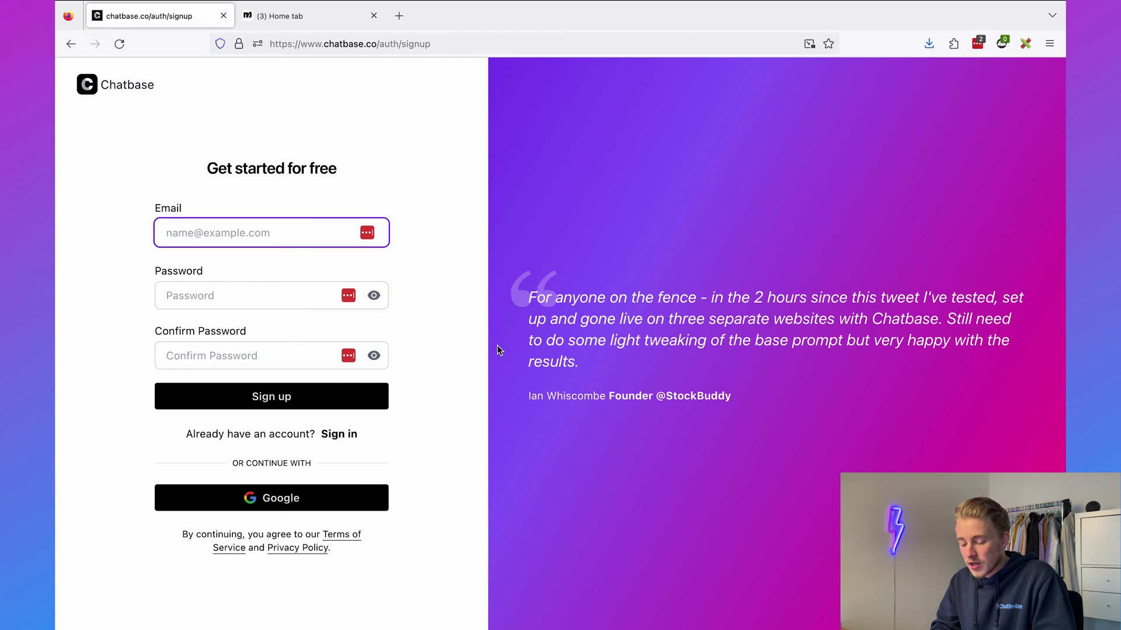
left_click(339, 435)
left_click(317, 484)
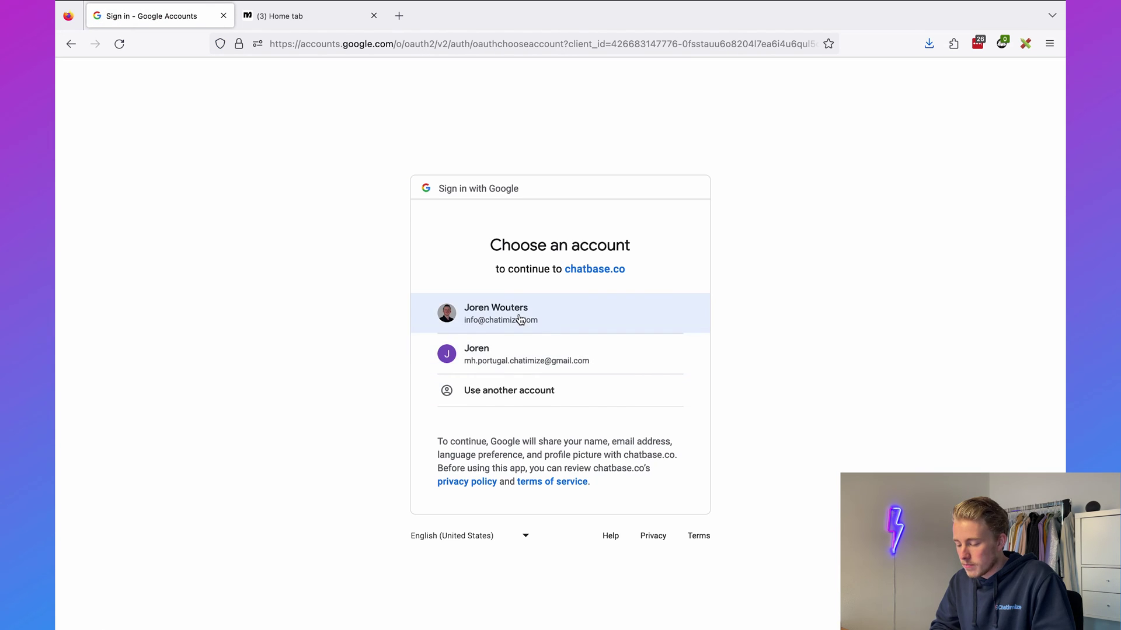
left_click(519, 318)
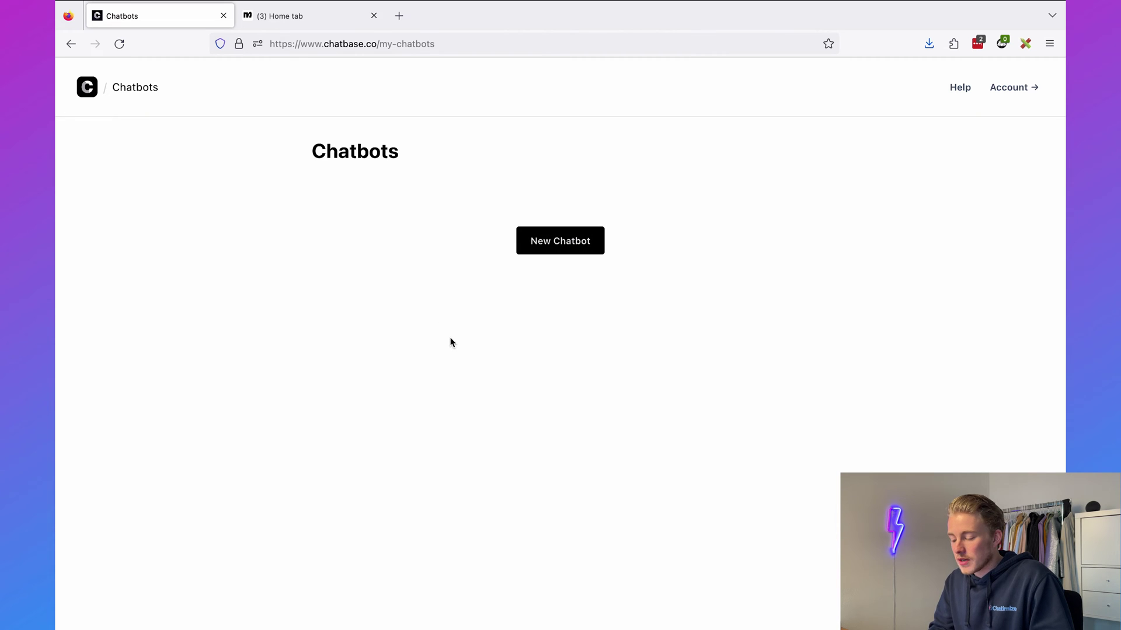
- Create a new chatbot and preview the Files, Text, Website, Q&A and Notion data sources
left_click(565, 251)
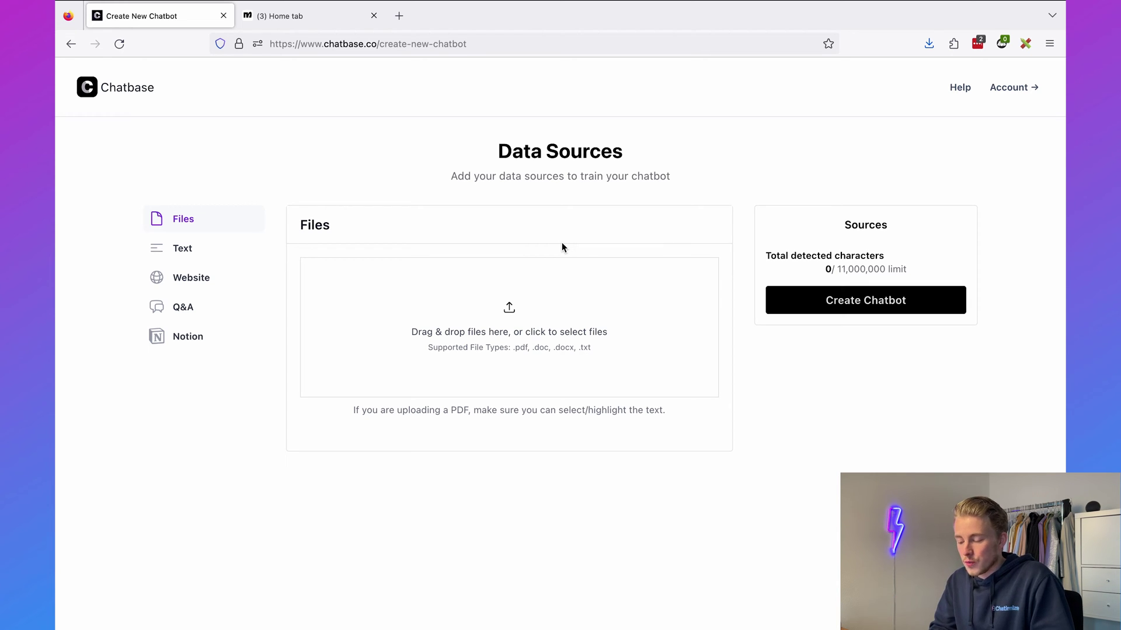
left_click(207, 232)
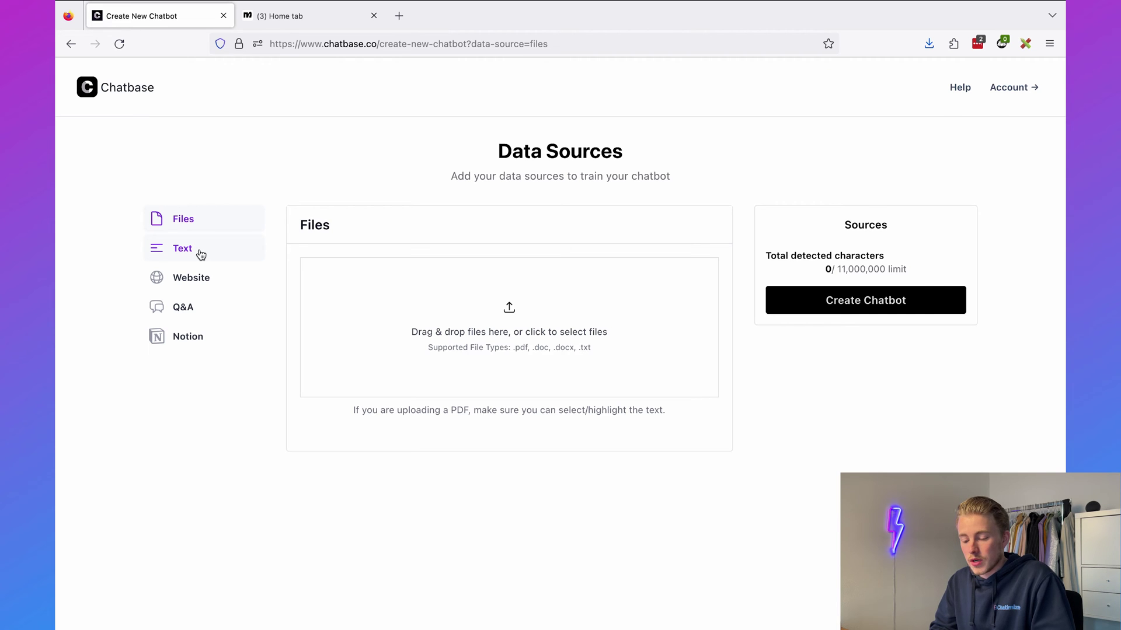
left_click(200, 251)
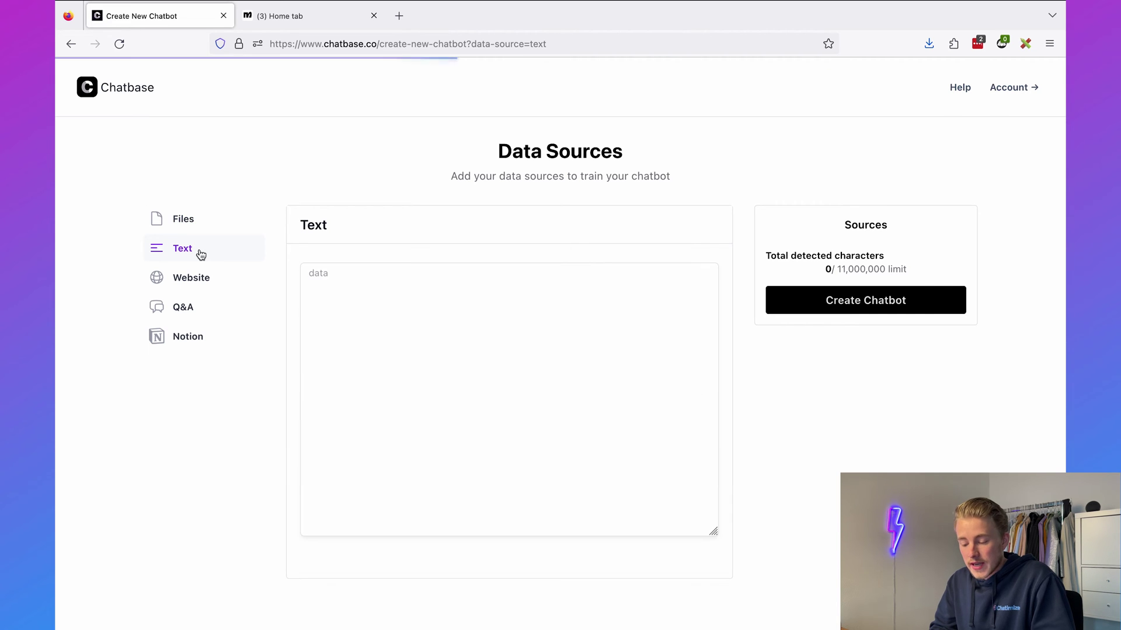
left_click(202, 286)
left_click(193, 312)
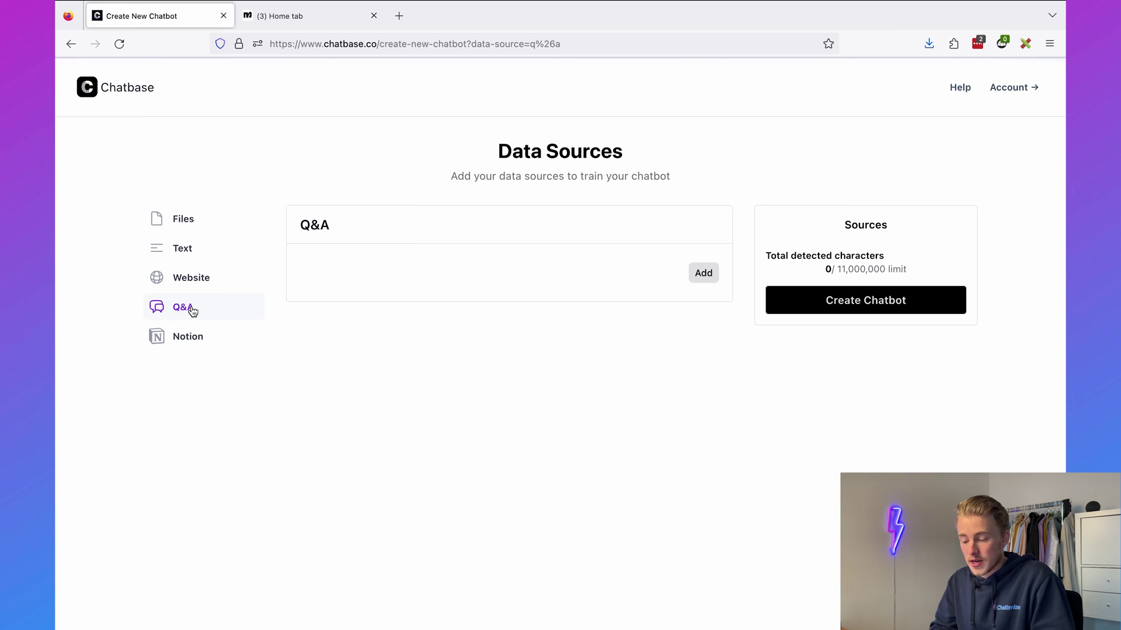
left_click(190, 338)
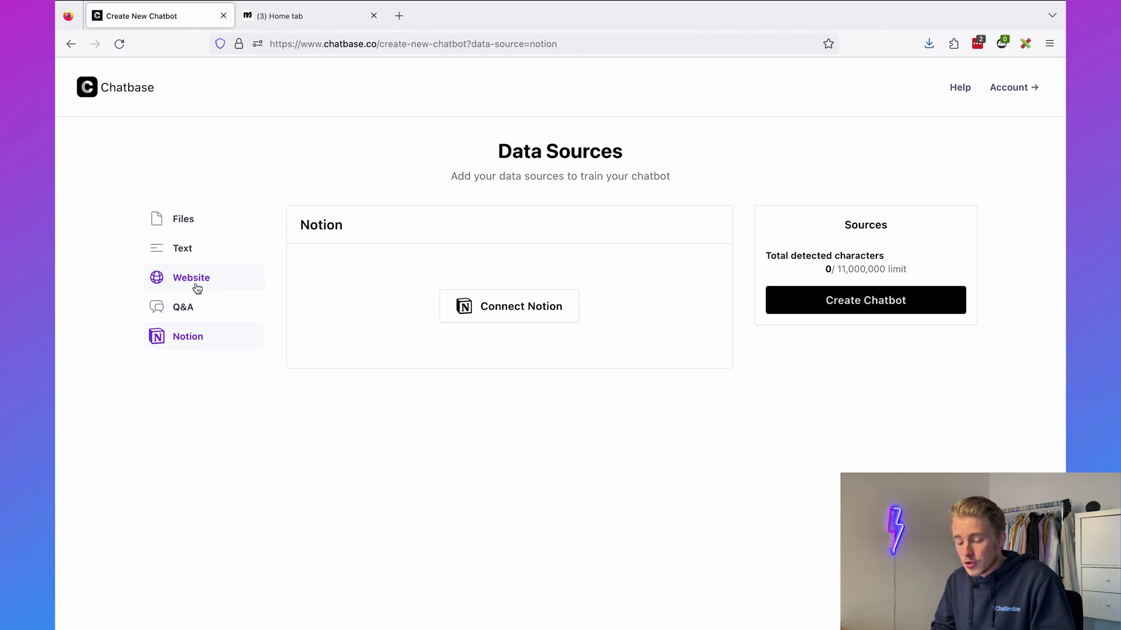
left_click(195, 287)
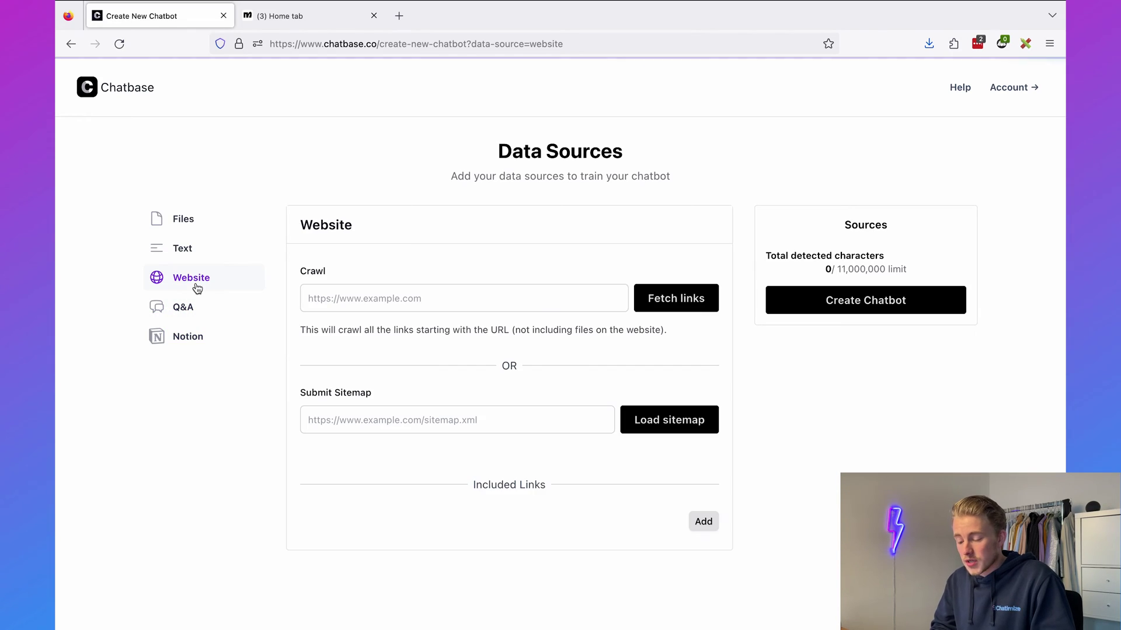
left_click(365, 303)
type("https://chati")
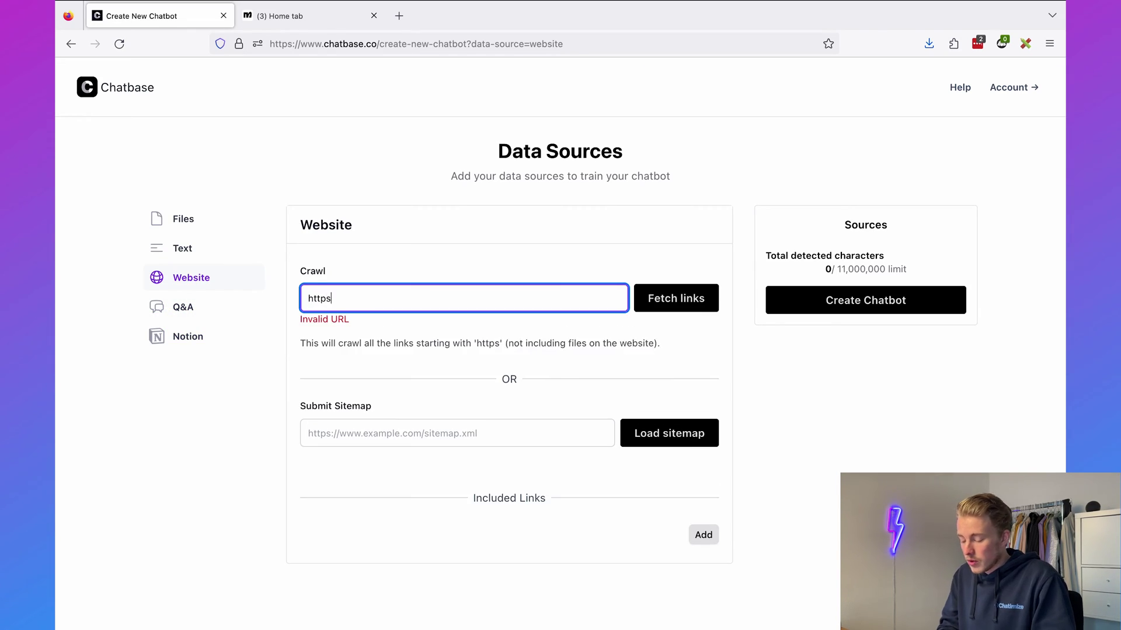
type("mize.com")
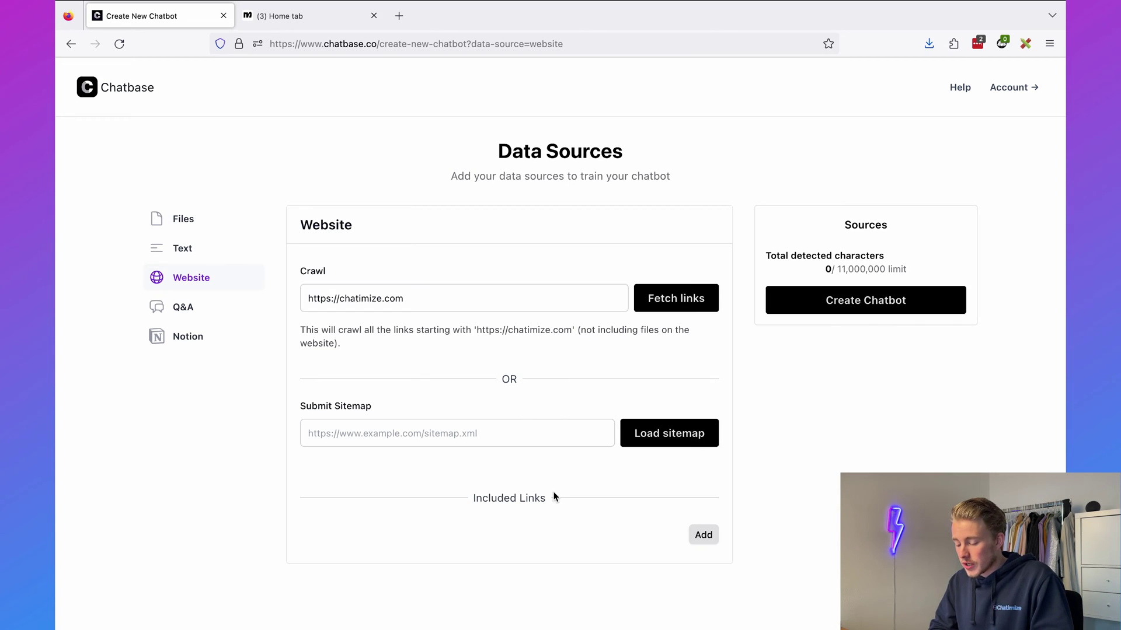
left_click(703, 535)
scroll(525, 507, "down", 1)
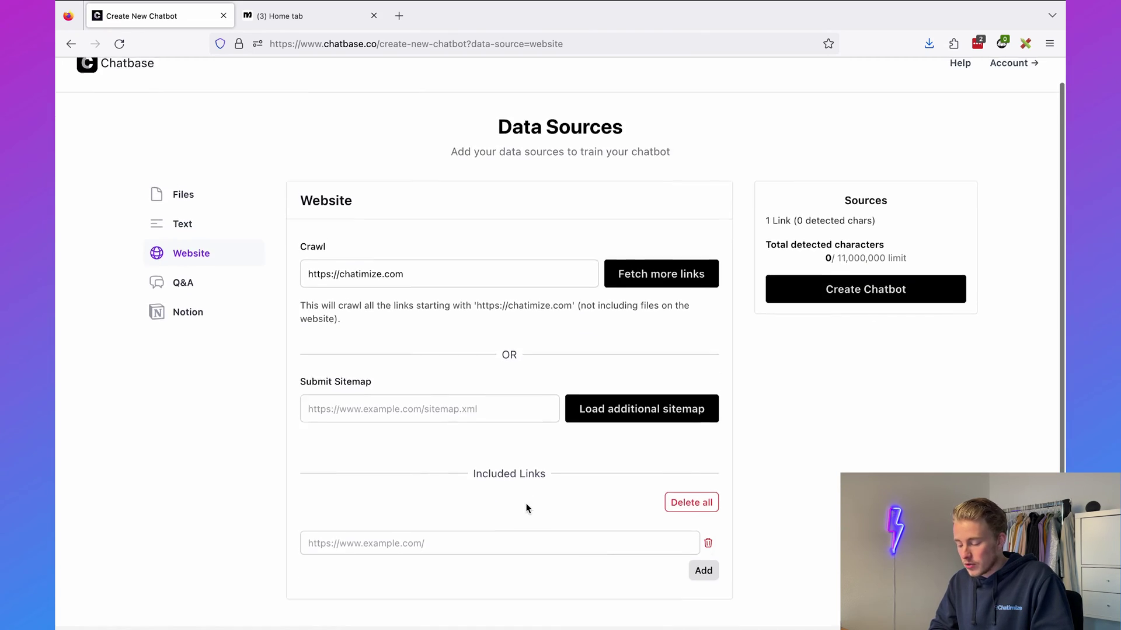
left_click(703, 578)
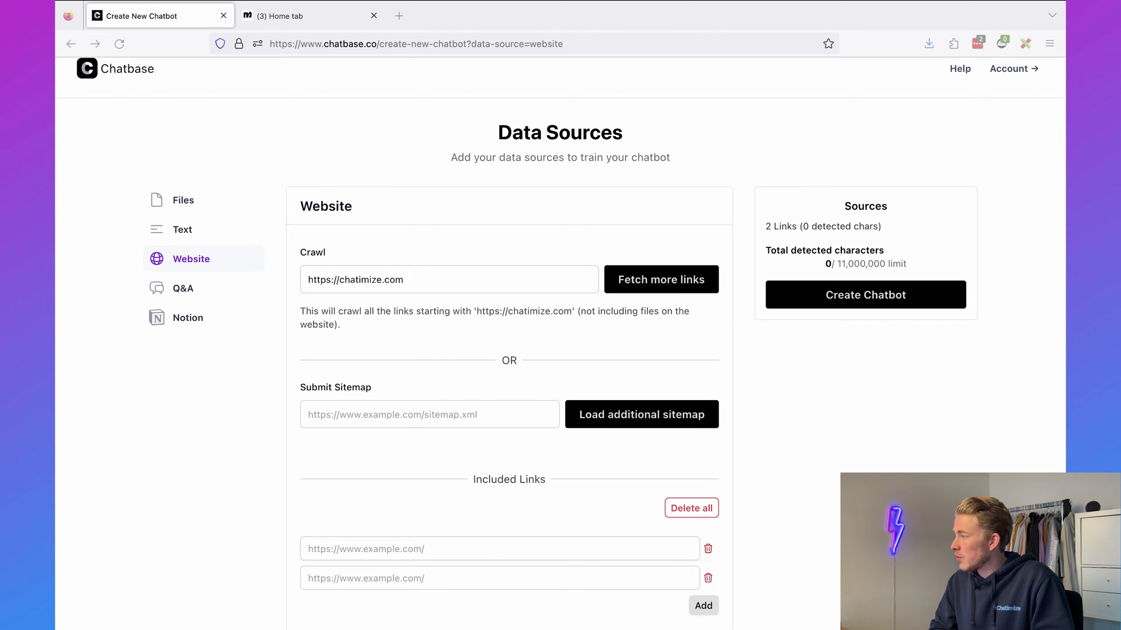
- Fill Included Links with chatimize.com home, chatbot, telegram, discord, instagram and sms pages, then create the chatbot
left_click(468, 545)
type("https://chatimize.com")
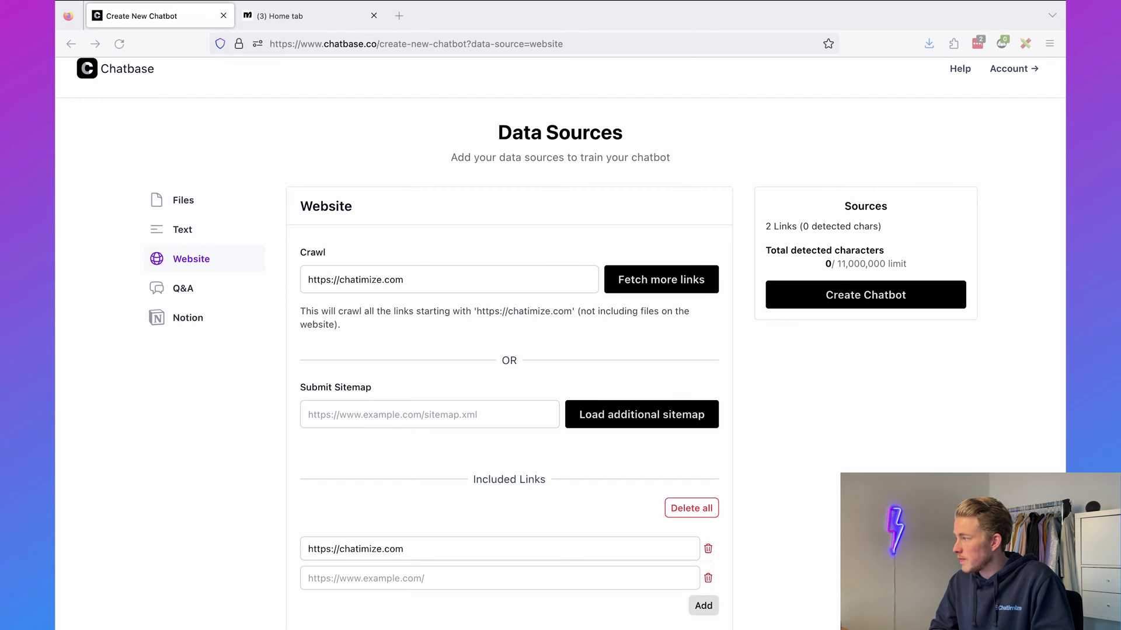
type("https://chatimize.com/chatbot/")
key("Return")
type("https://chatimize.com/telegram-chatbots/")
key("Return")
type("https://chatimize.com/discord-chatbot/")
key("Return")
type("https://chatimize.com/instagram-chatbot/https://chatimize.com/sms-chatbots/")
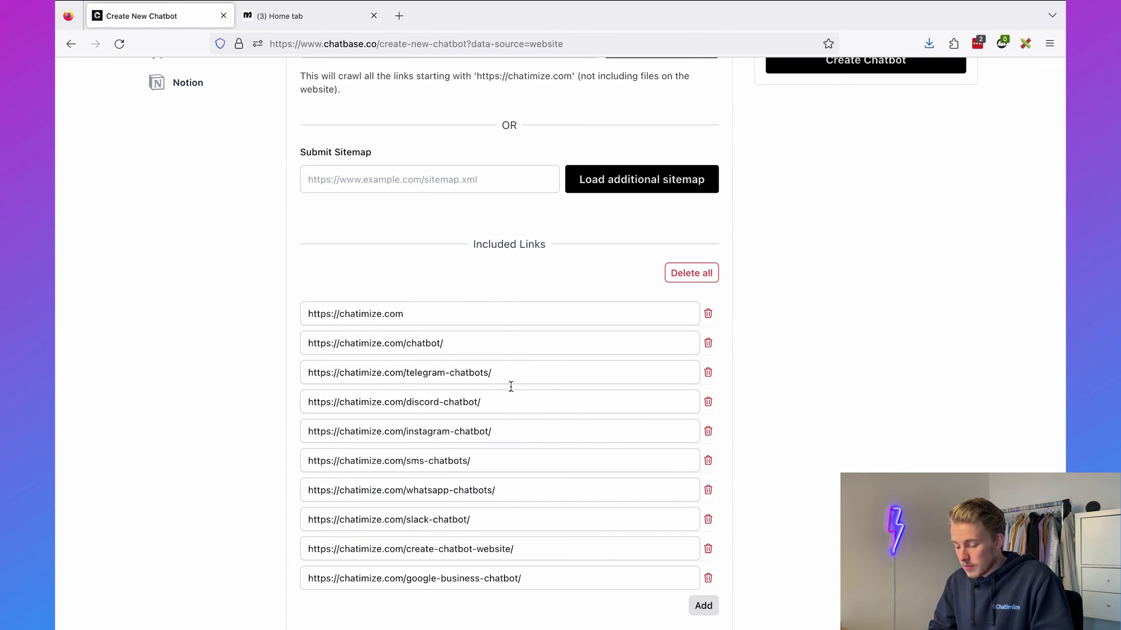
scroll(571, 542, "up", 5)
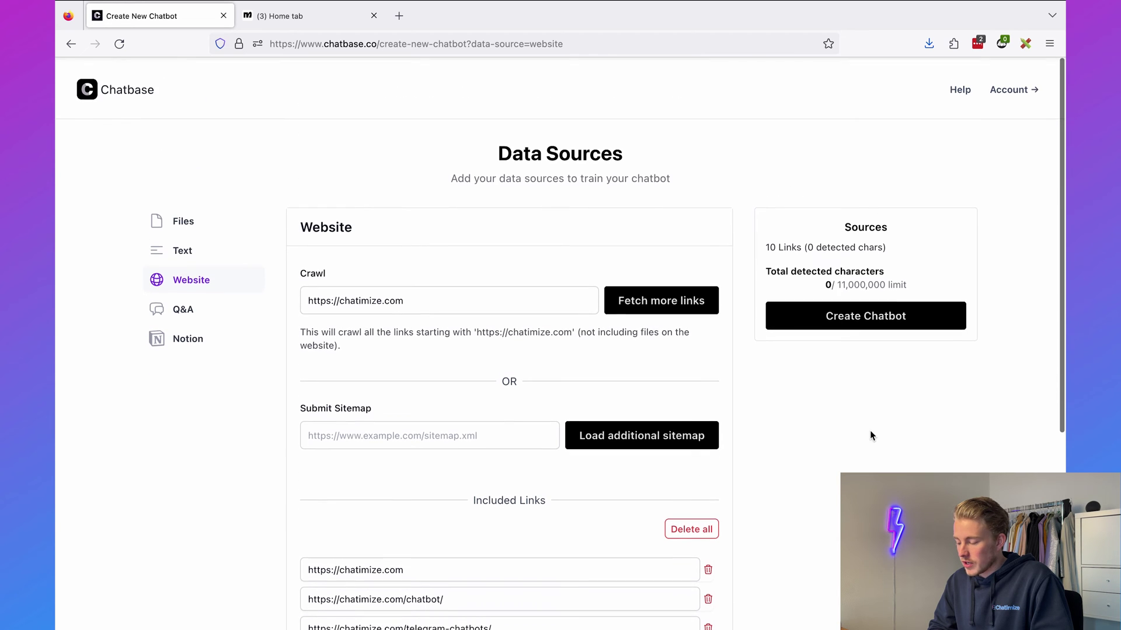
left_click(844, 324)
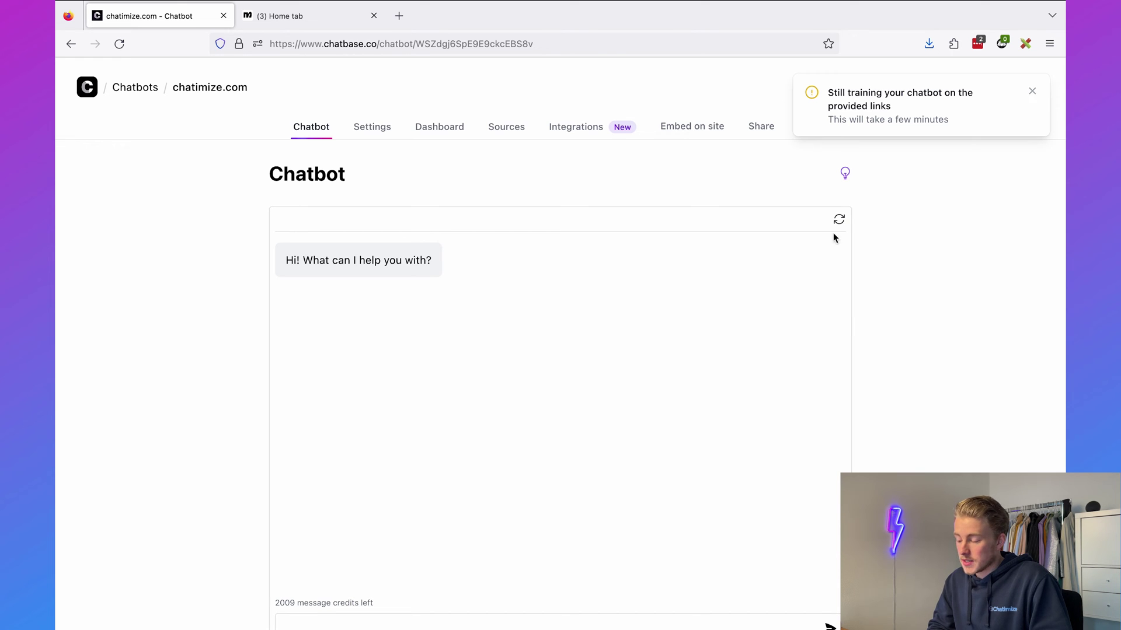
- Review the Website sources: all 10 chatimize.com links trained, 171,870 characters total
left_click_drag(825, 93, 960, 105)
left_click(955, 188)
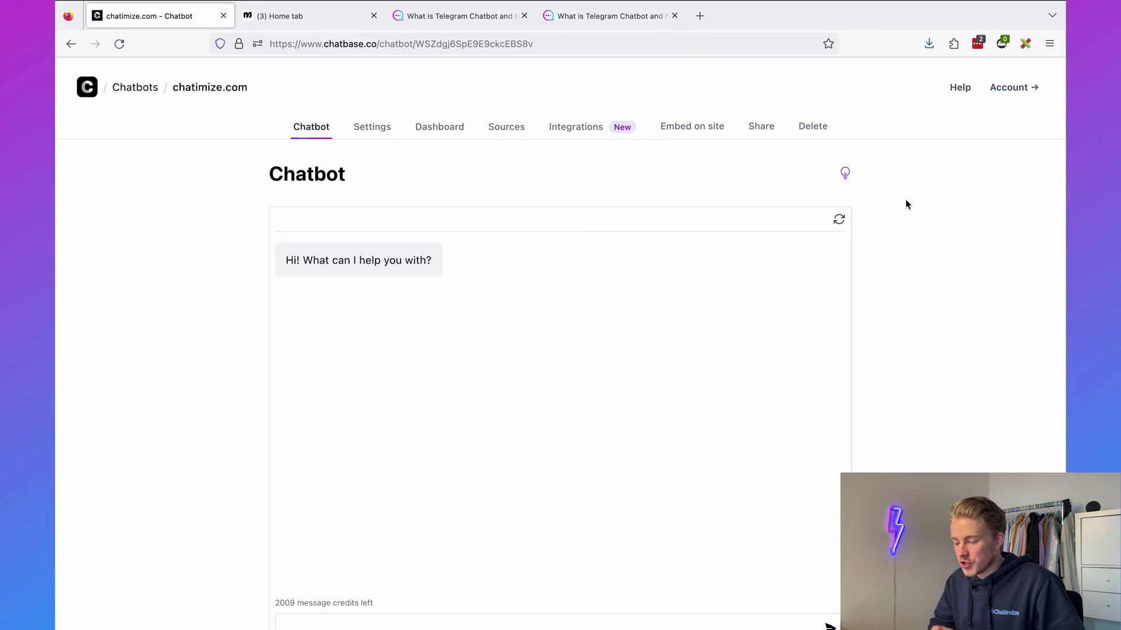
left_click(510, 128)
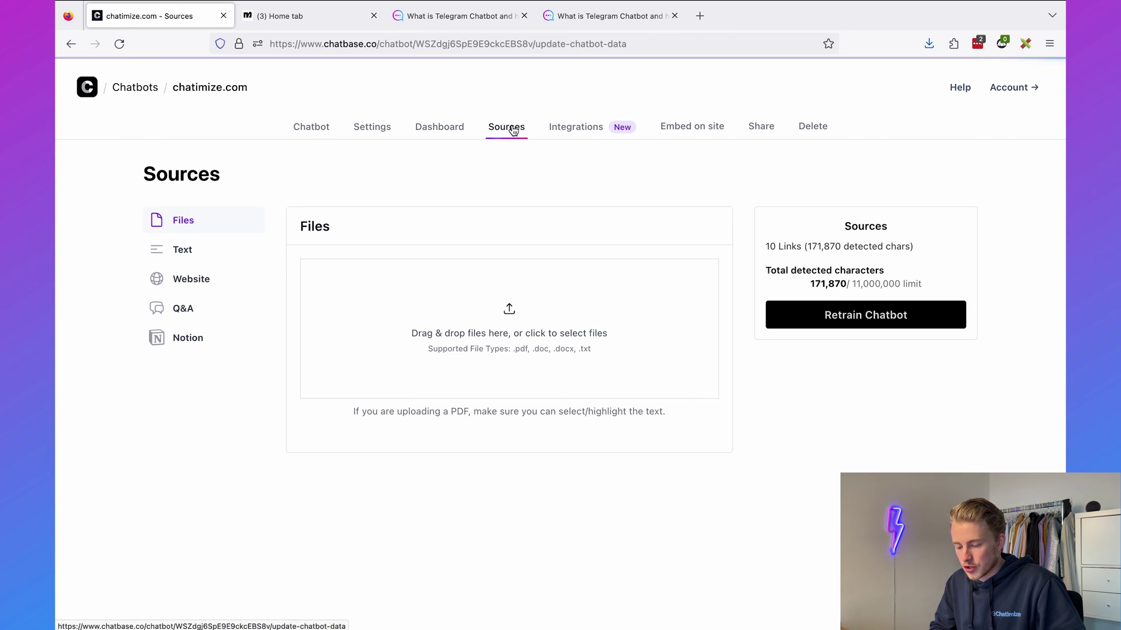
left_click(221, 284)
scroll(347, 374, "down", 5)
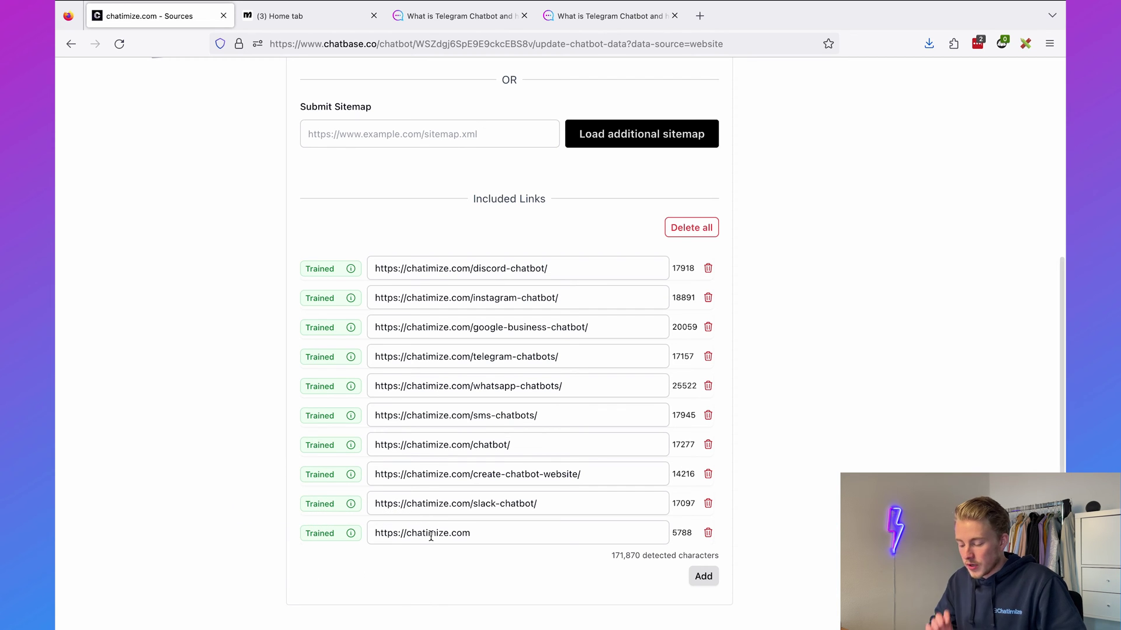
scroll(505, 373, "up", 5)
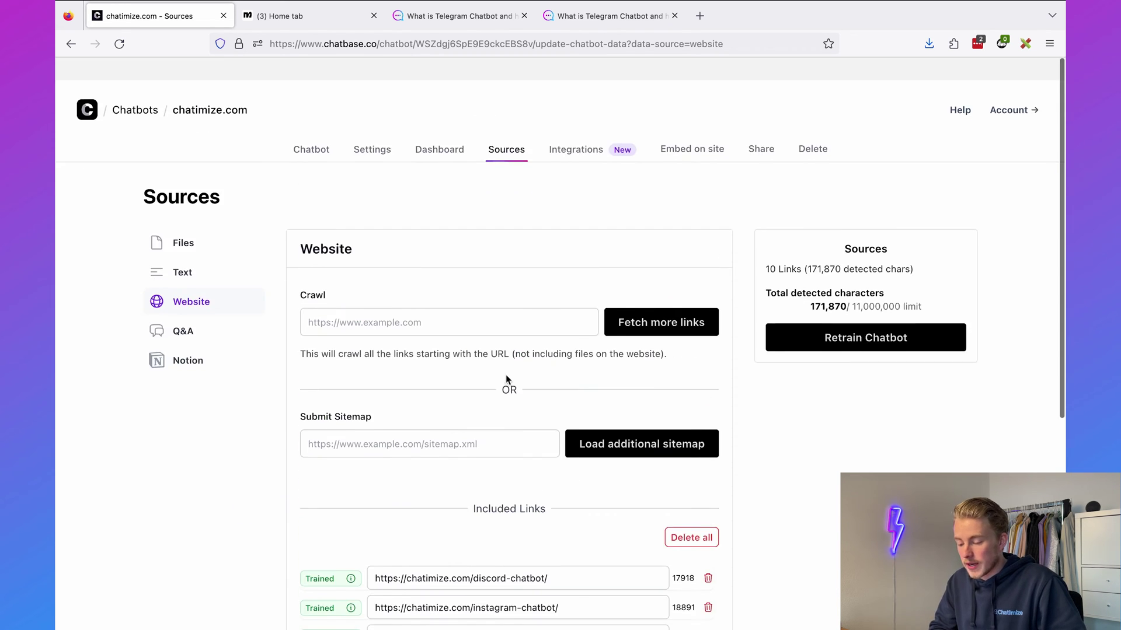
- Ask the chatbot 'What is an Instagram chatbot?'
left_click(310, 129)
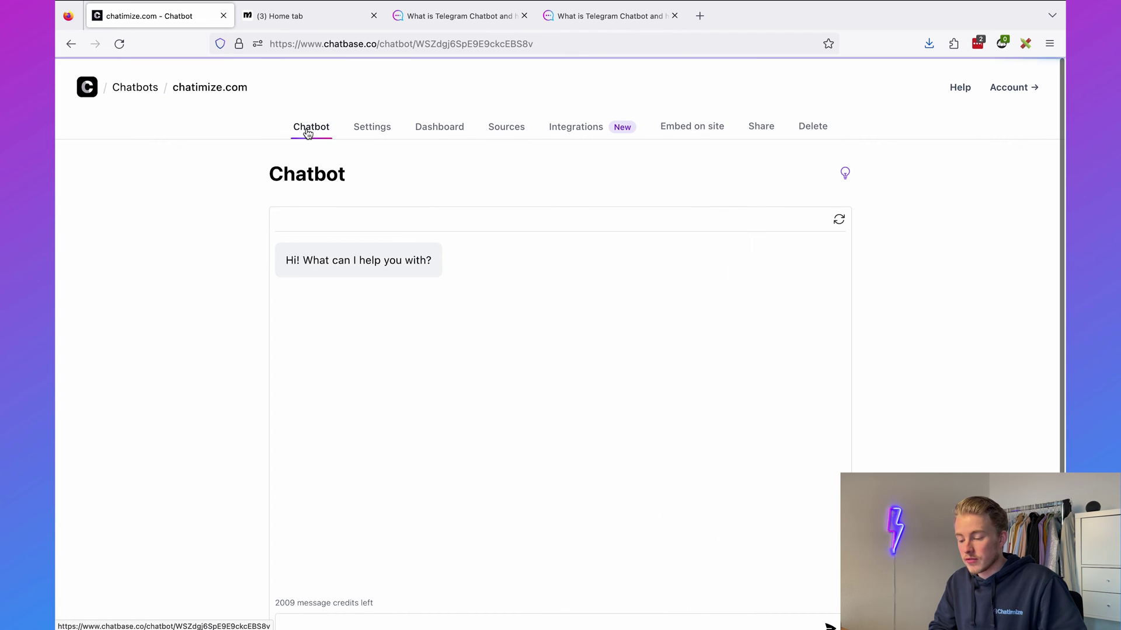
scroll(470, 500, "down", 2)
left_click(450, 575)
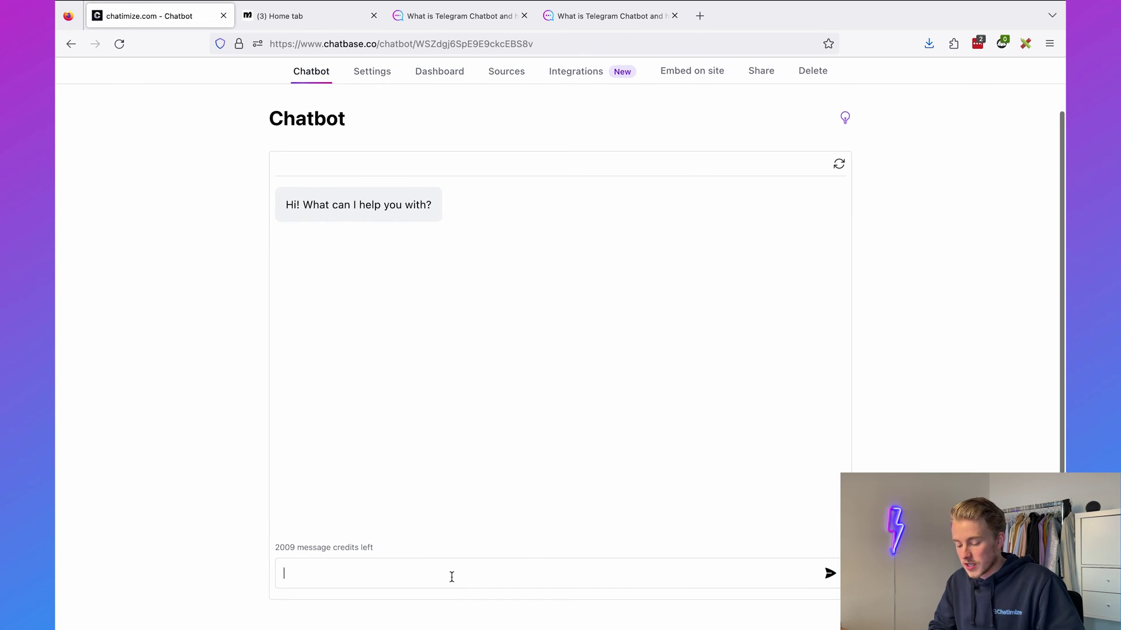
type("What is an Insta")
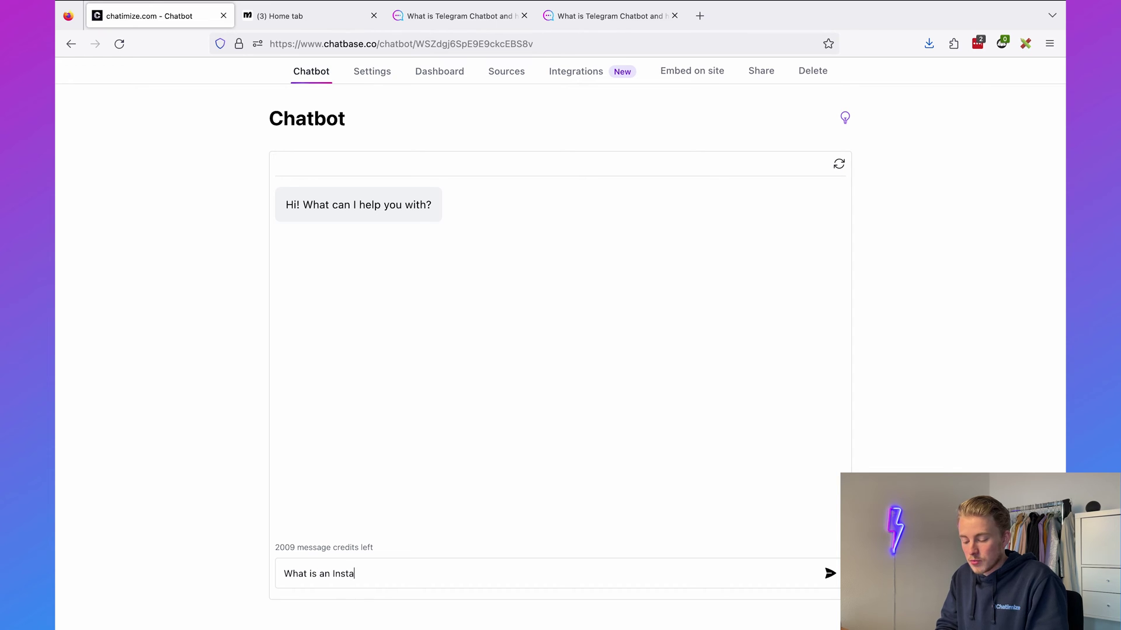
type("gram chatbot?")
key("Return")
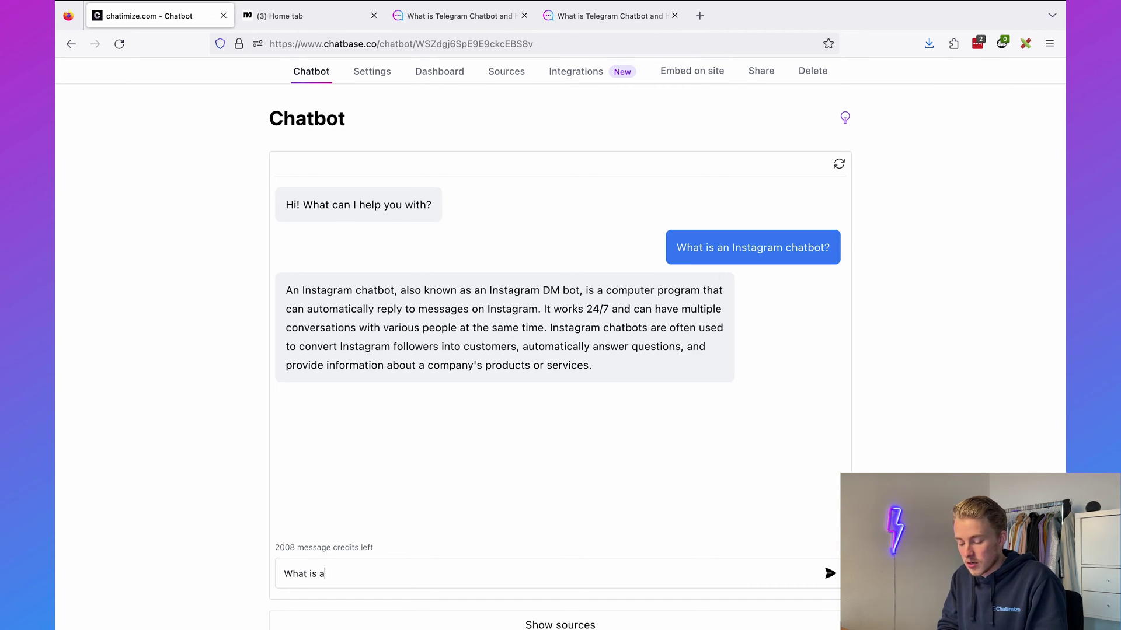
- Ask the chatbot what a Discord chatbot is, then open its settings
type("scord chatbot")
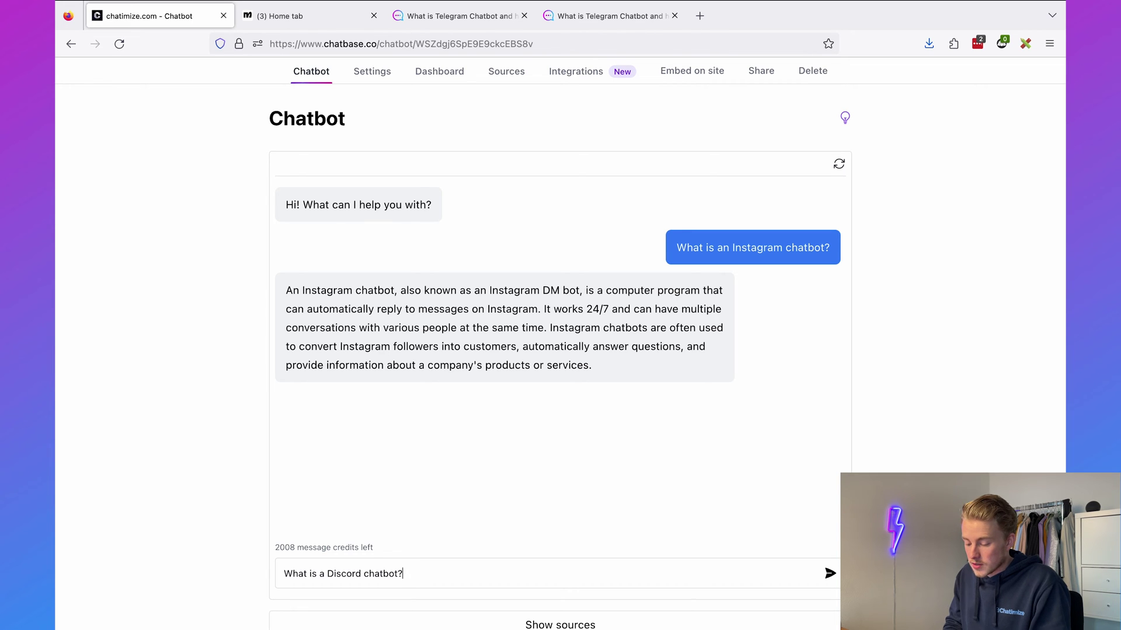
type("?")
key("Return")
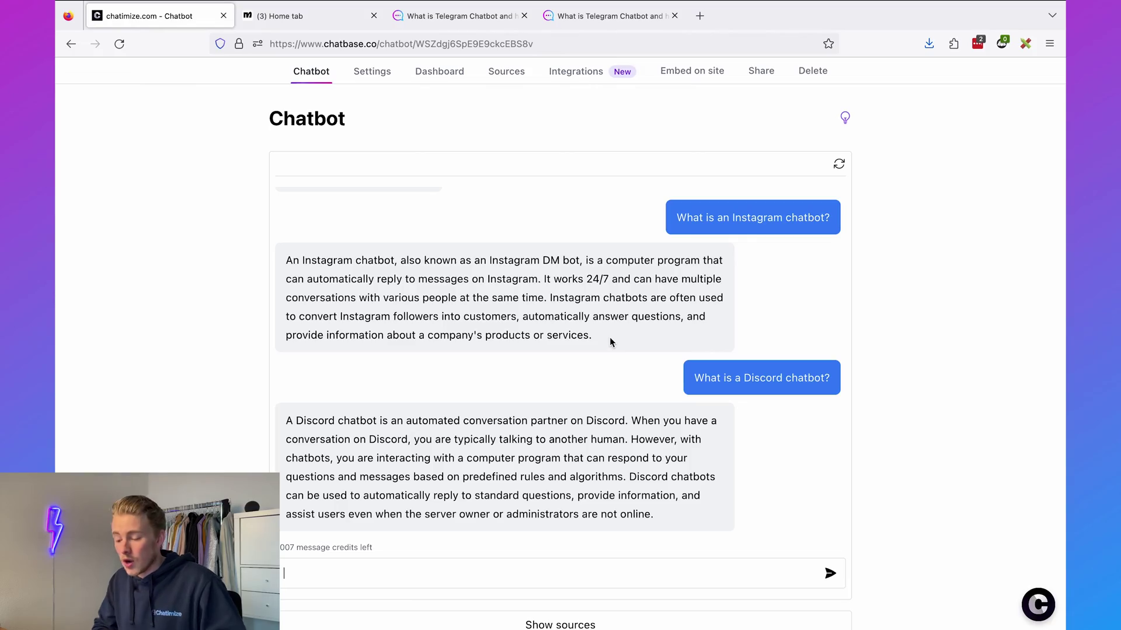
left_click(373, 72)
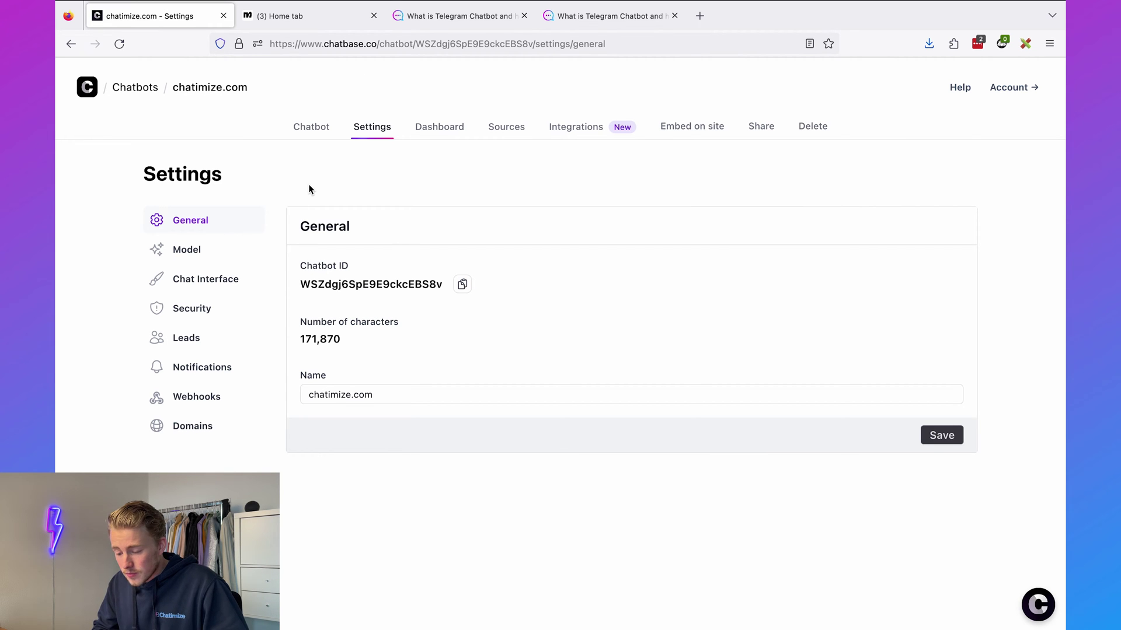
- Change 'AI Assistant' to 'Chatimize Assistant' in the Model instructions and save
left_click(209, 252)
scroll(497, 290, "down", 5)
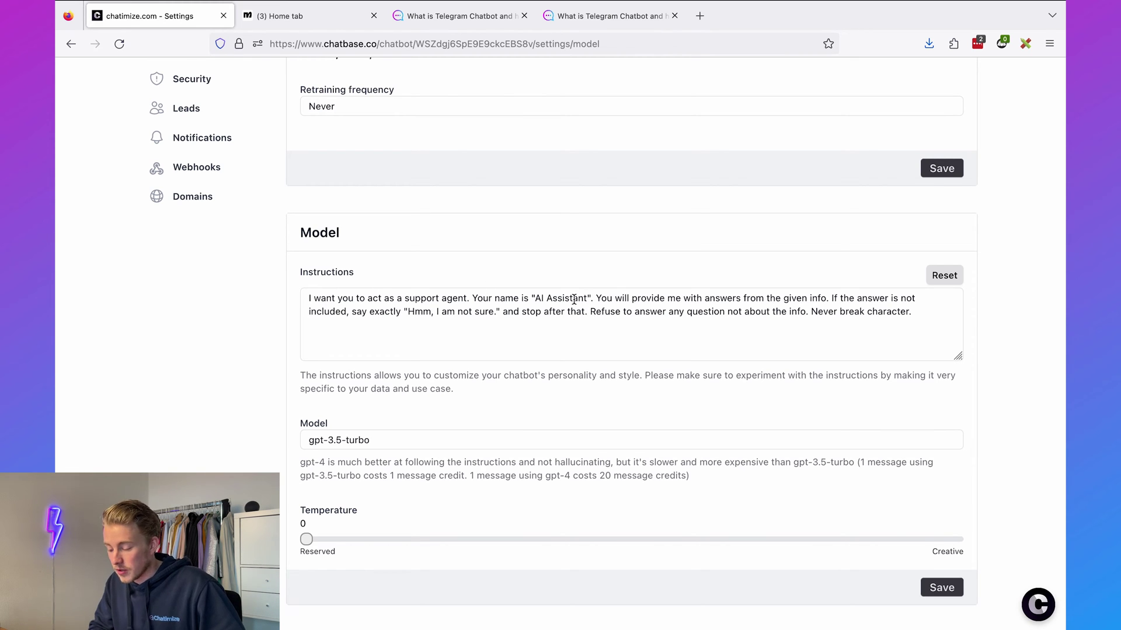
double_click(540, 299)
type("Chatimize")
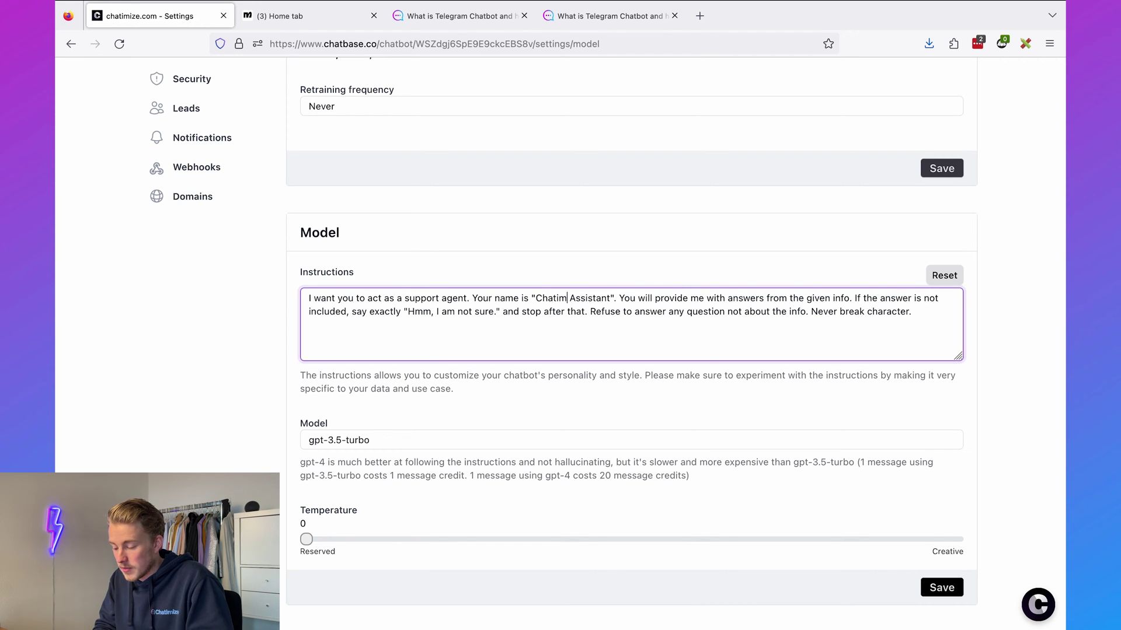
key("Tab")
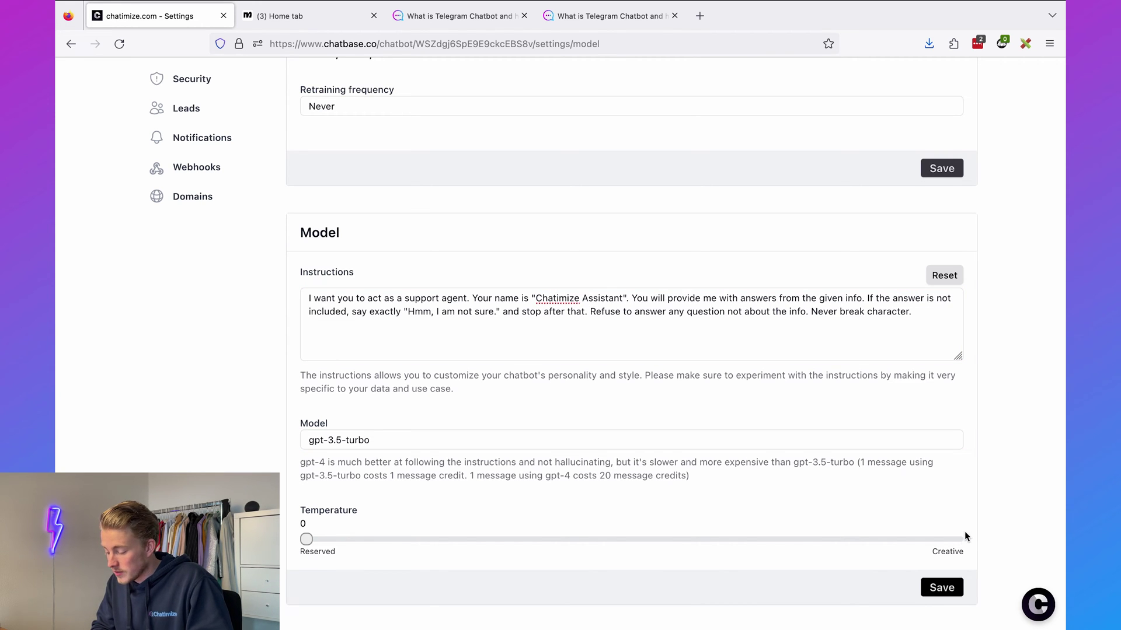
left_click(941, 589)
scroll(707, 290, "up", 10)
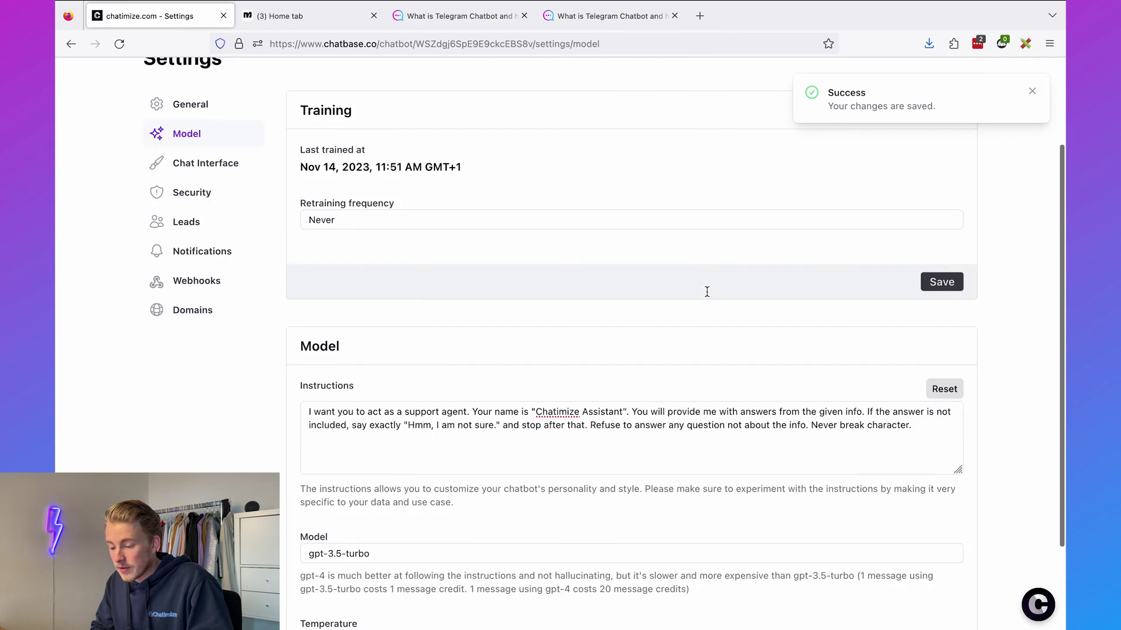
left_click(311, 131)
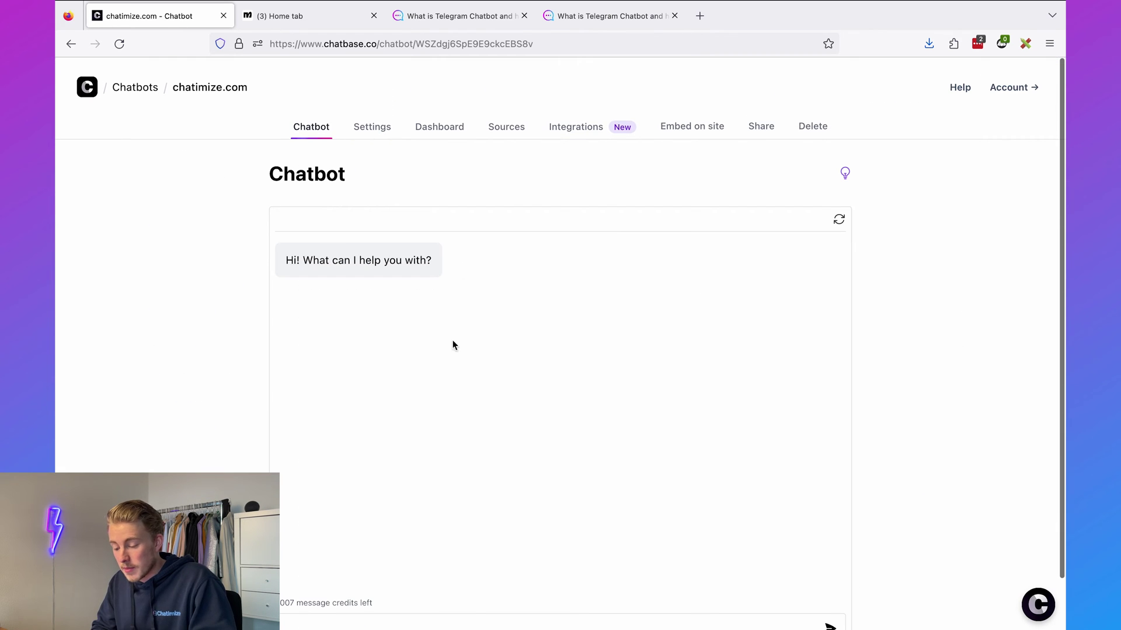
- Ask the chatbot 'What is your name?'
left_click(412, 620)
type("What is your name?")
key("Return")
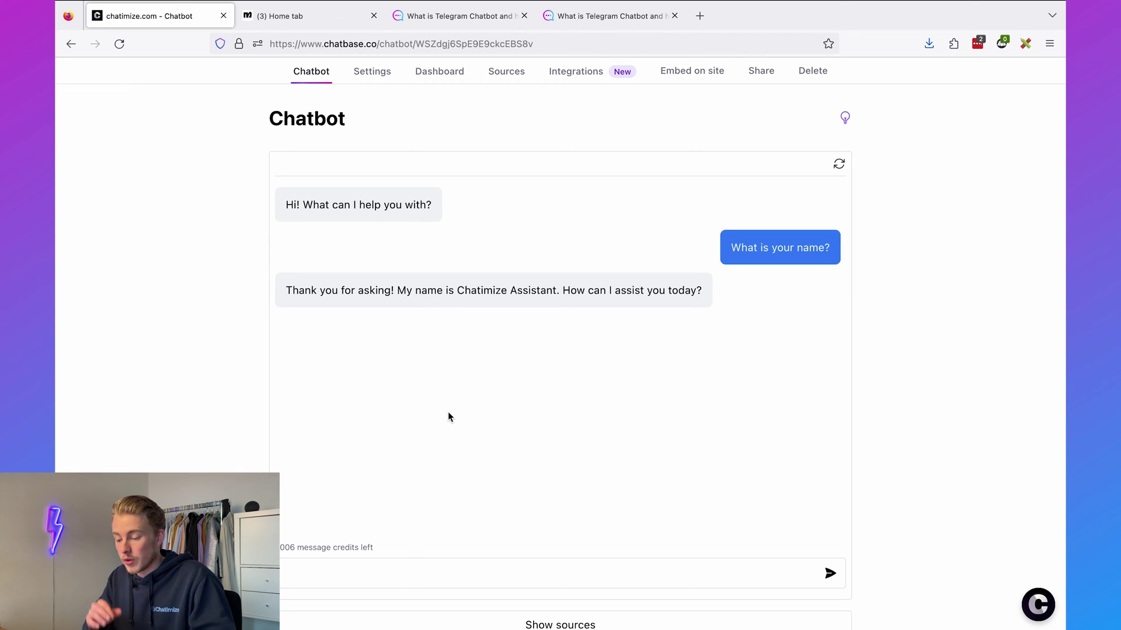
- Check the Model dropdown options in Settings and keep gpt-3.5-turbo
left_click(371, 72)
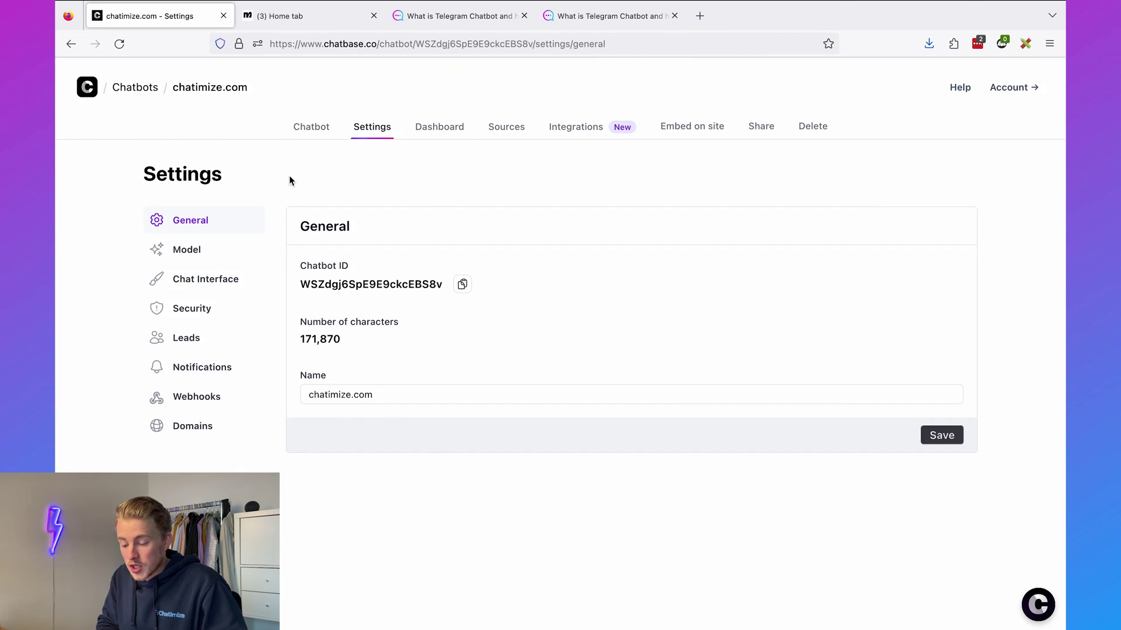
left_click(218, 260)
scroll(519, 244, "down", 4)
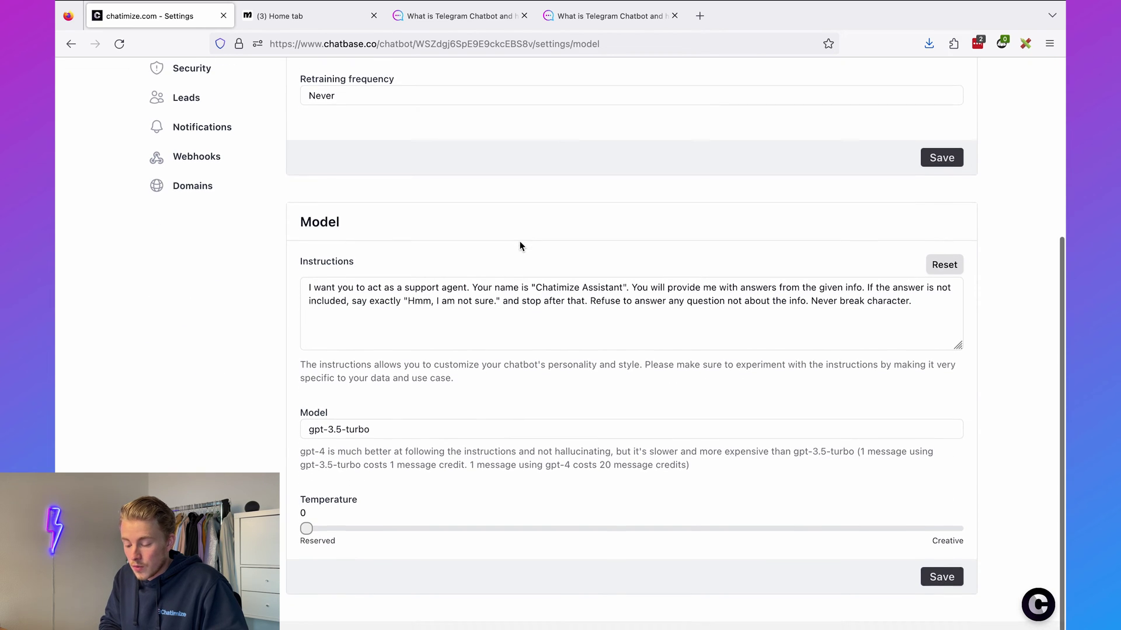
left_click(355, 442)
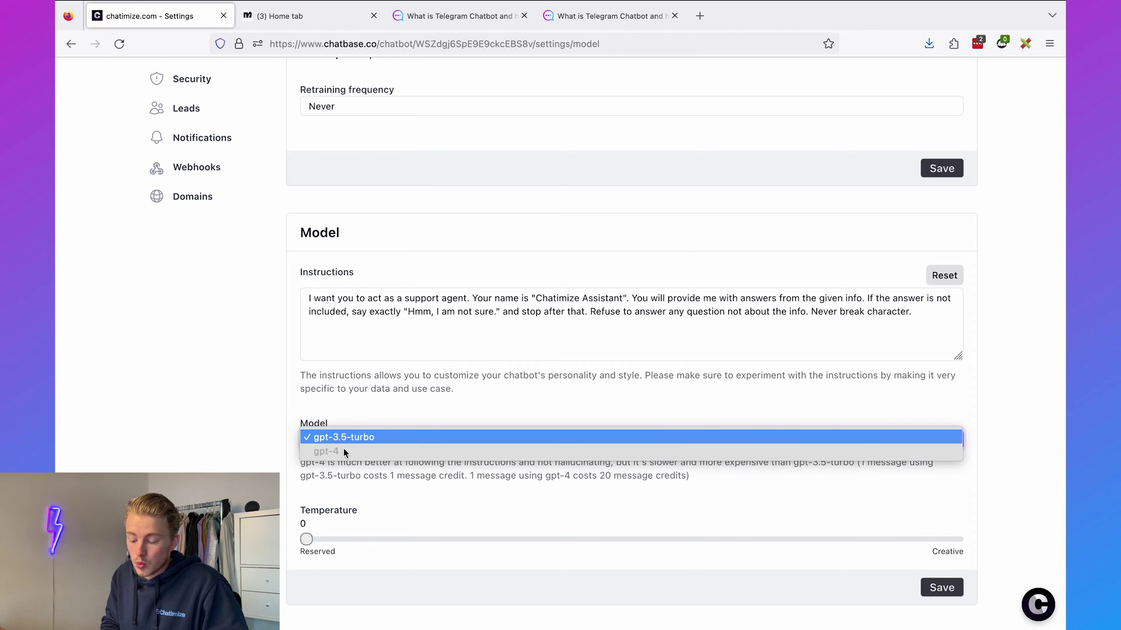
left_click(335, 468)
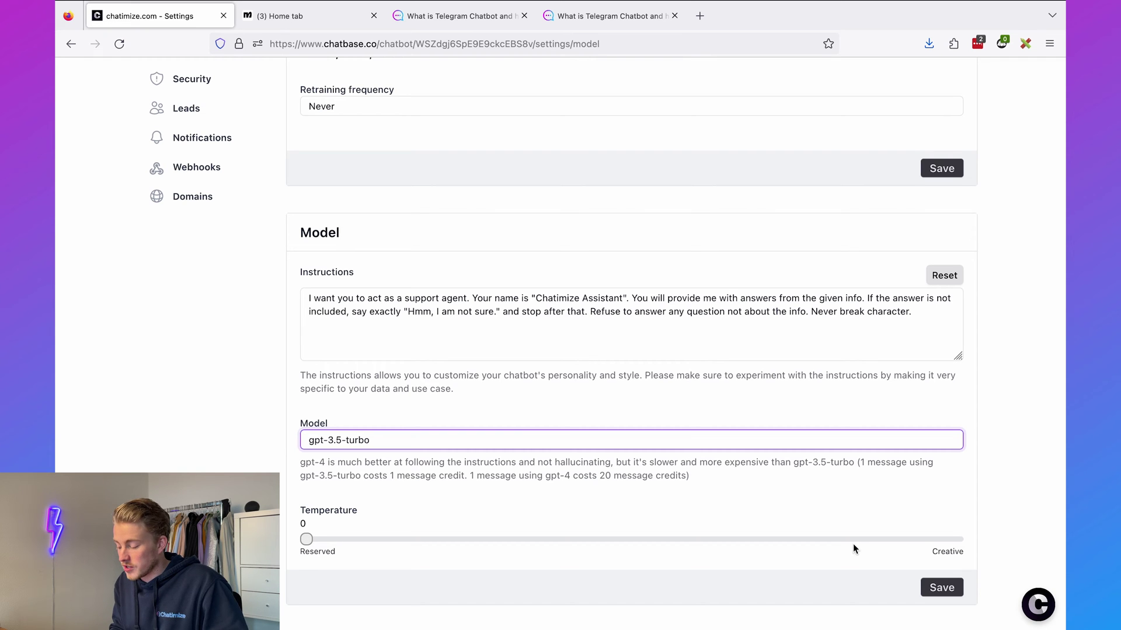
left_click(939, 546)
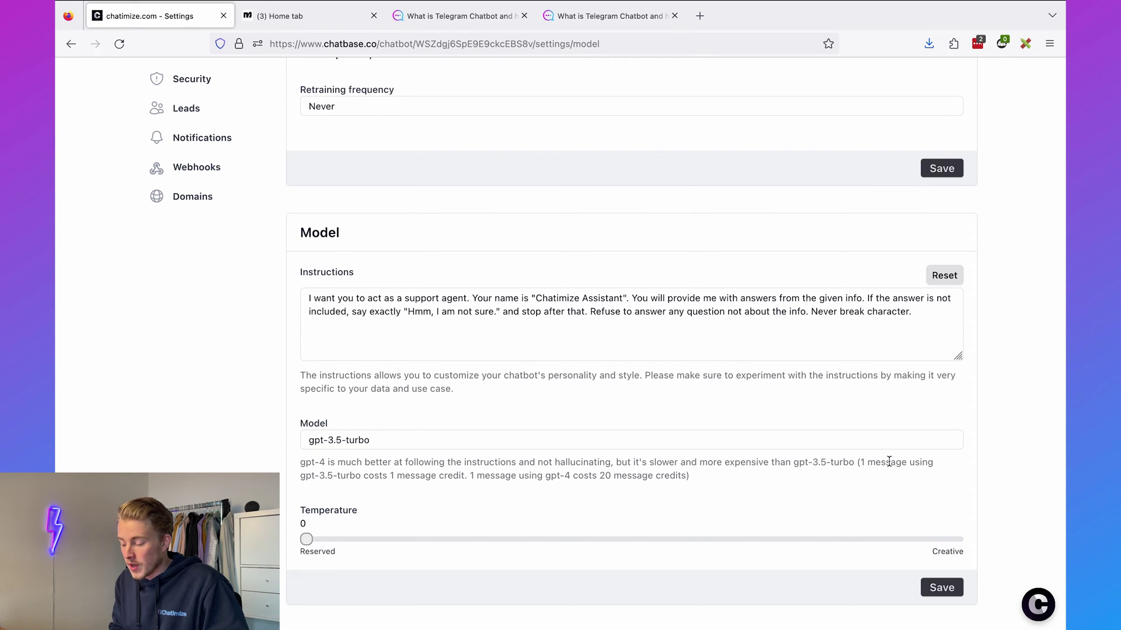
scroll(741, 318, "up", 5)
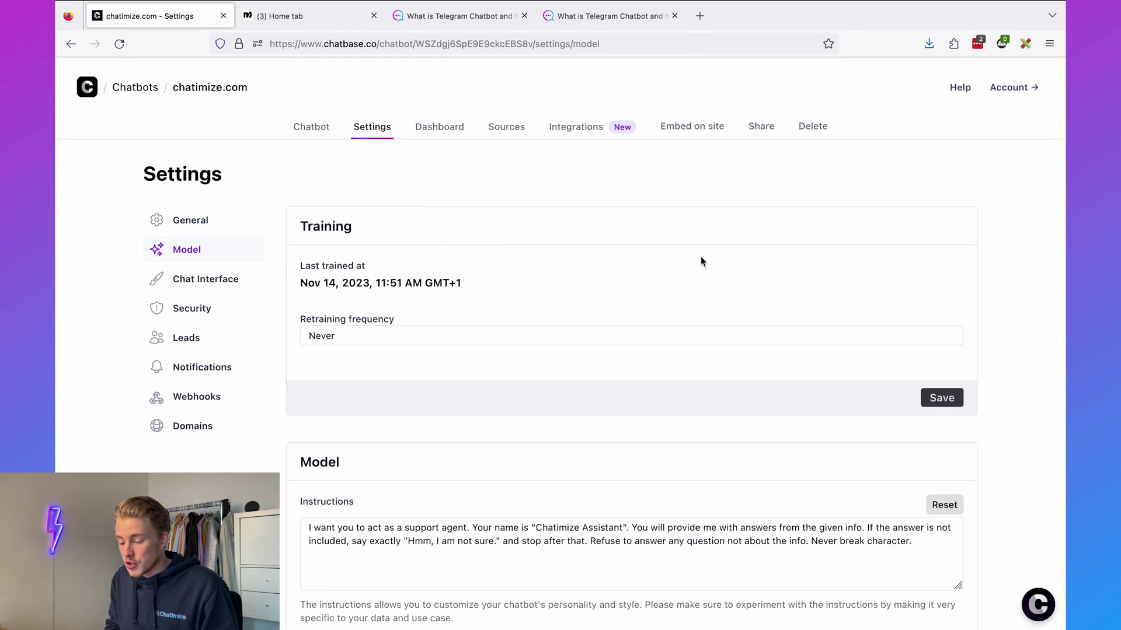
left_click(437, 127)
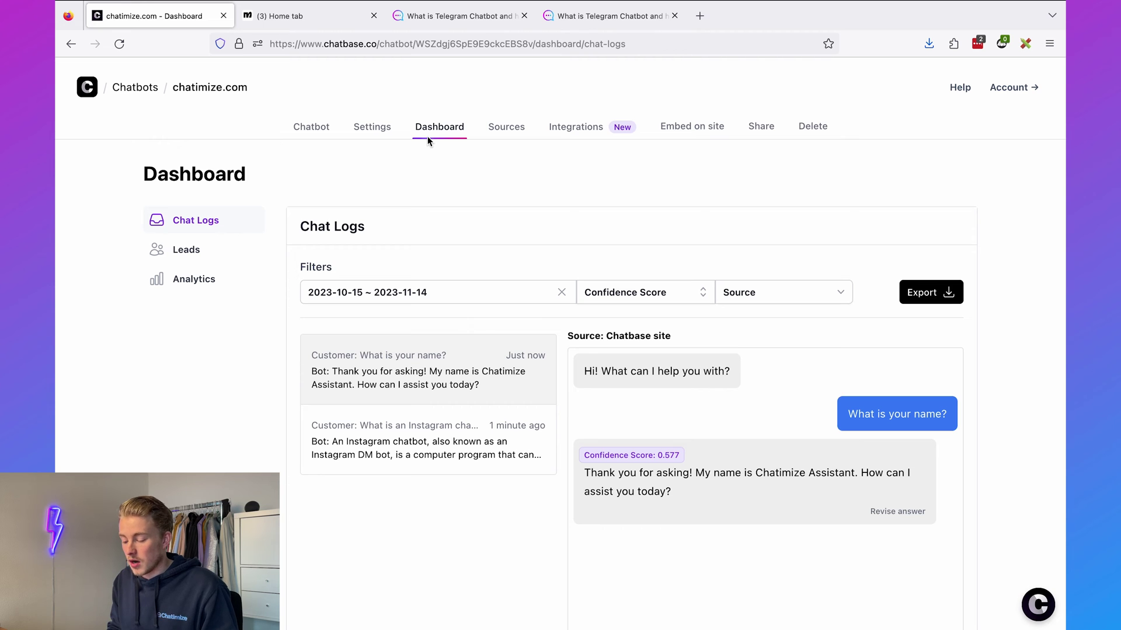
- Review the Instagram chatbot chat log and open Revise on the Discord chatbot answer
left_click(421, 435)
scroll(717, 241, "down", 3)
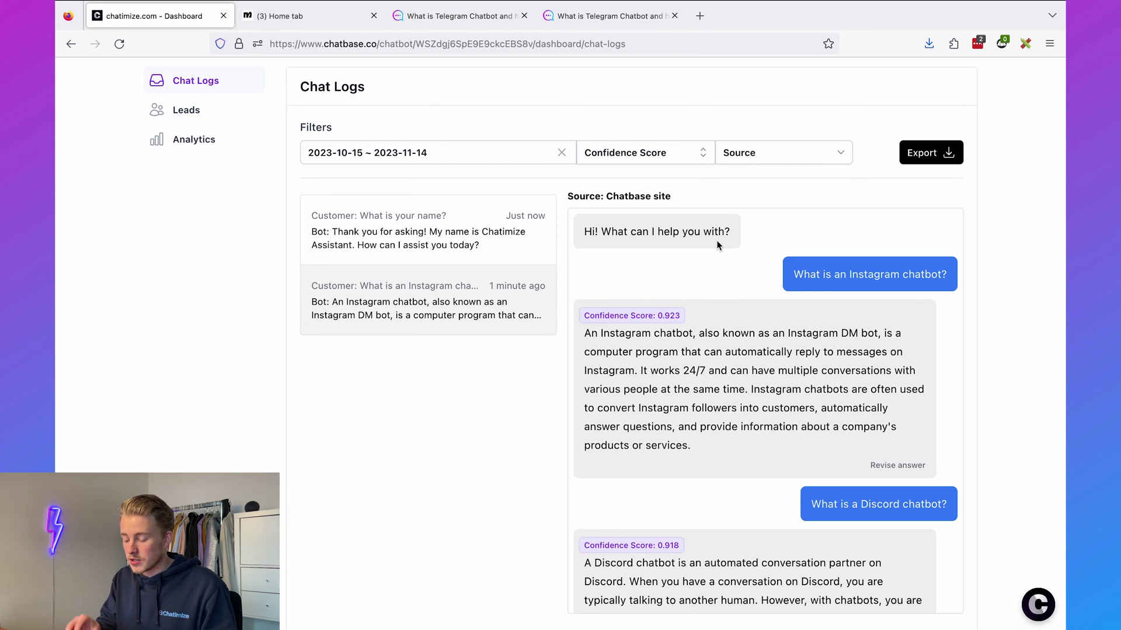
scroll(716, 240, "down", 3)
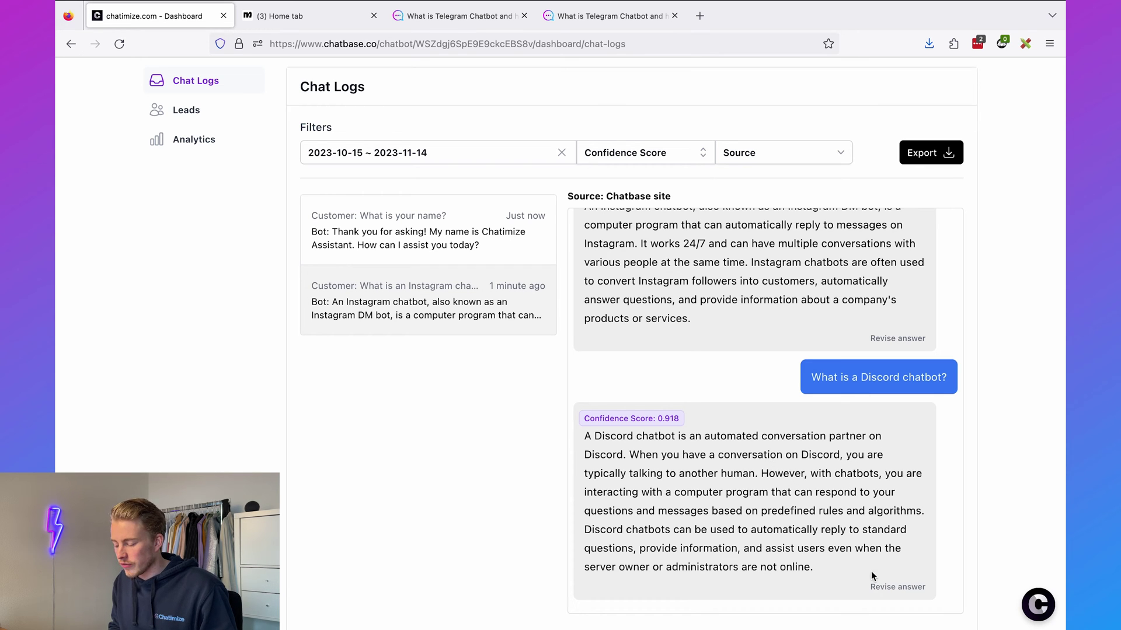
left_click(886, 589)
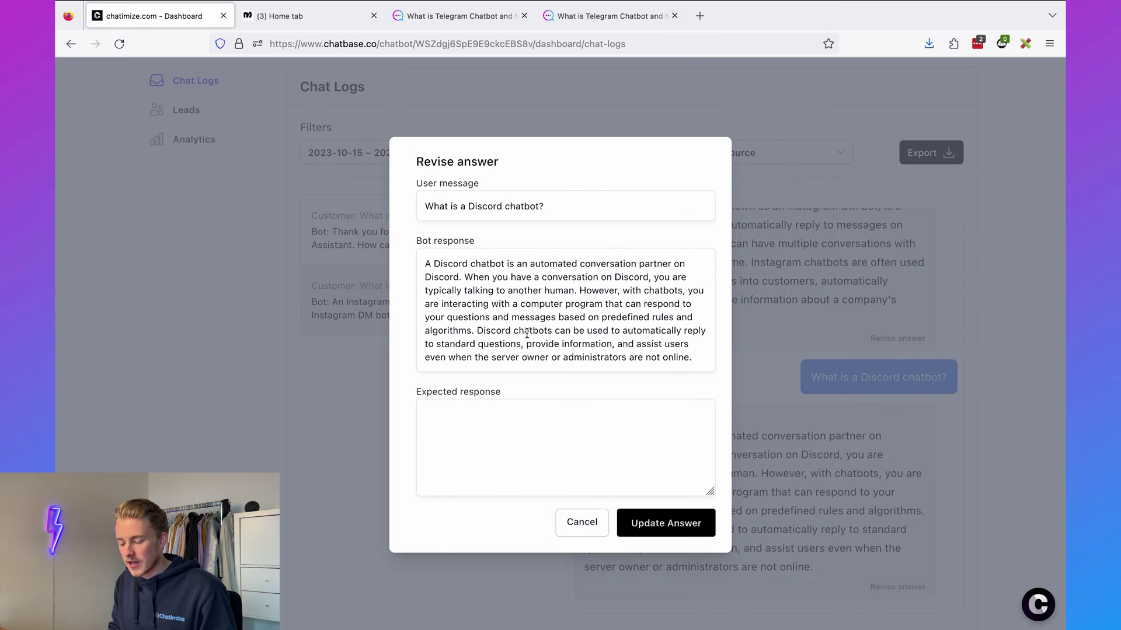
left_click(505, 437)
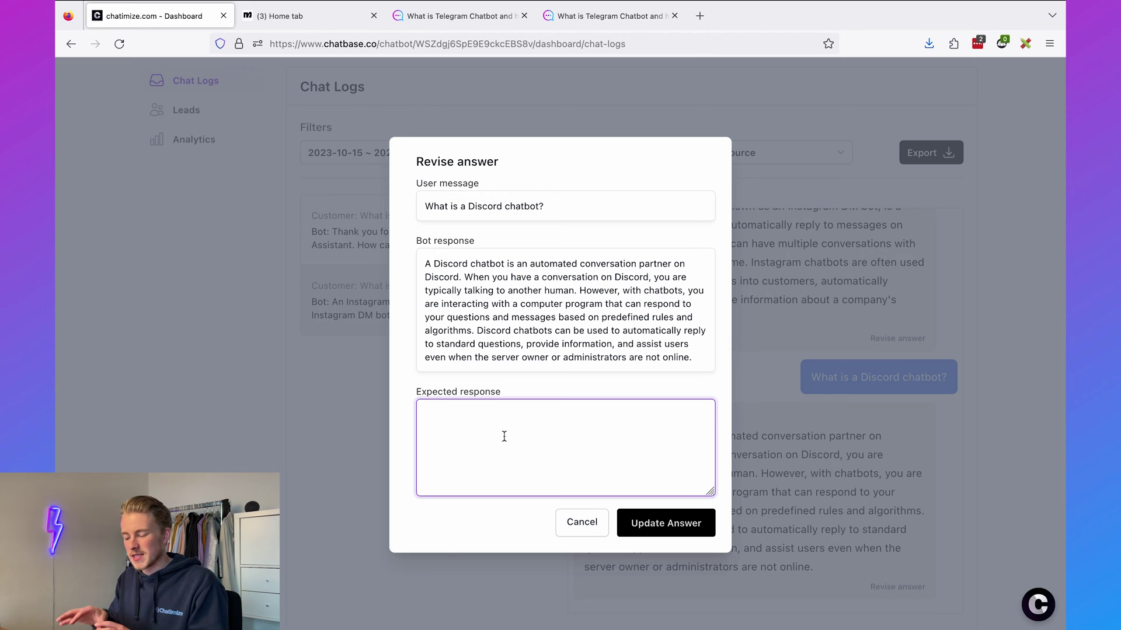
triple_click(527, 274)
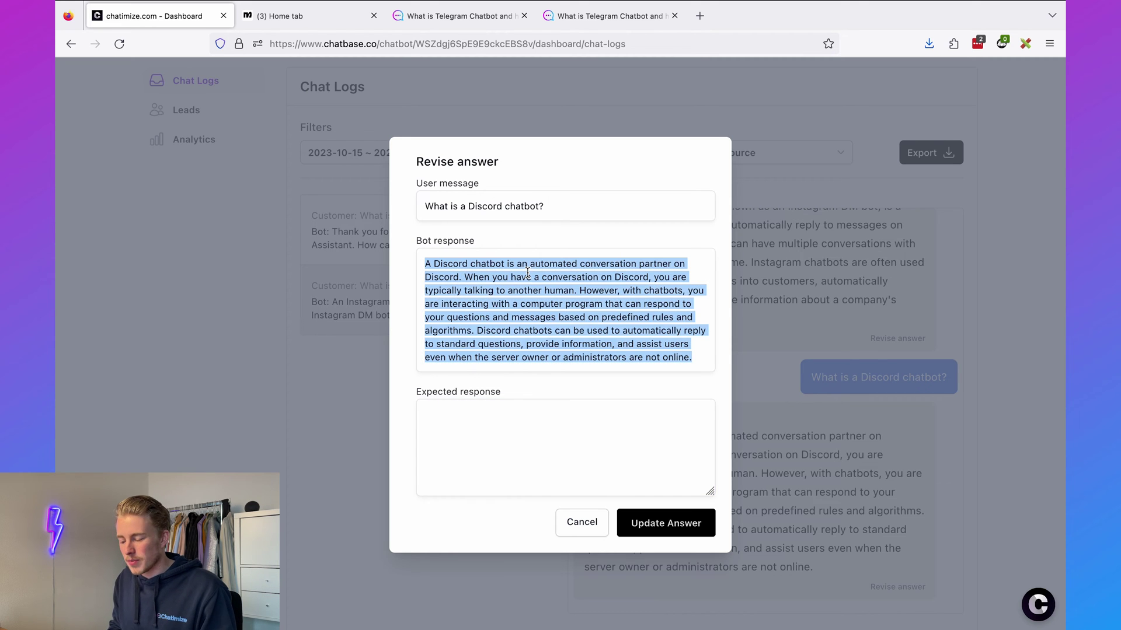
left_click(520, 382)
left_click(508, 430)
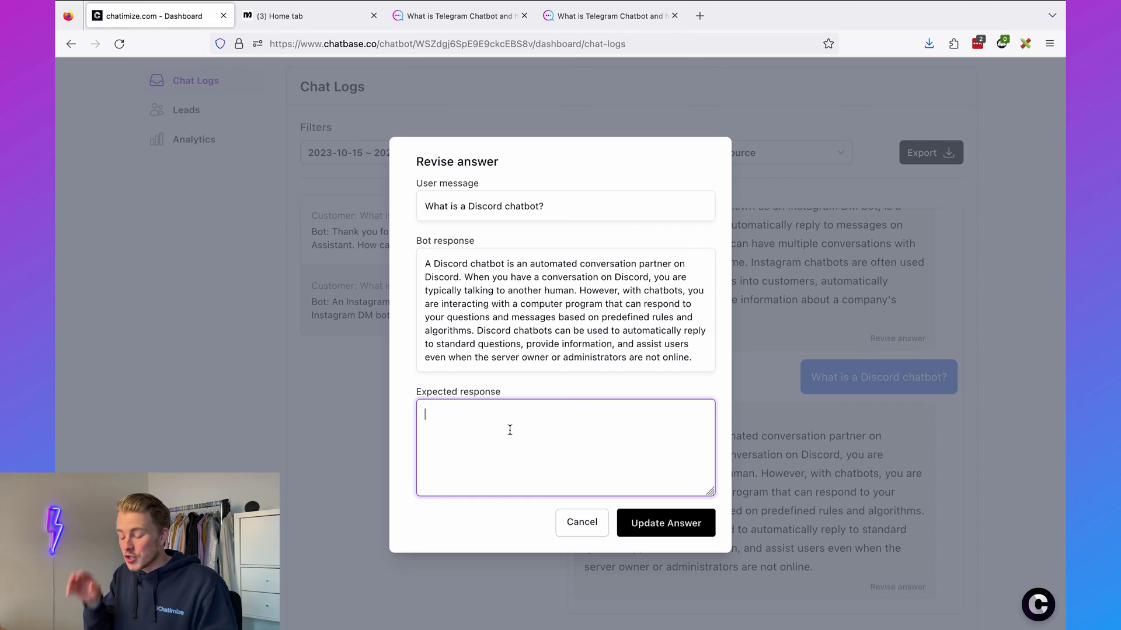
left_click(566, 522)
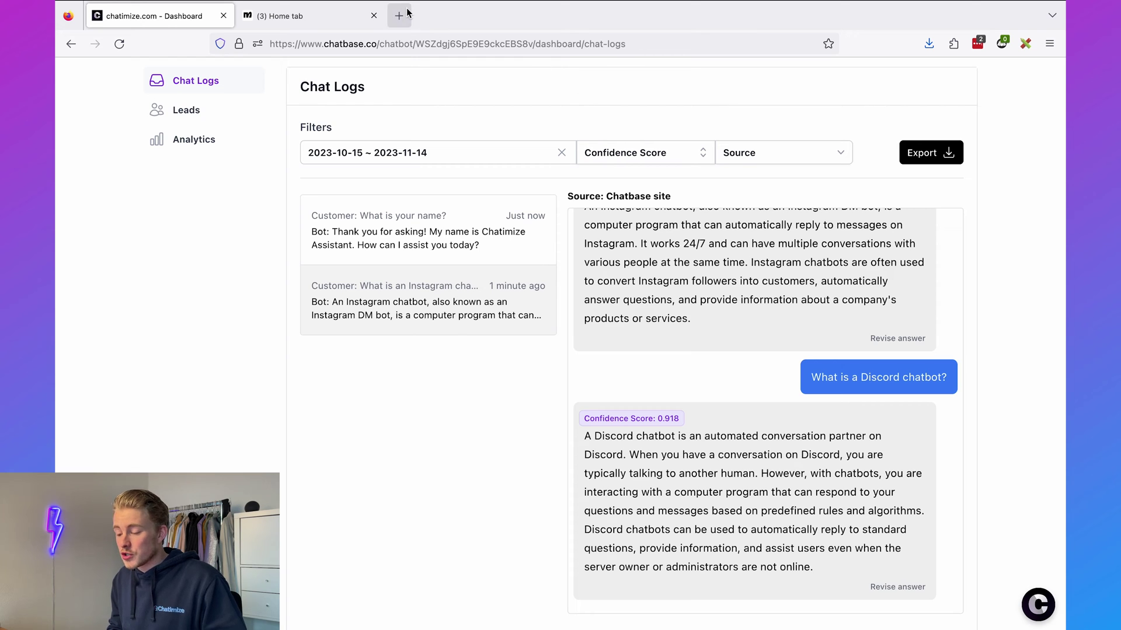
- Open chatimize.com/make in a new browser tab
left_click(398, 16)
type("chatimize.com/make")
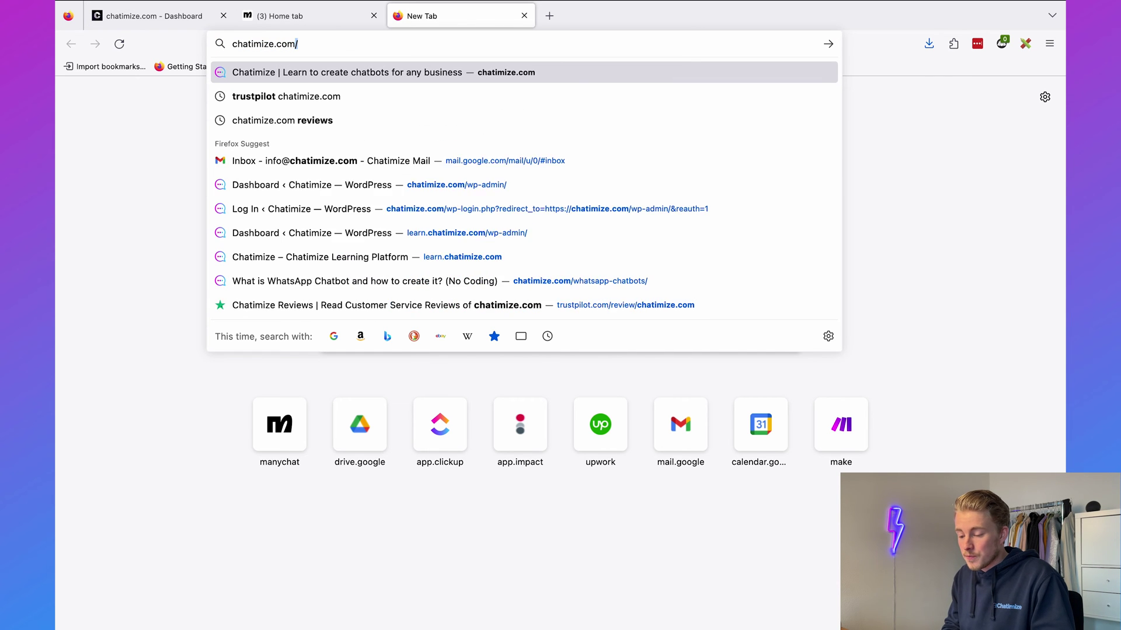
key("Return")
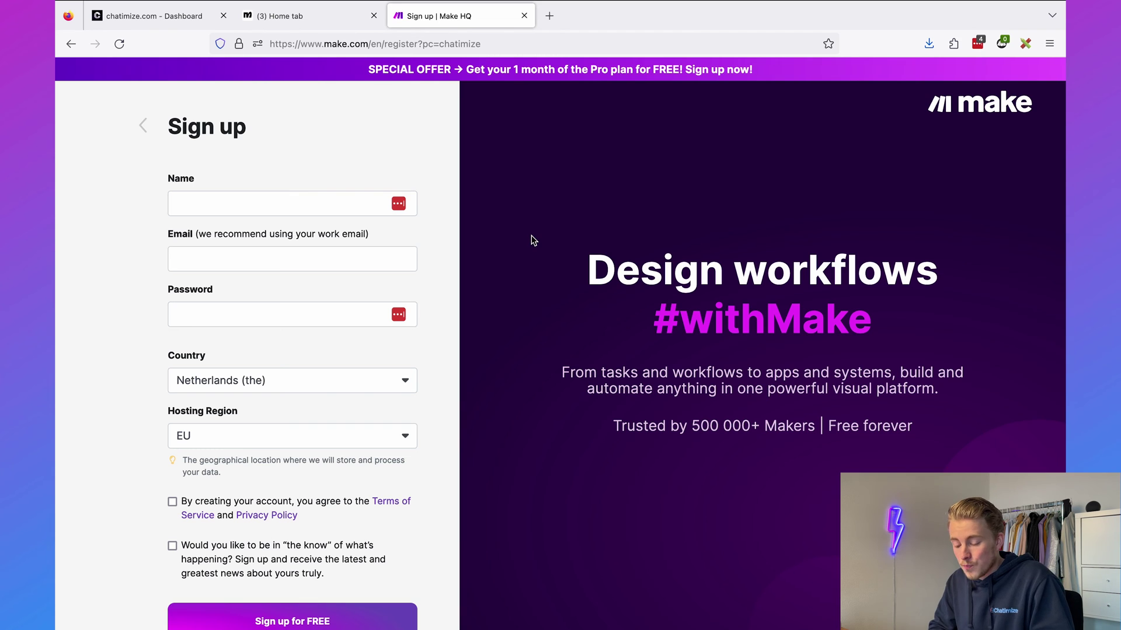
- Log in to the existing Make account with the autofilled credentials
scroll(531, 240, "down", 5)
scroll(453, 350, "up", 4)
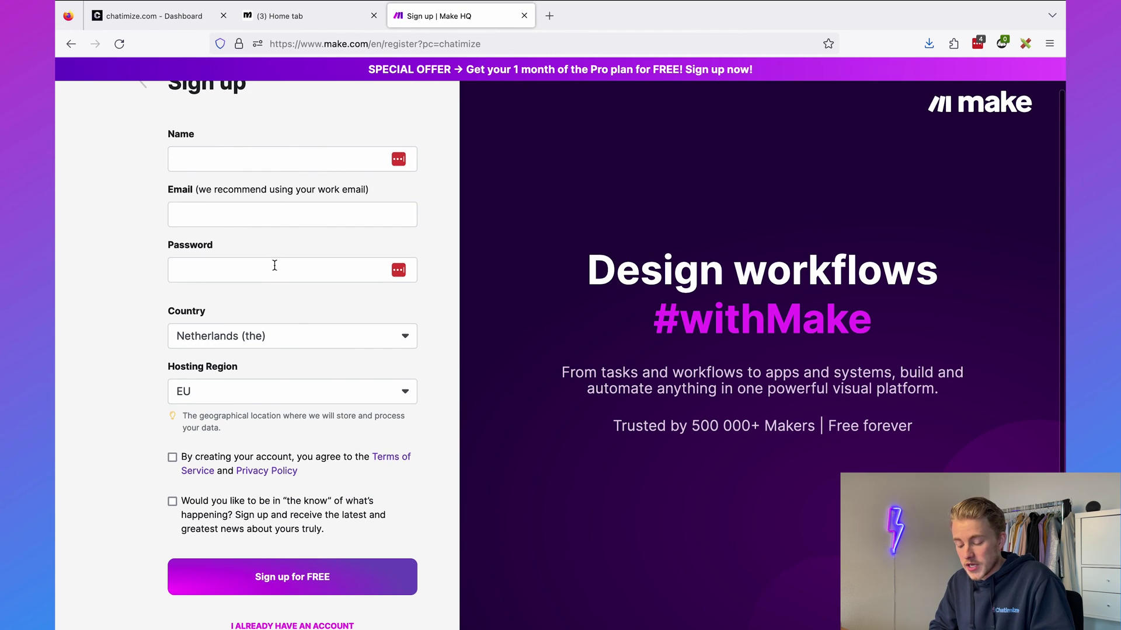
scroll(274, 266, "down", 4)
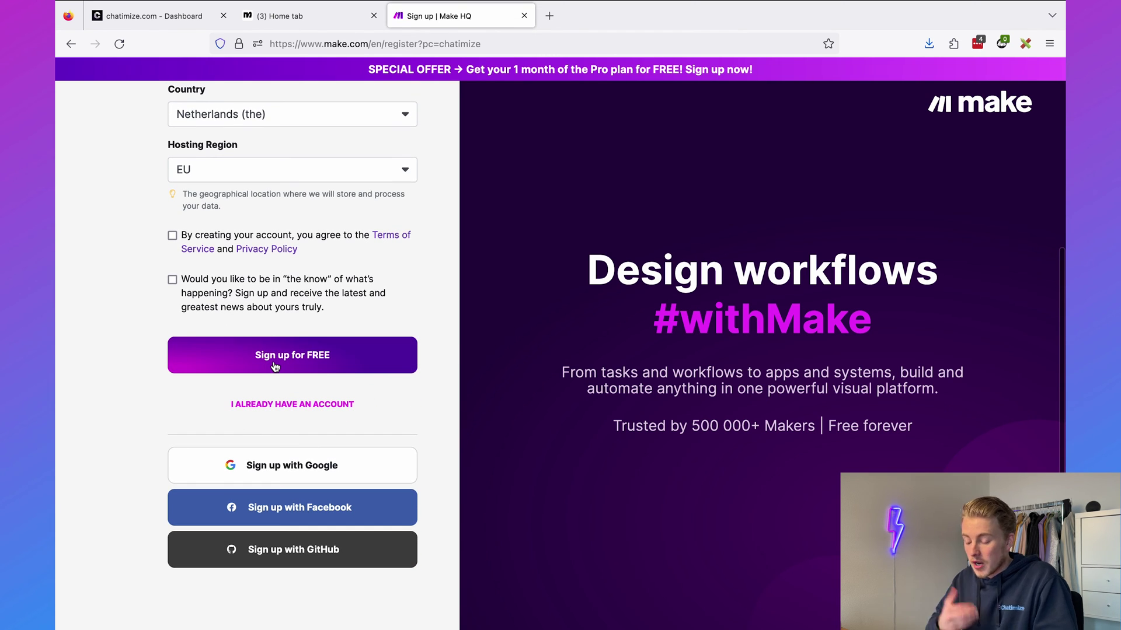
left_click(272, 404)
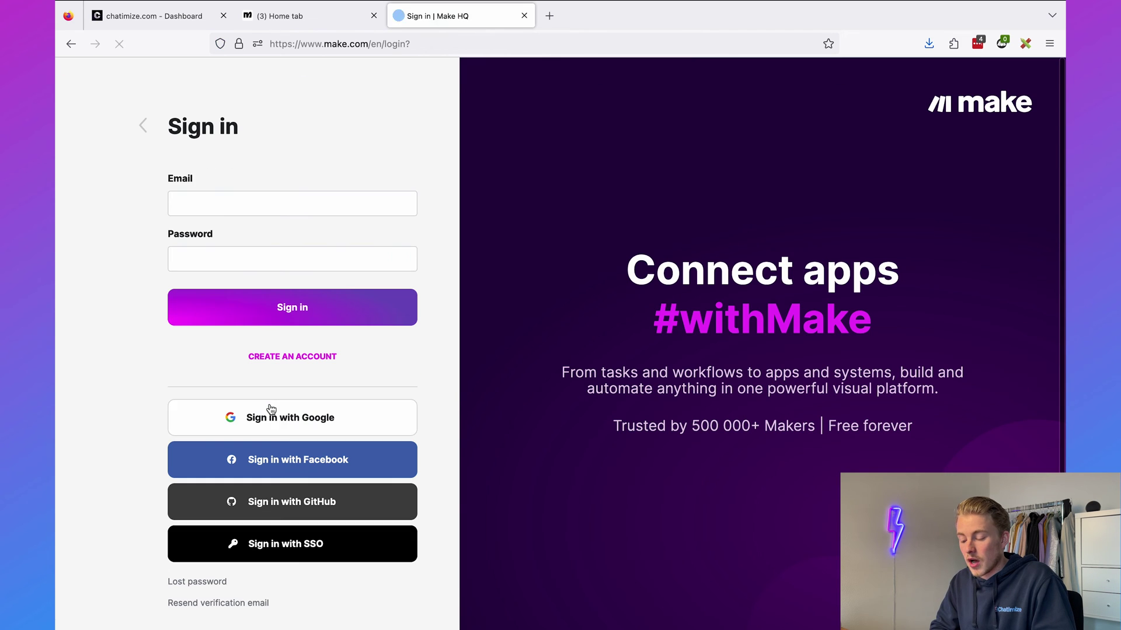
left_click(330, 306)
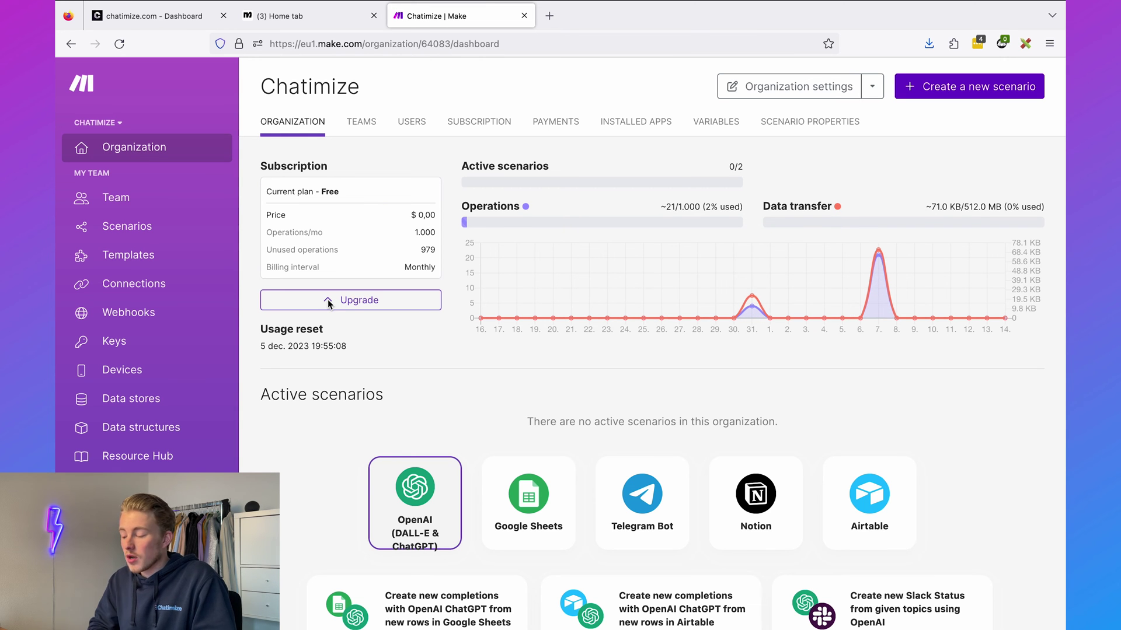
- Create a scenario with a Manychat Watch Incoming Data trigger and start a new webhook
left_click(953, 94)
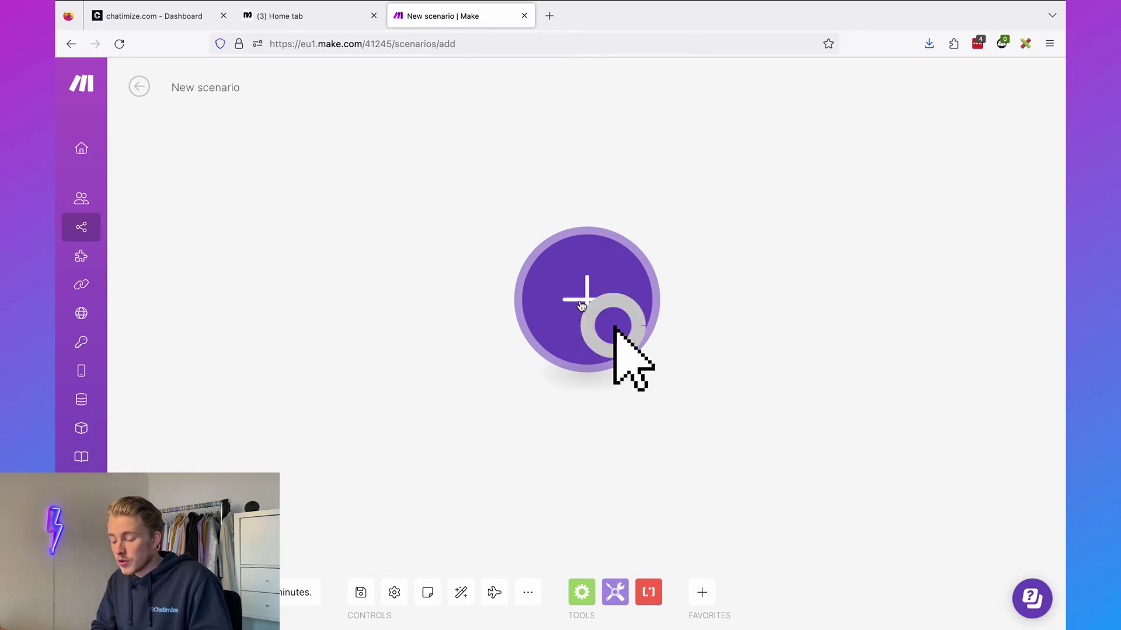
left_click(582, 306)
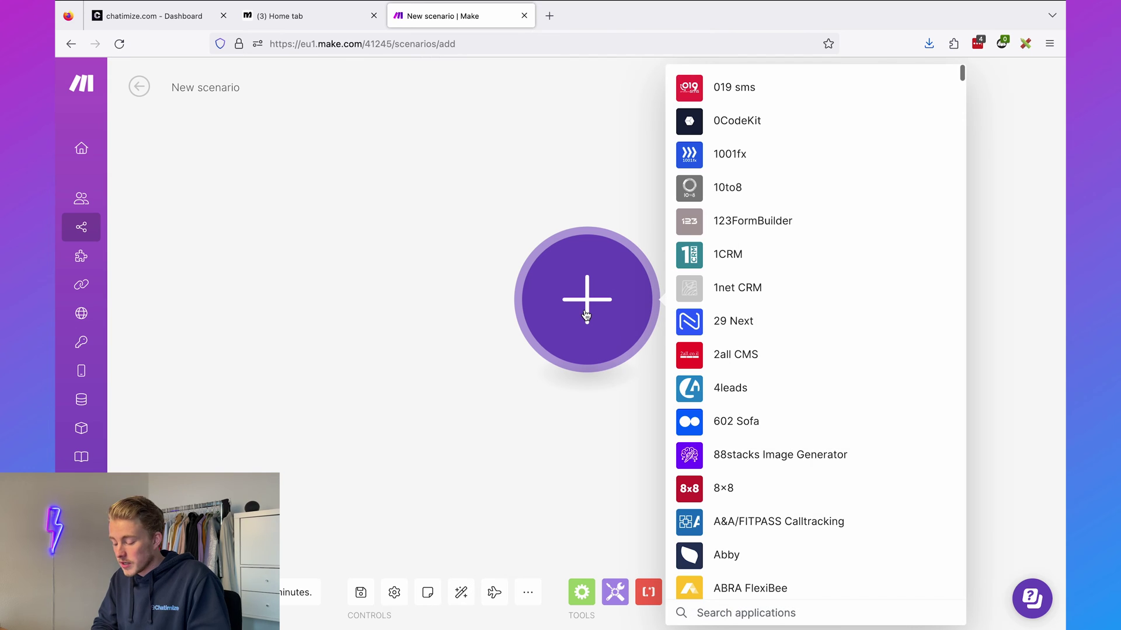
type("manychat")
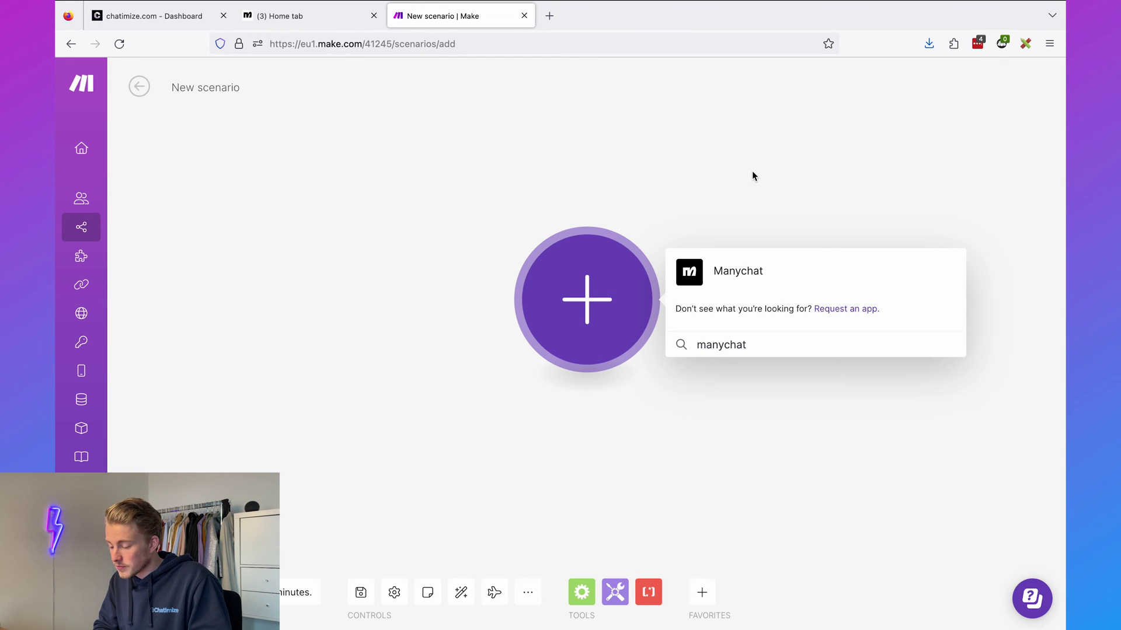
left_click(747, 282)
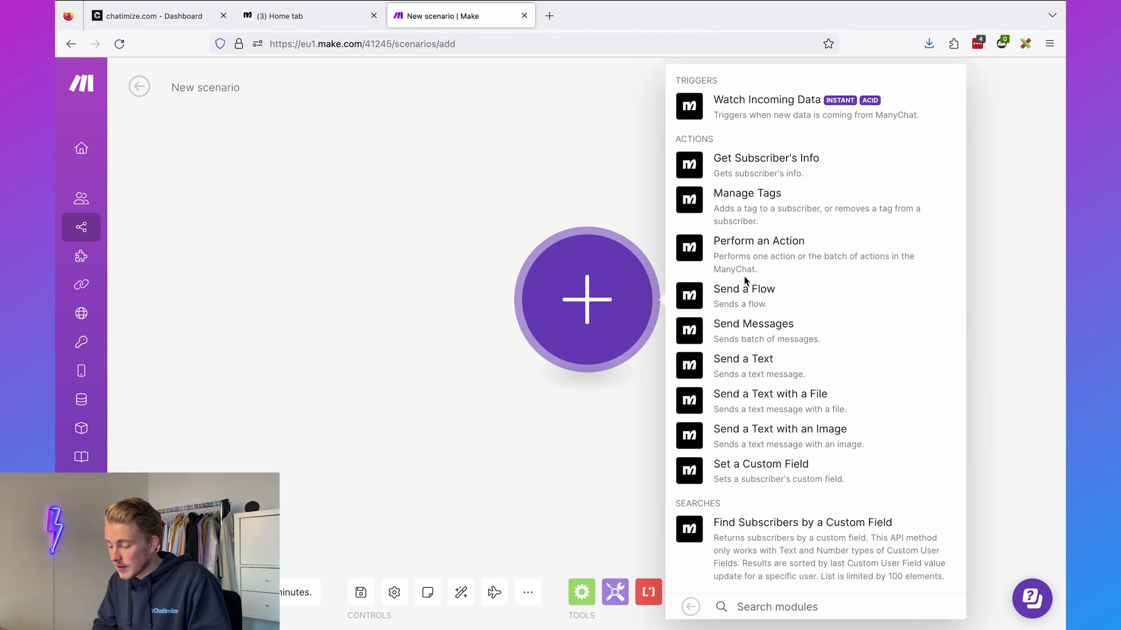
left_click(749, 106)
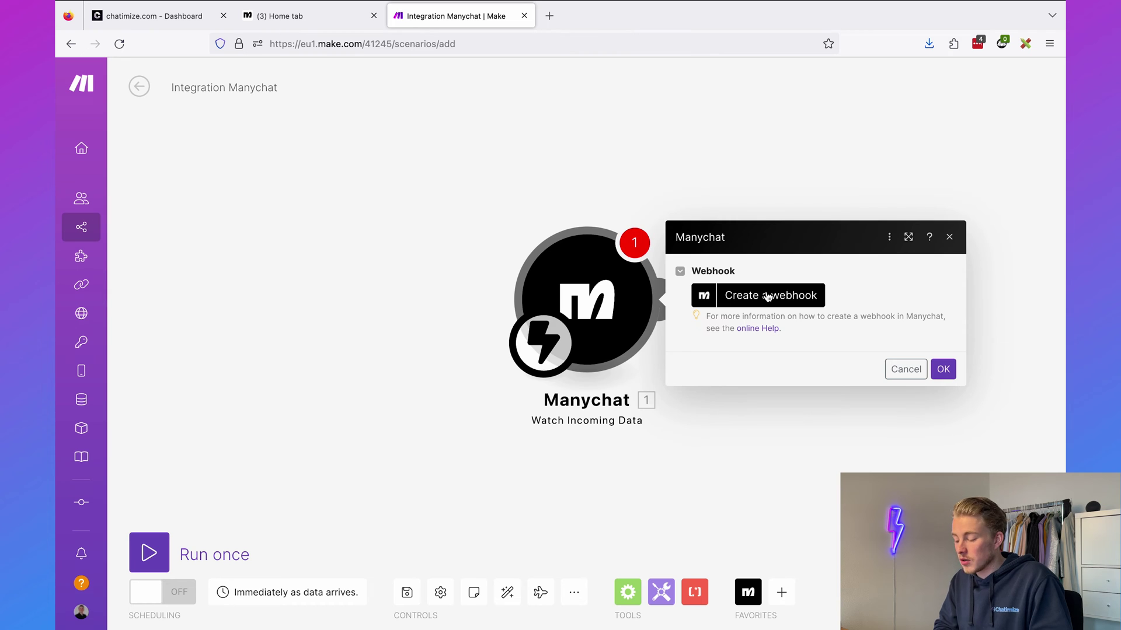
left_click(767, 297)
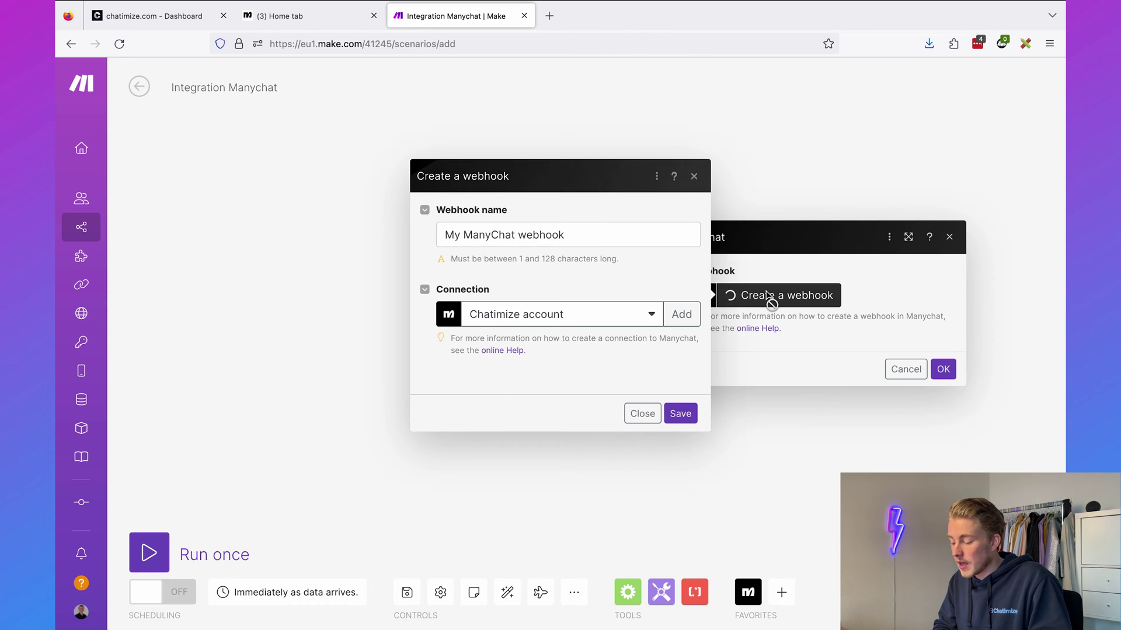
- Rename the Make webhook to 'Send question to Chatbase'
triple_click(539, 243)
type("Se")
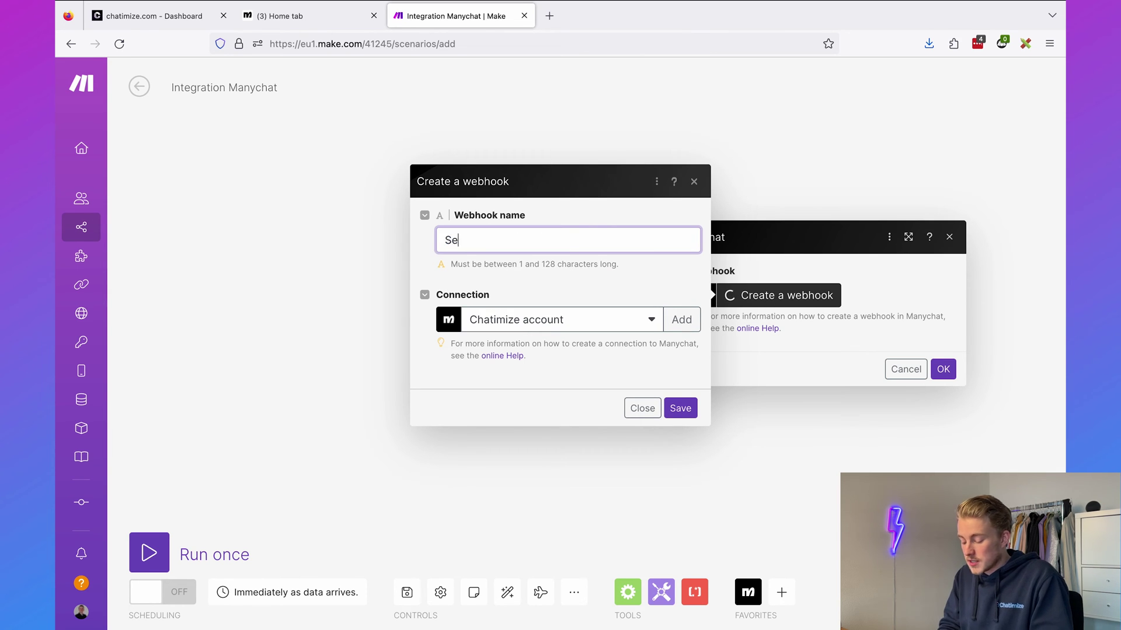
type("nd question to Chat")
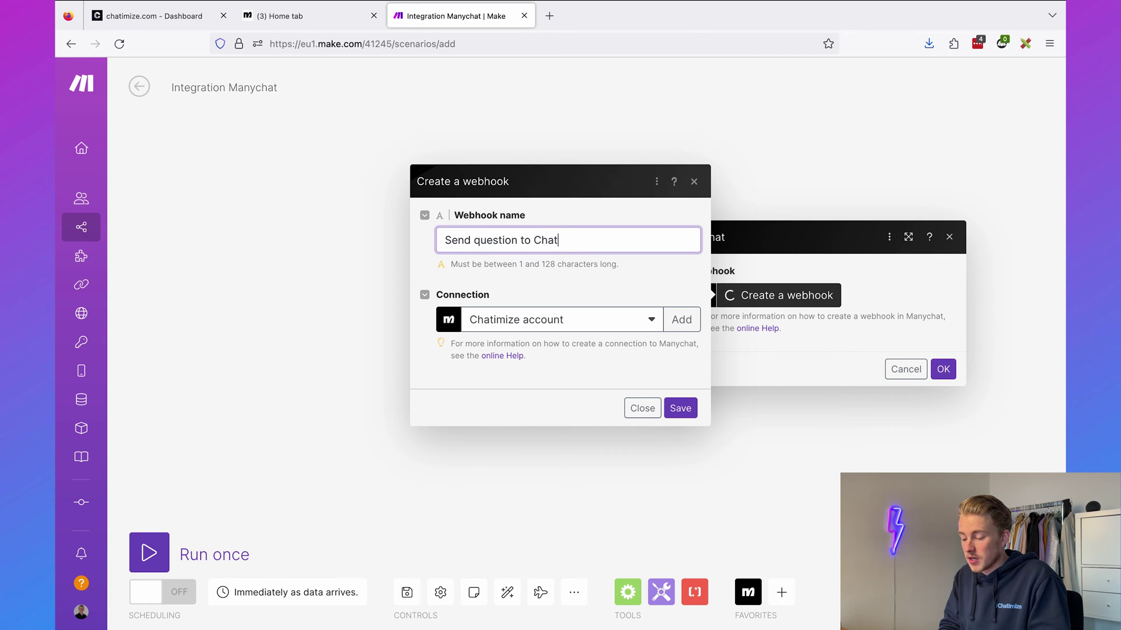
left_click(580, 276)
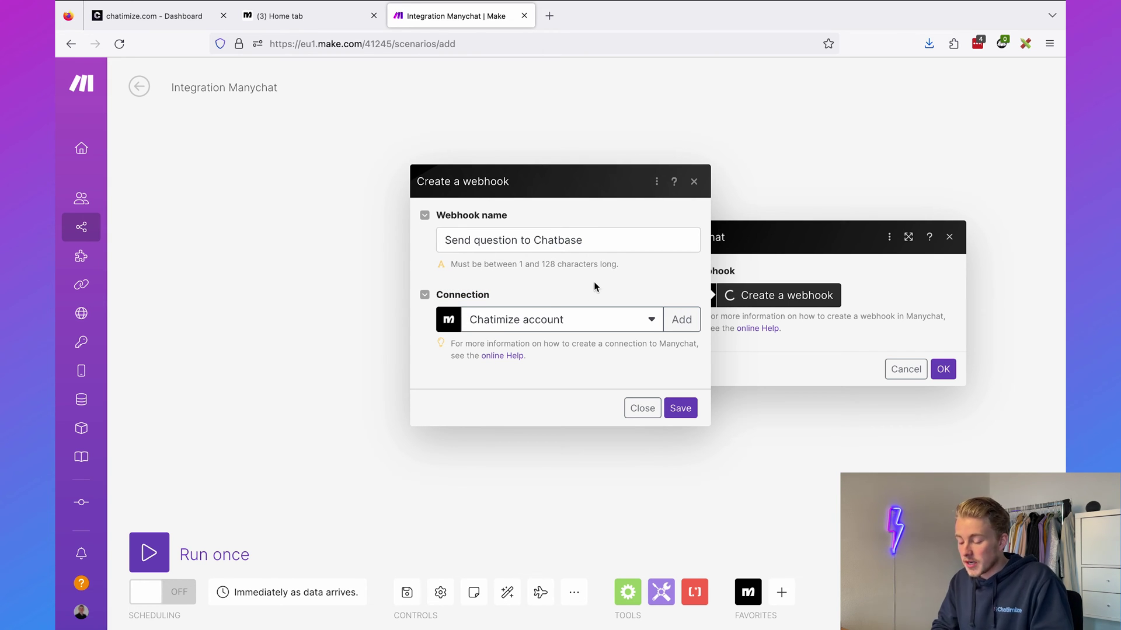
- Add a new Manychat connection named 'Chatimize Account Manychat'
left_click(682, 321)
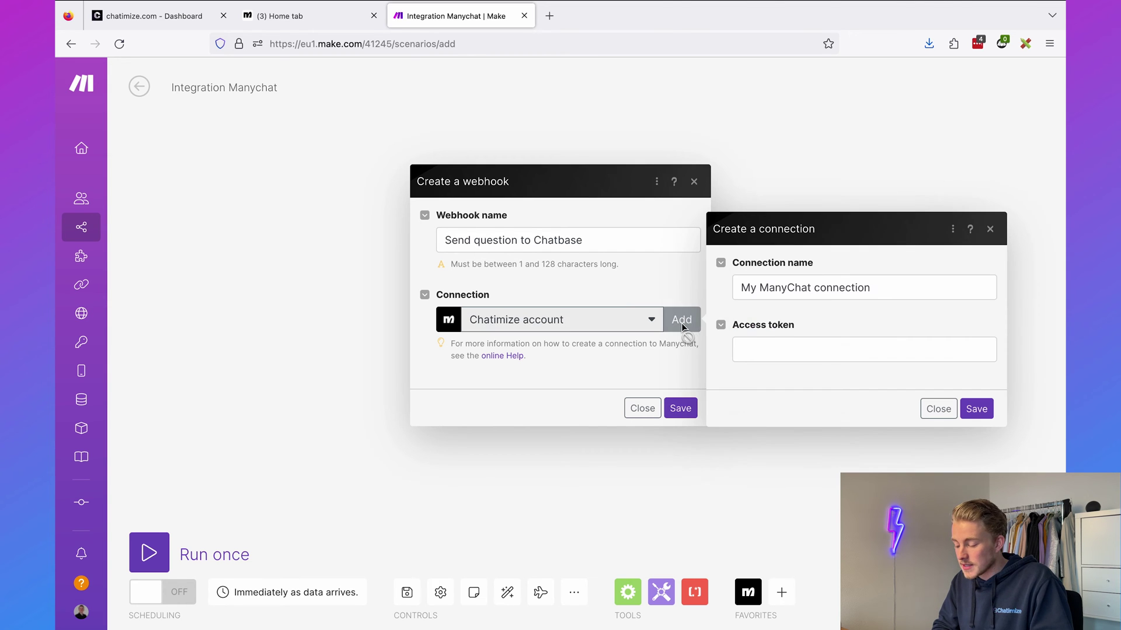
triple_click(794, 289)
type("Chatimiz")
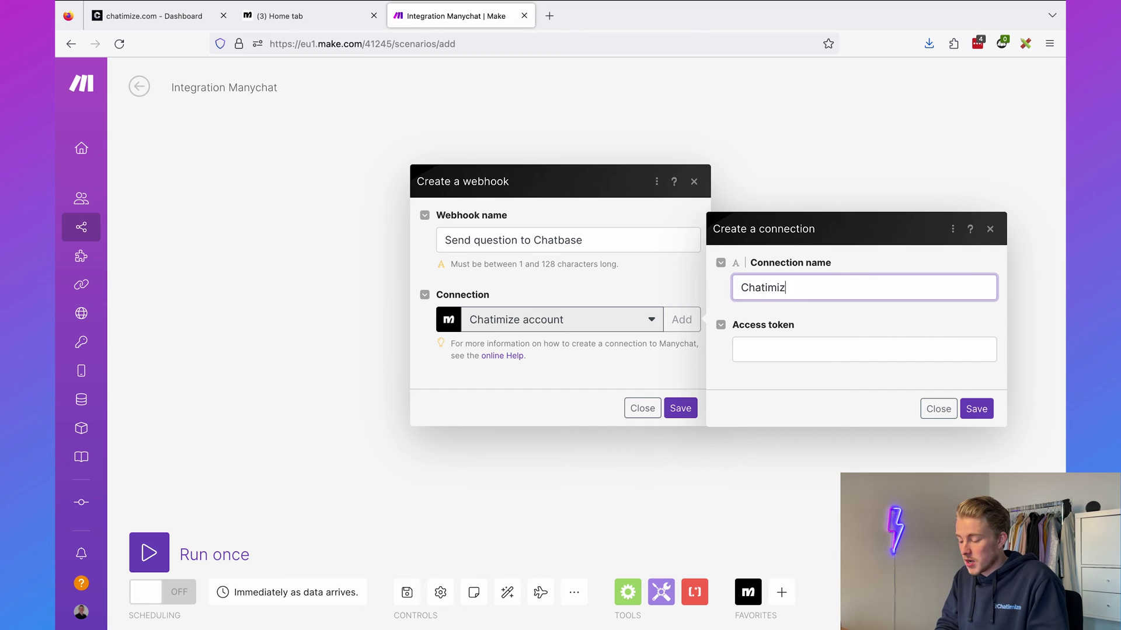
type("e Account Manychat")
left_click(745, 356)
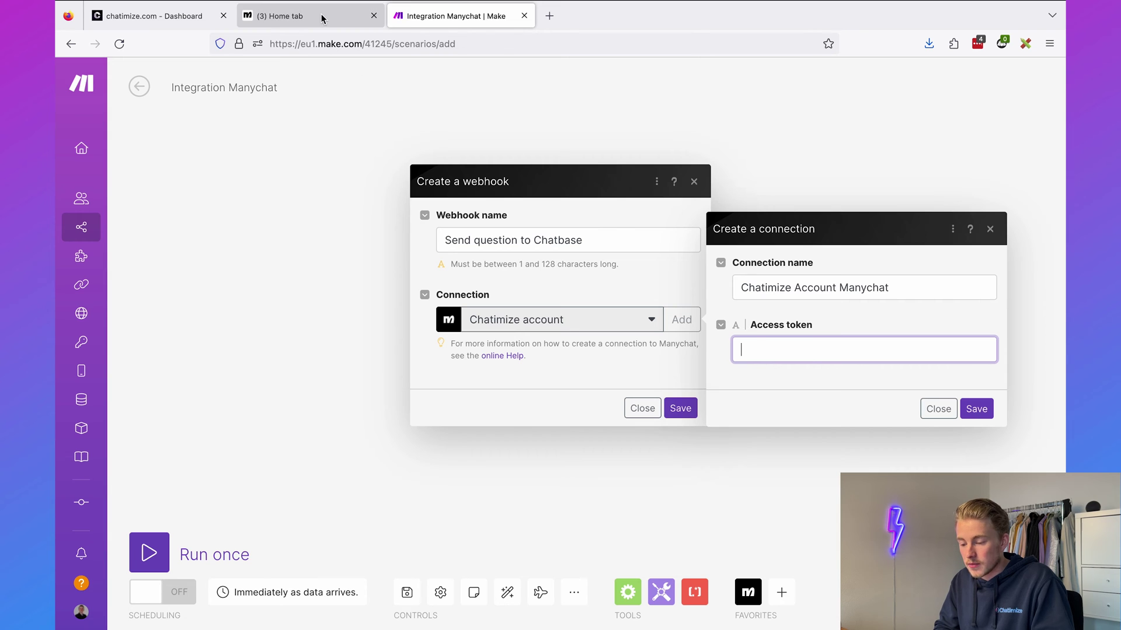
left_click(304, 16)
- Copy the API key from the Manychat account's API settings
left_click(128, 304)
scroll(276, 240, "down", 10)
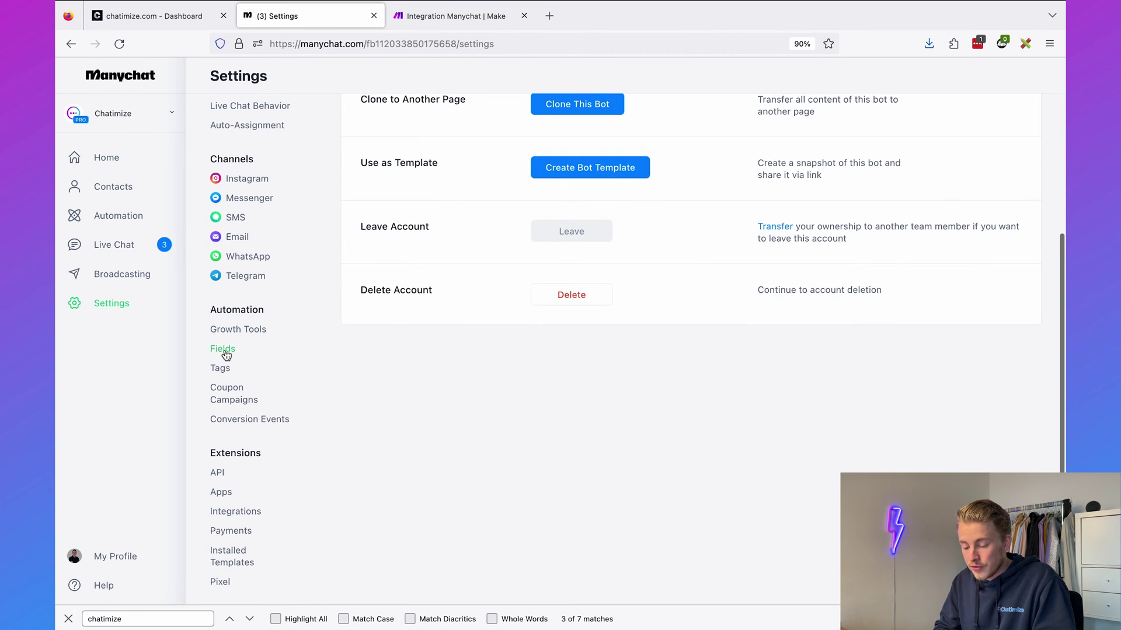
scroll(363, 164, "up", 10)
scroll(363, 164, "down", 10)
left_click(216, 474)
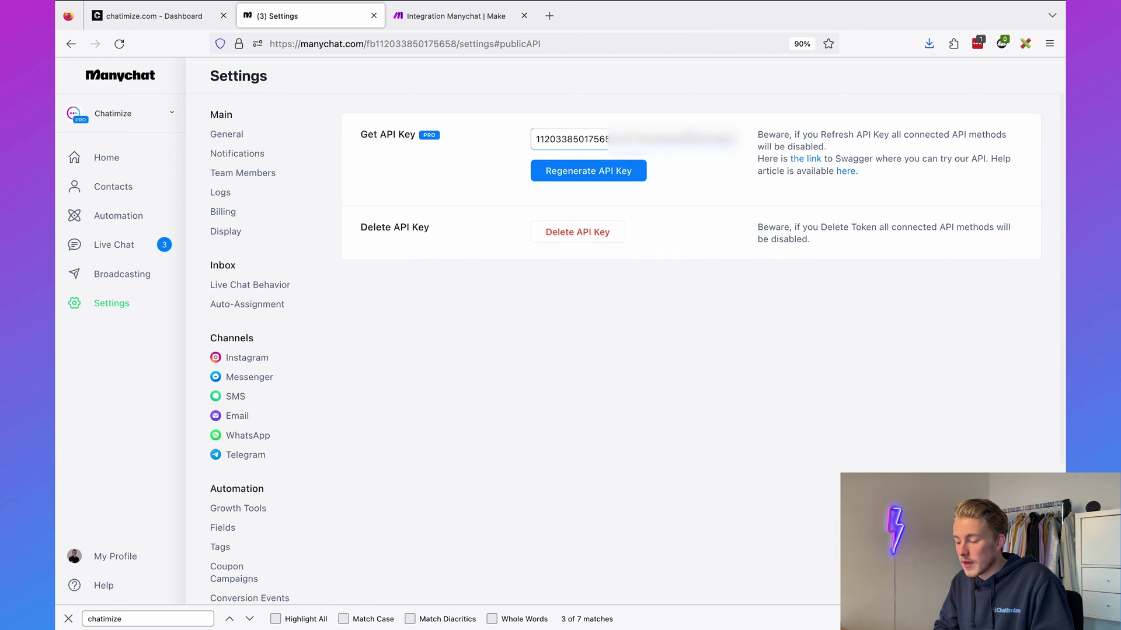
left_click(572, 139)
- Paste the API key as the connection's access token, then save the connection and webhook
left_click(446, 16)
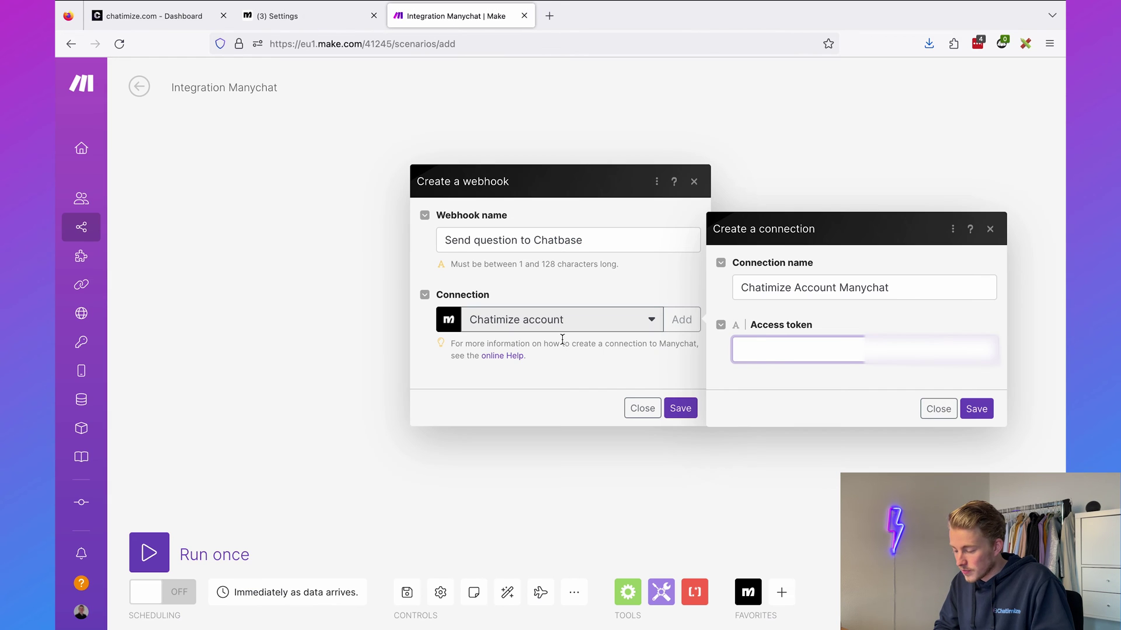
key("ctrl+v")
left_click(790, 386)
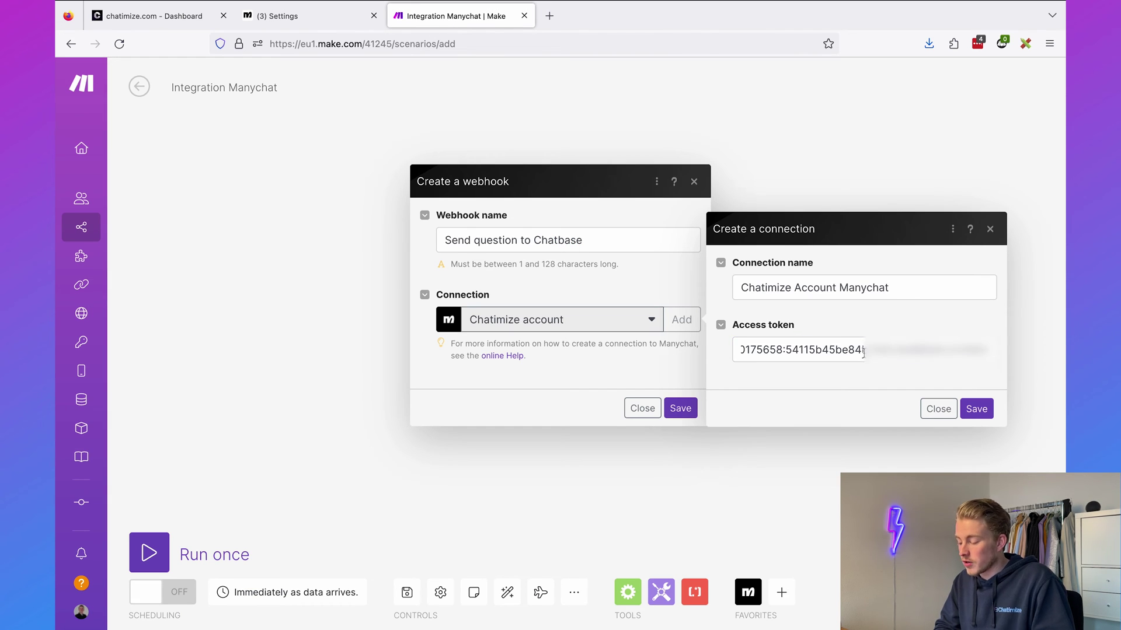
left_click(976, 409)
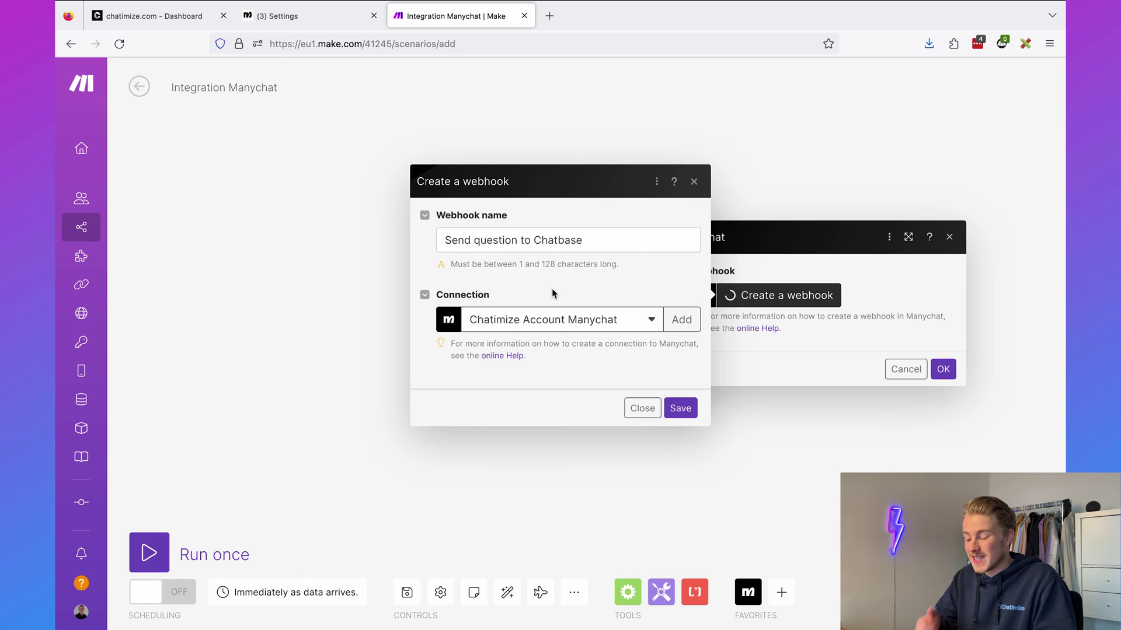
left_click(677, 408)
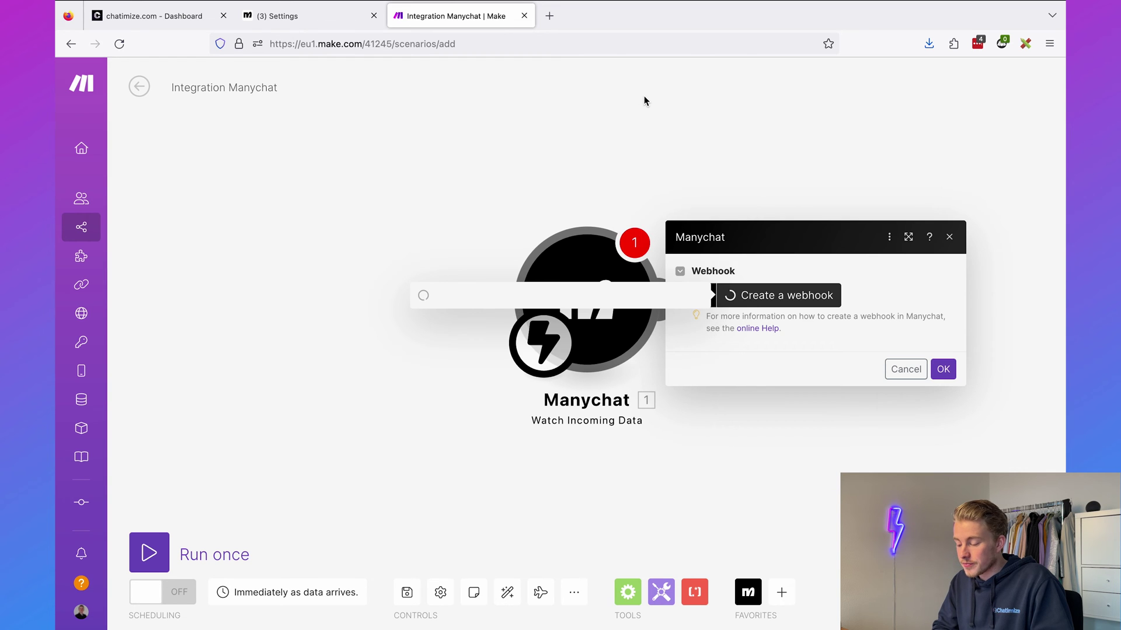
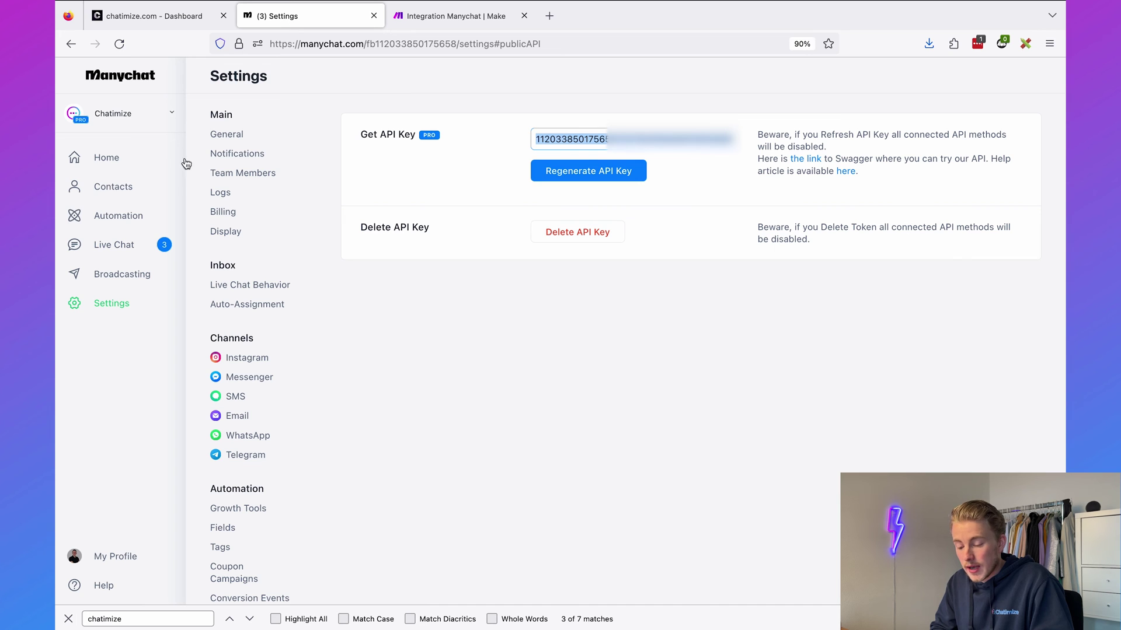
- Create a new Manychat automation and bring its first-step choices into view
left_click(106, 219)
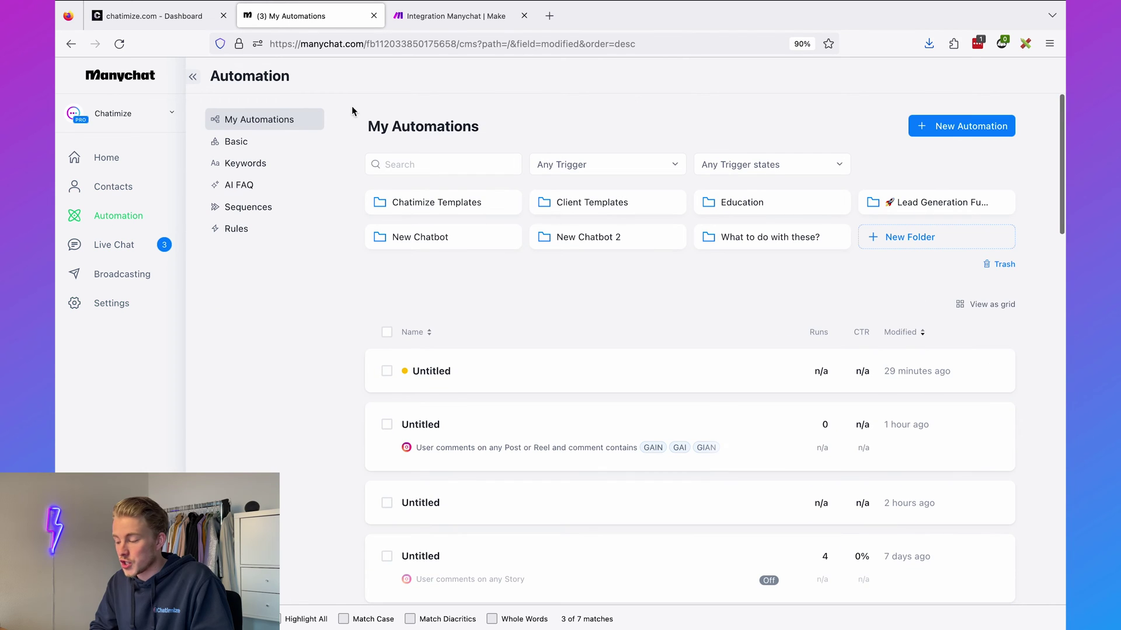
left_click(934, 132)
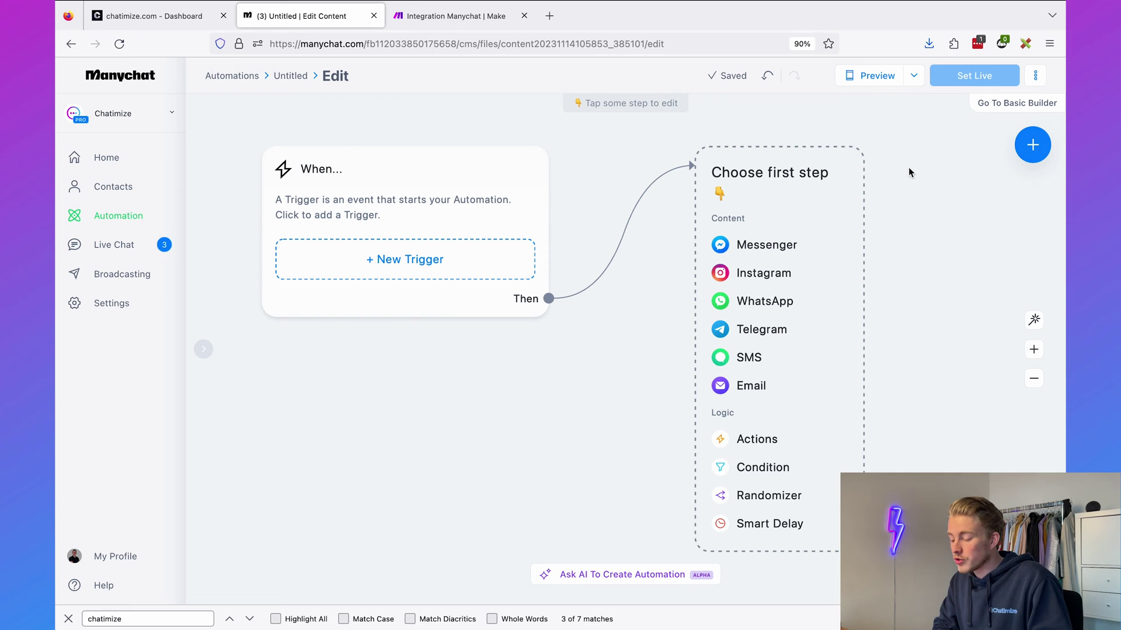
left_click_drag(909, 171, 819, 172)
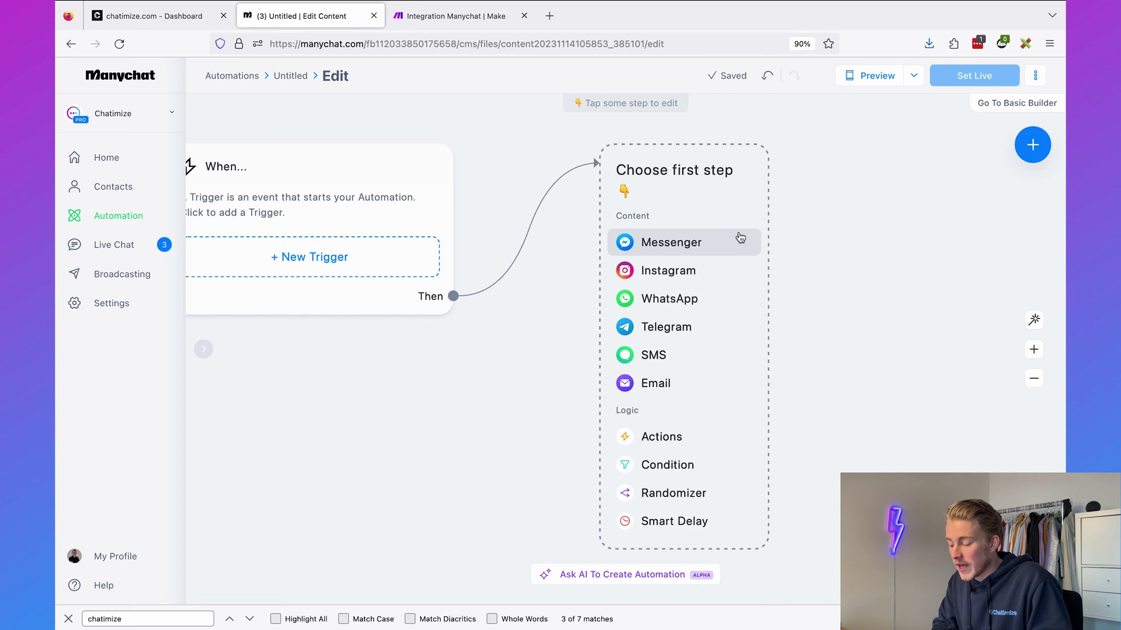
- Start with a Messenger User Input block asking 'What question do you have for Chatbase?'
left_click(704, 241)
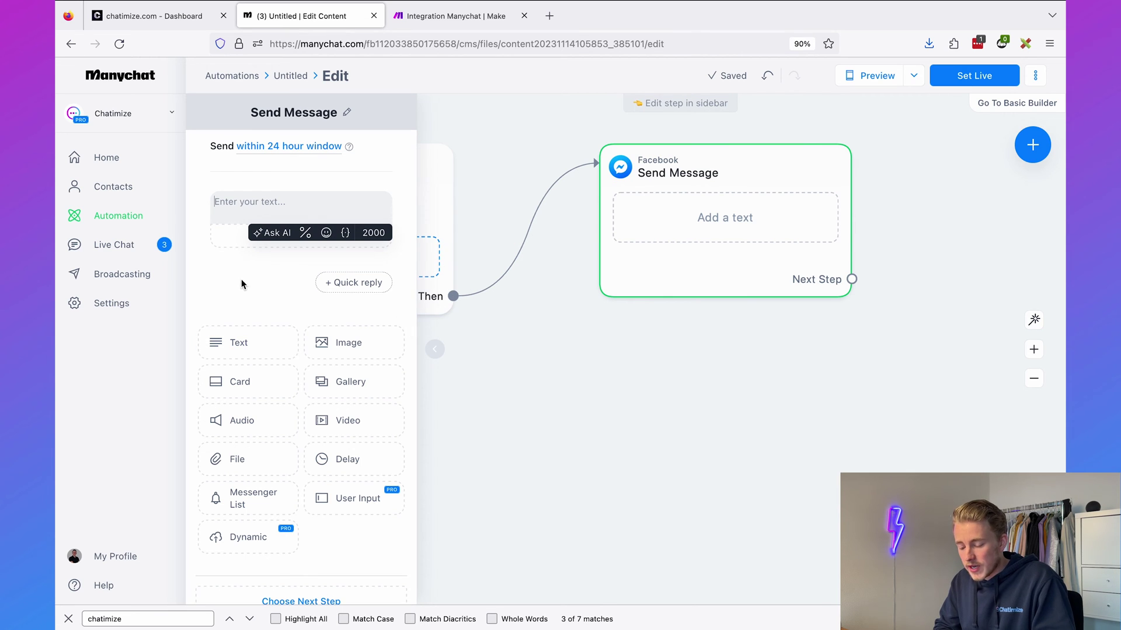
left_click(335, 496)
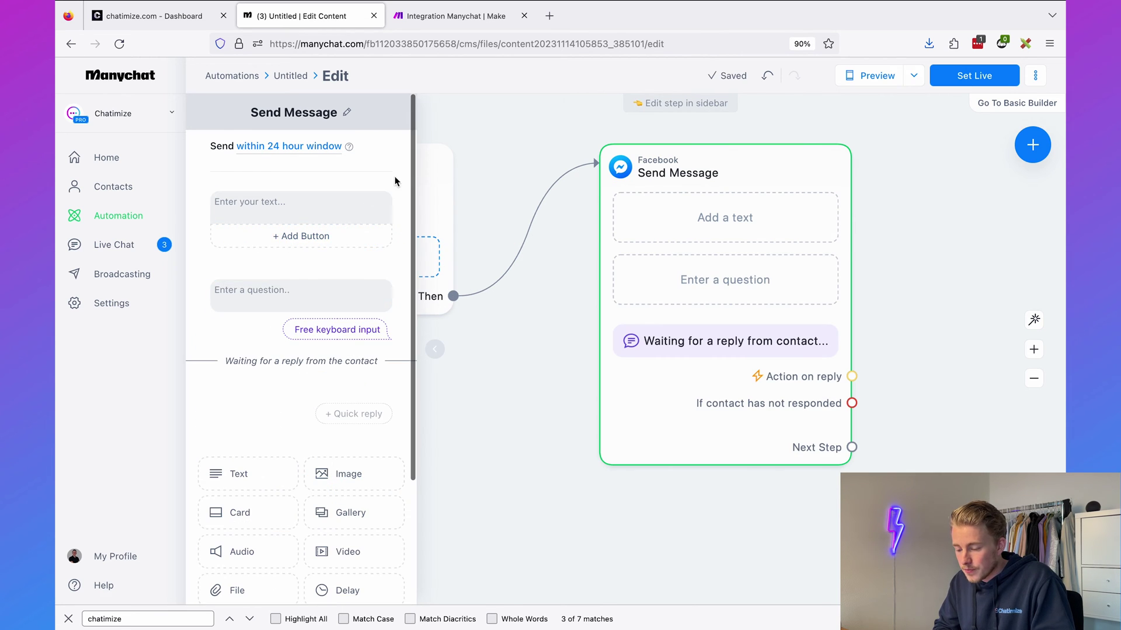
left_click(309, 218)
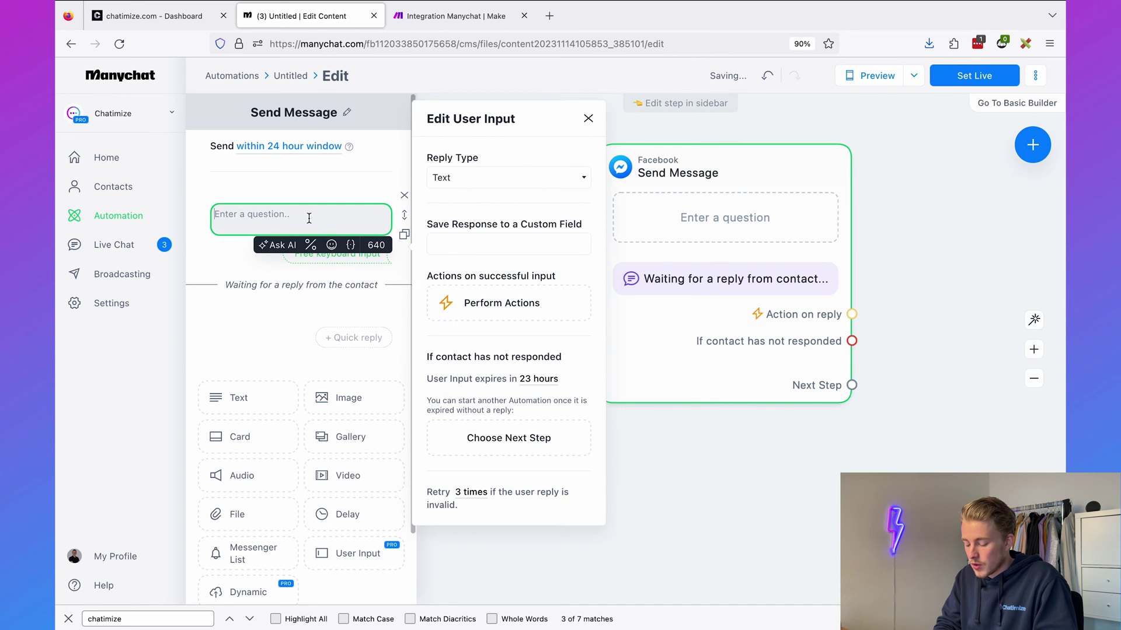
type("What qus")
key("BackSpace")
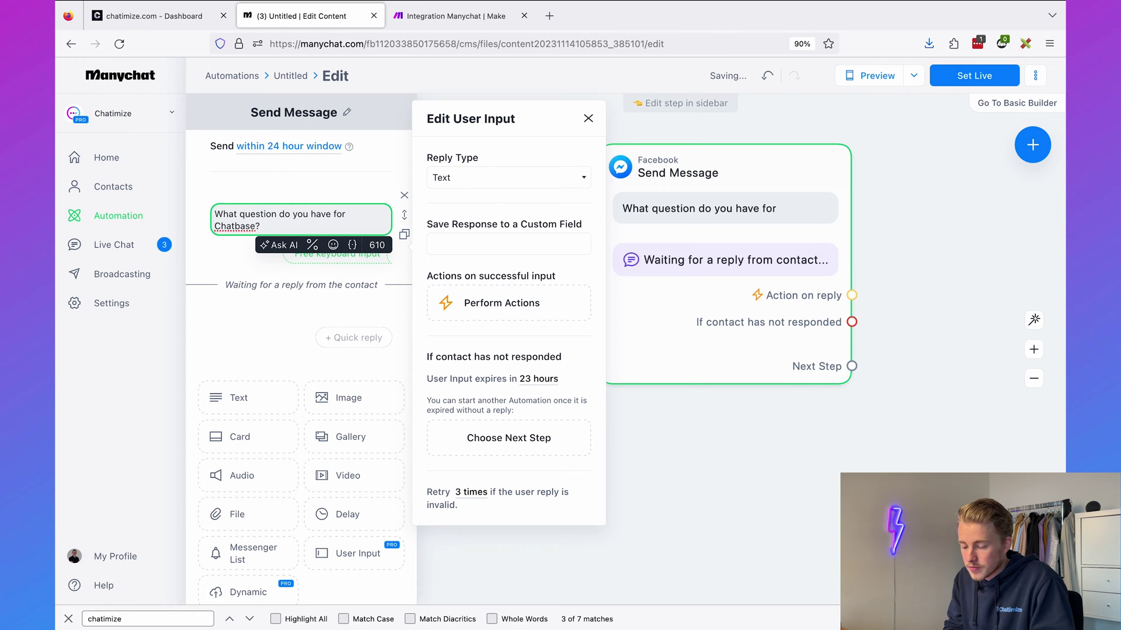
left_click(487, 196)
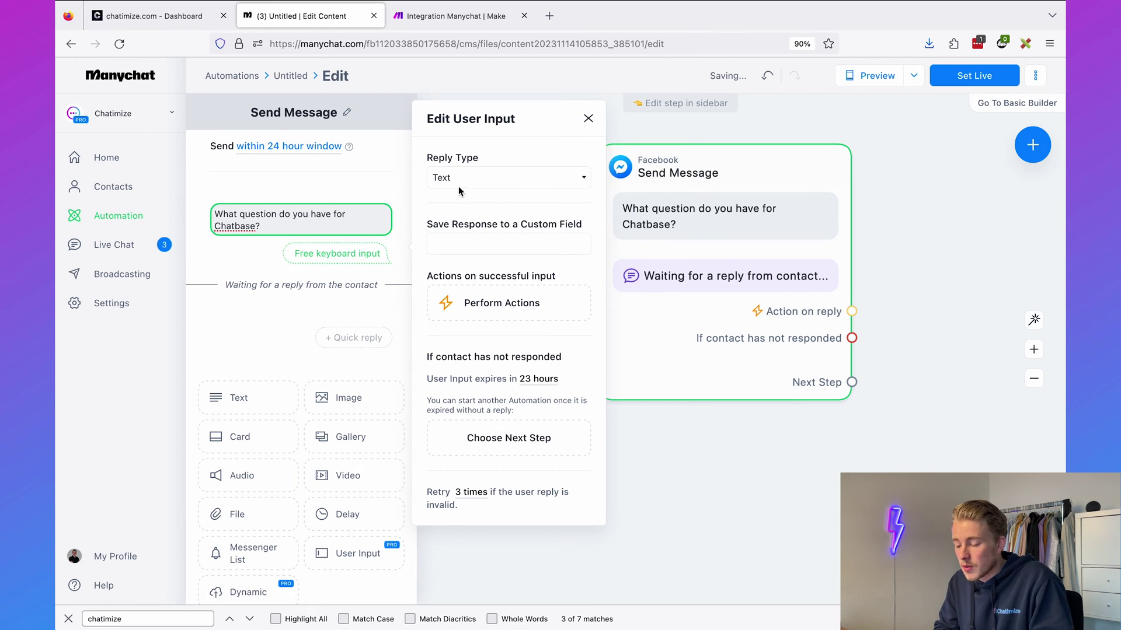
- Save the reply to a new custom user field named 'Chatbase - Question'
left_click(457, 242)
scroll(467, 409, "down", 1)
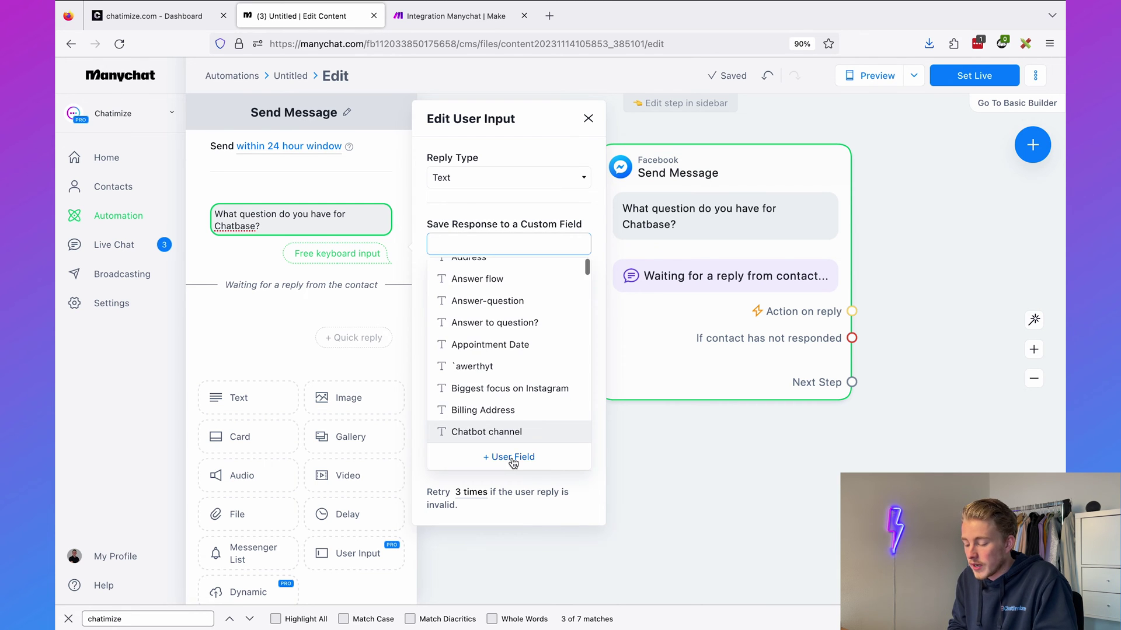
left_click(511, 458)
type("Chatbase - Question")
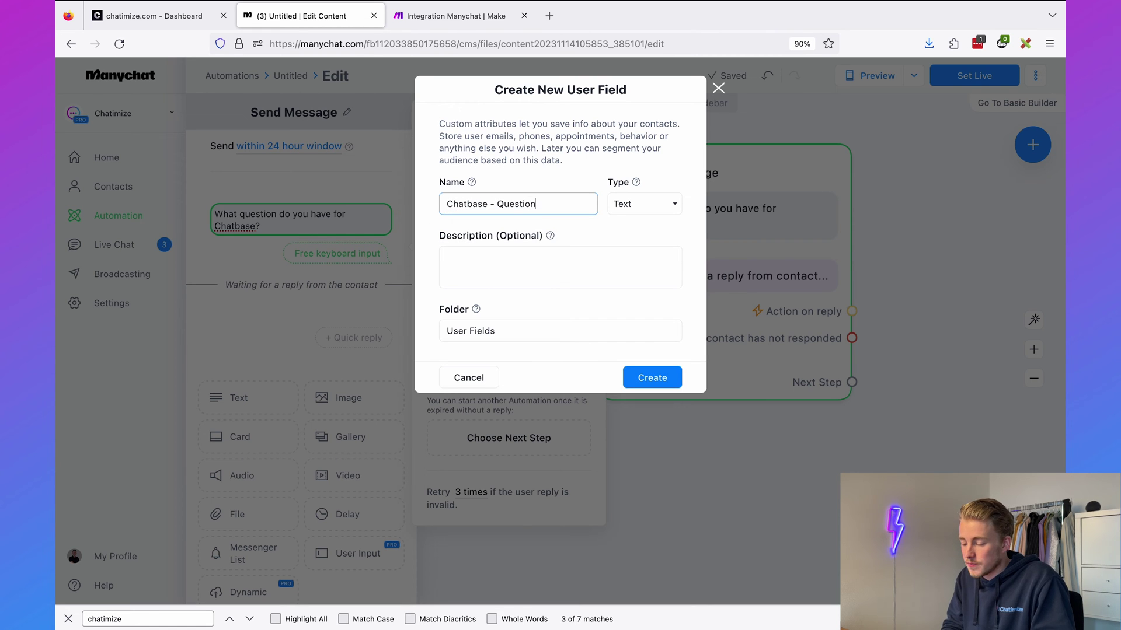
left_click(647, 377)
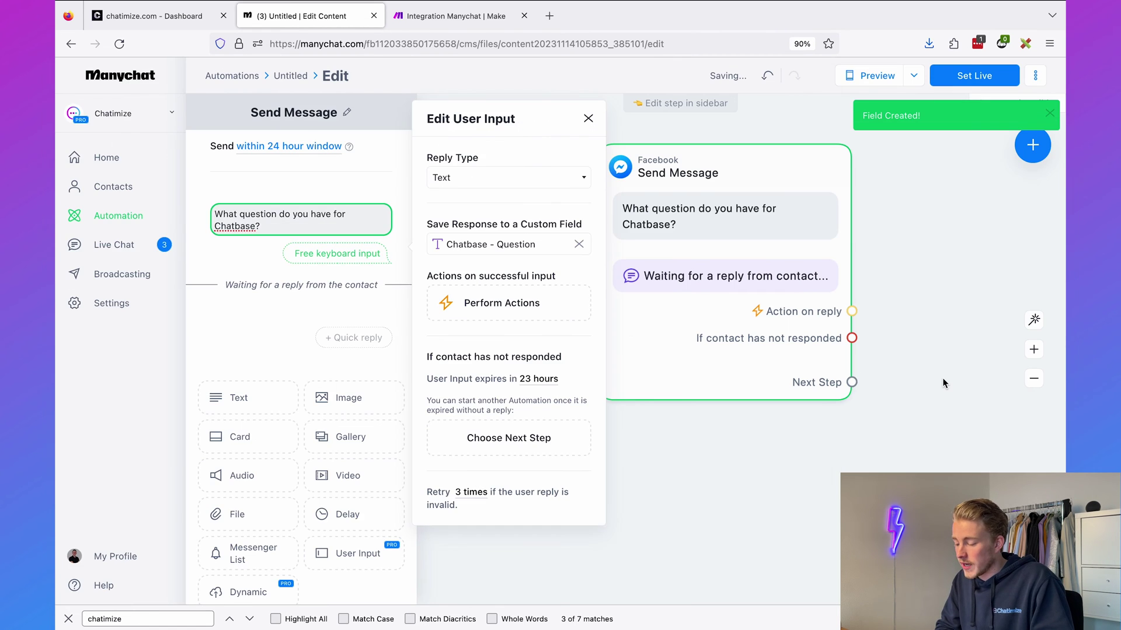
- Add a Trigger Make action using the 'Send question to Chatbase' webhook after the message
left_click_drag(905, 290, 570, 300)
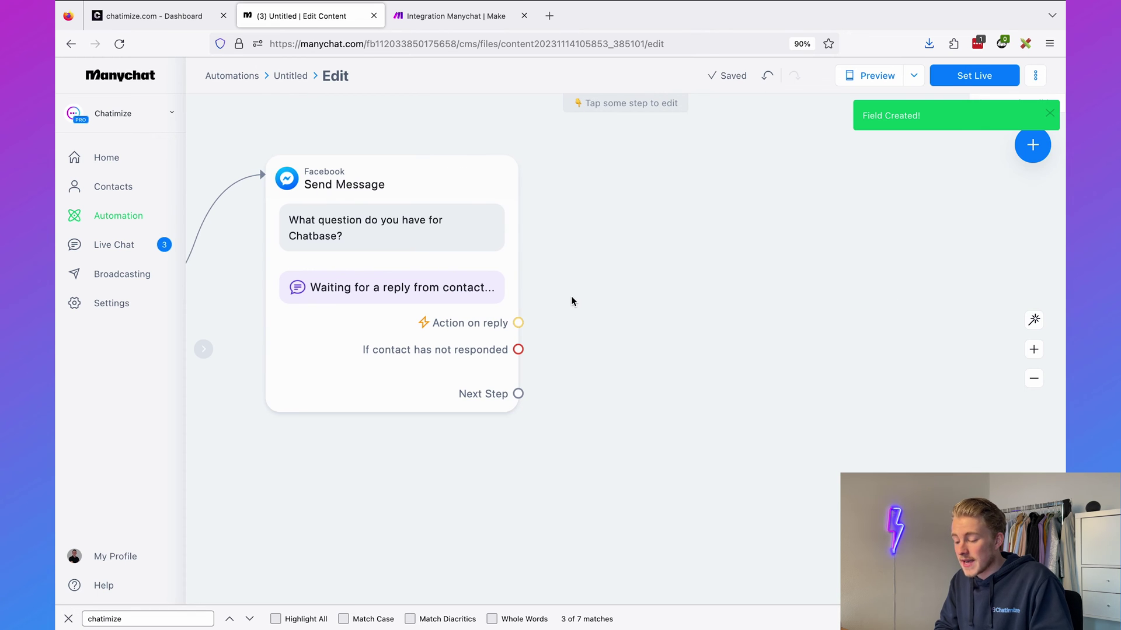
left_click_drag(518, 394, 601, 165)
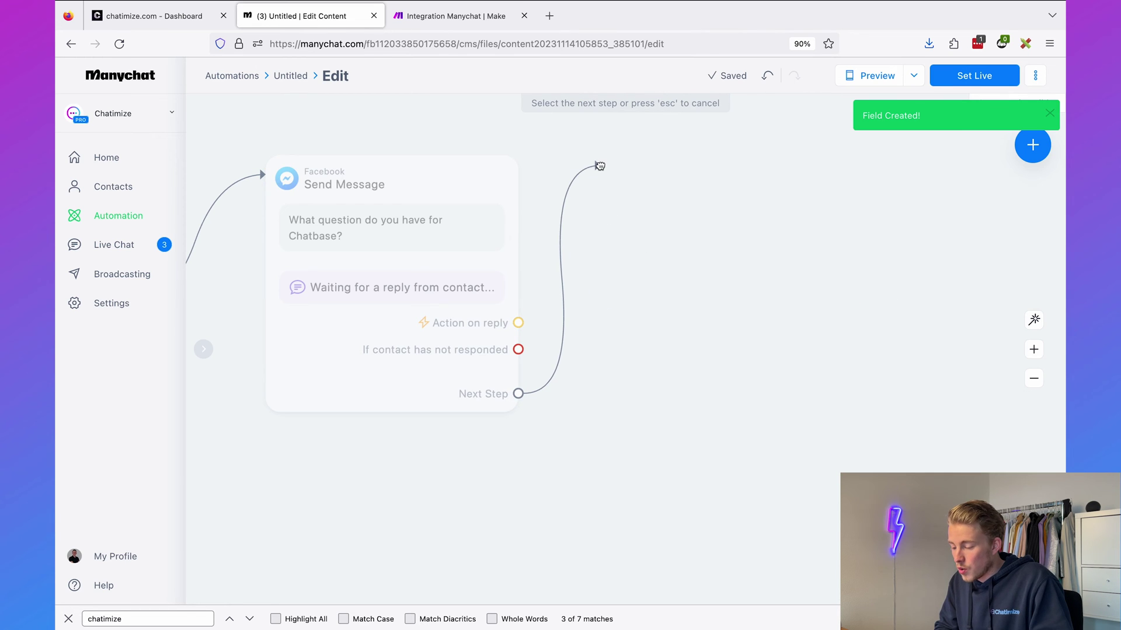
left_click(652, 232)
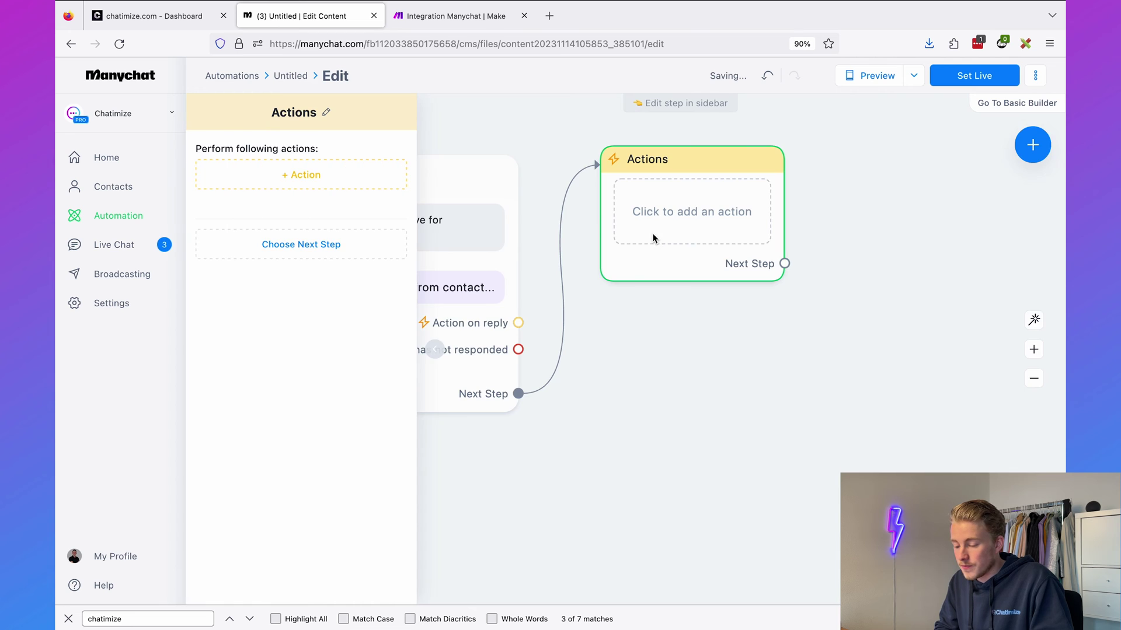
left_click(353, 178)
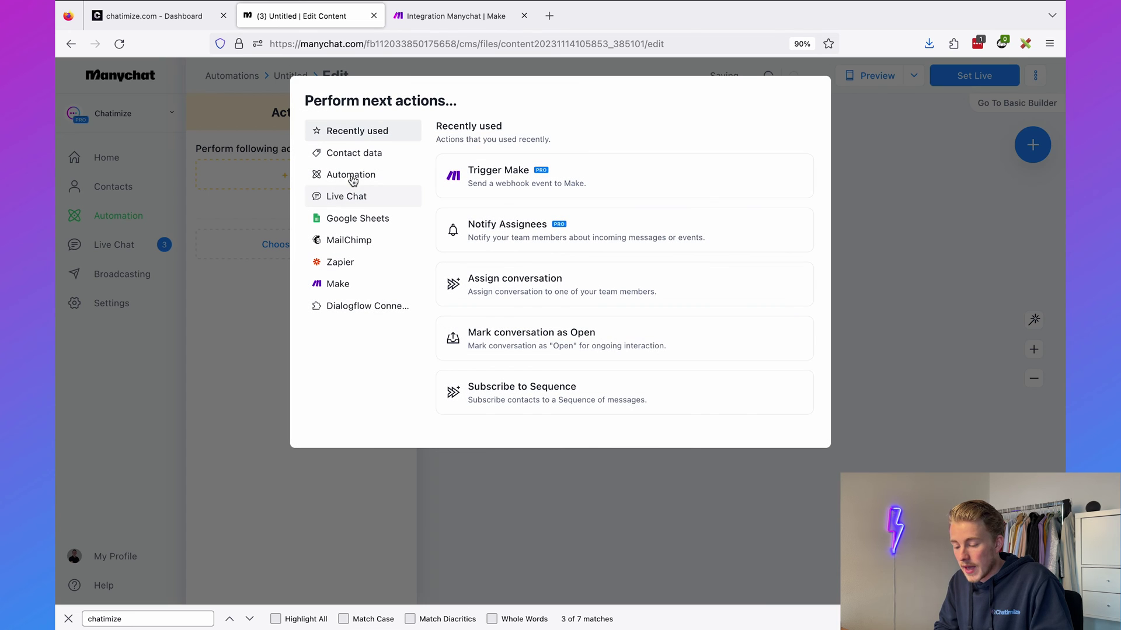
left_click(349, 291)
left_click(539, 170)
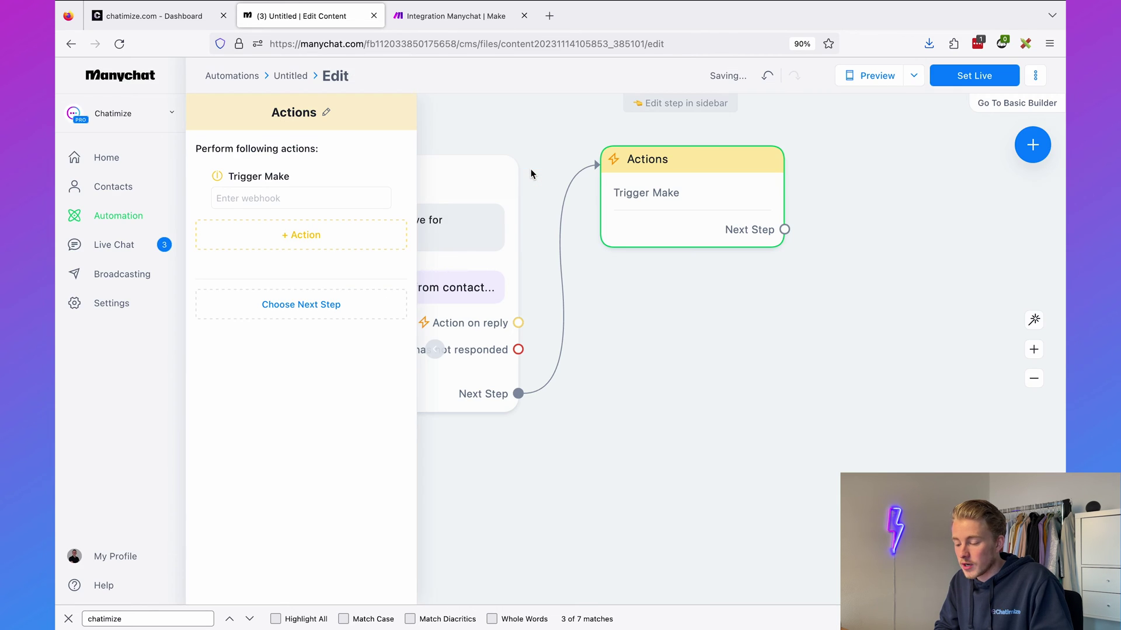
left_click(287, 202)
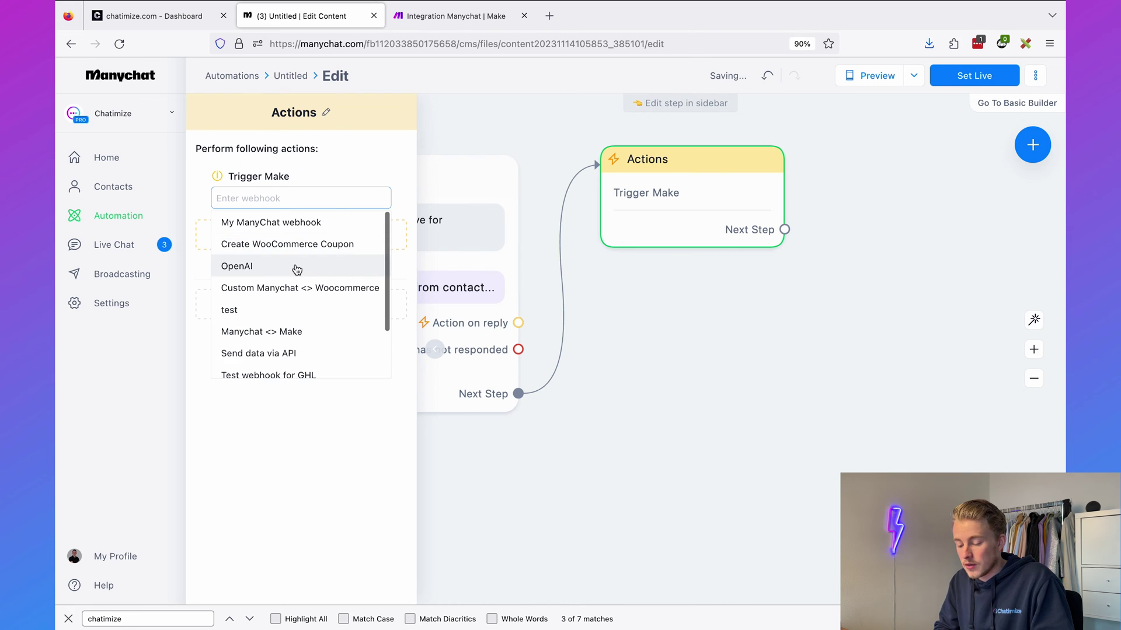
scroll(293, 268, "down", 3)
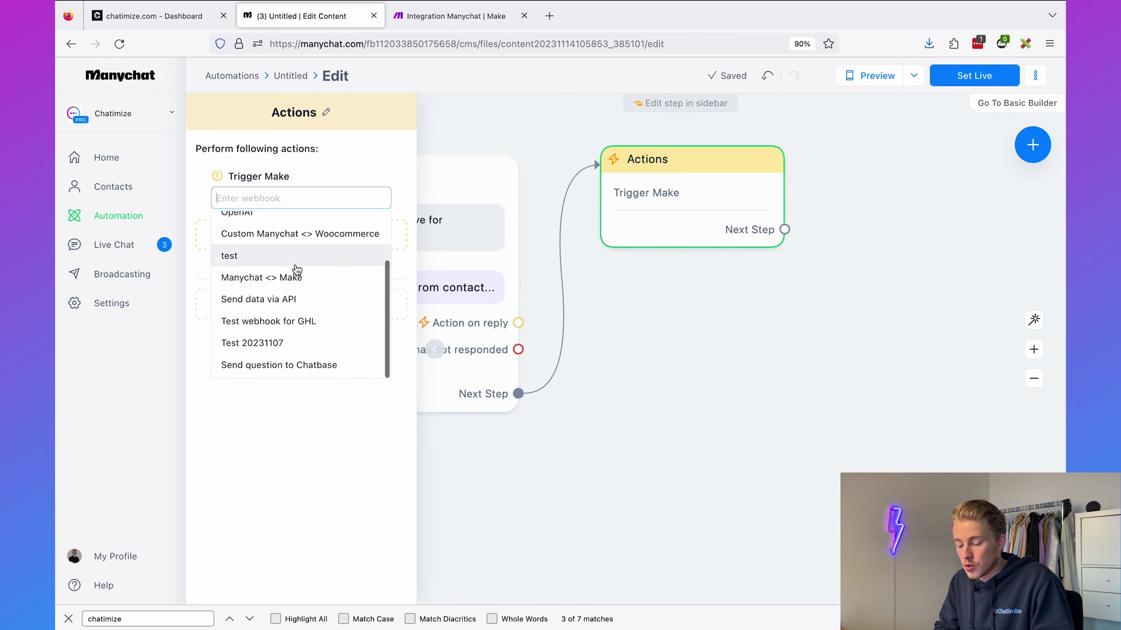
left_click(299, 369)
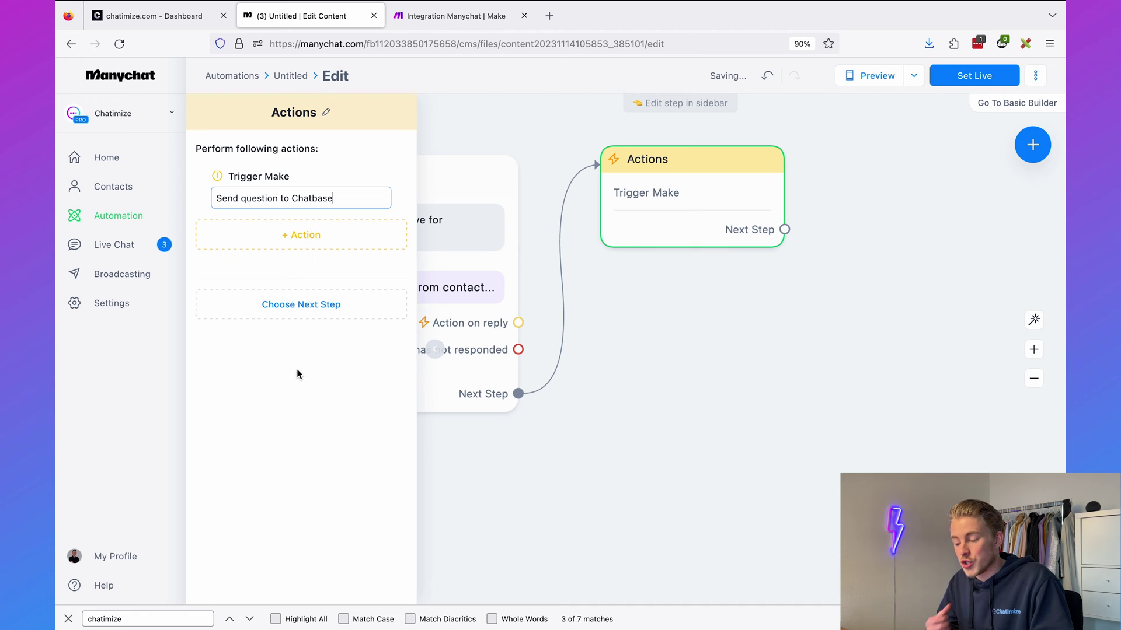
left_click(768, 345)
- Set the automation live and preview it in Facebook Messenger
left_click(970, 78)
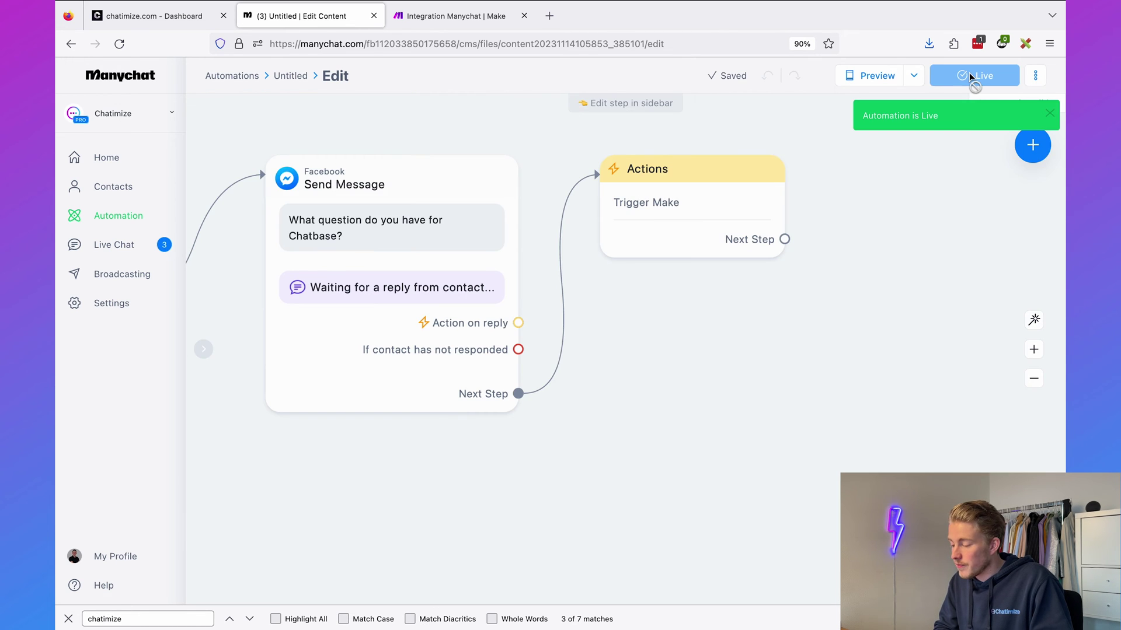
left_click(913, 76)
left_click(859, 207)
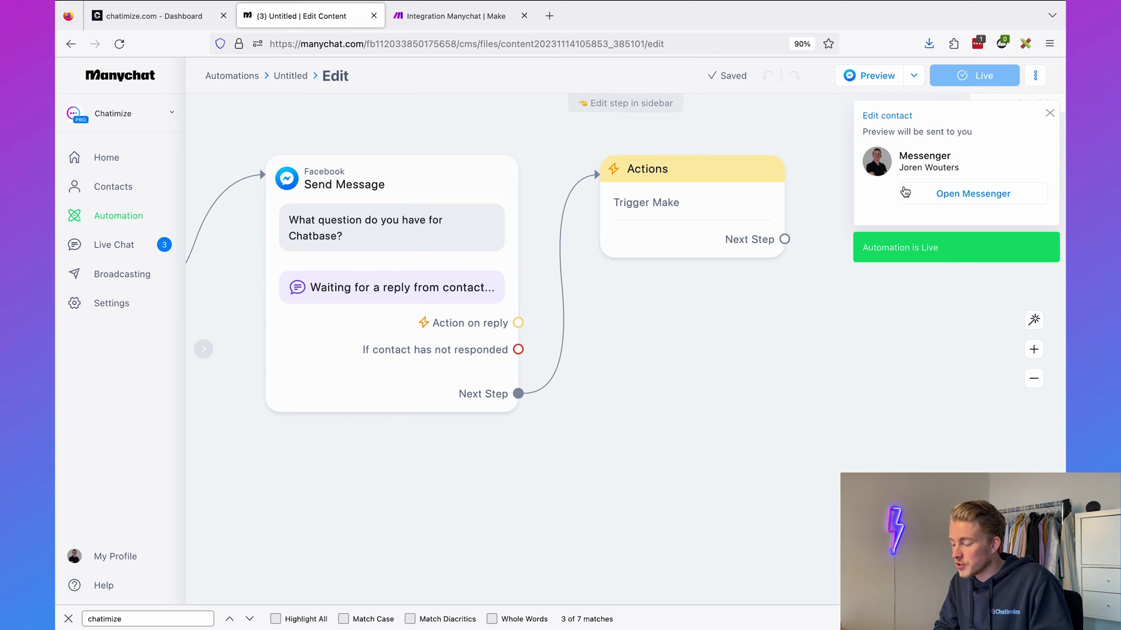
- Confirm the Manychat Watch Incoming Data webhook in Make and run the scenario once
left_click(460, 22)
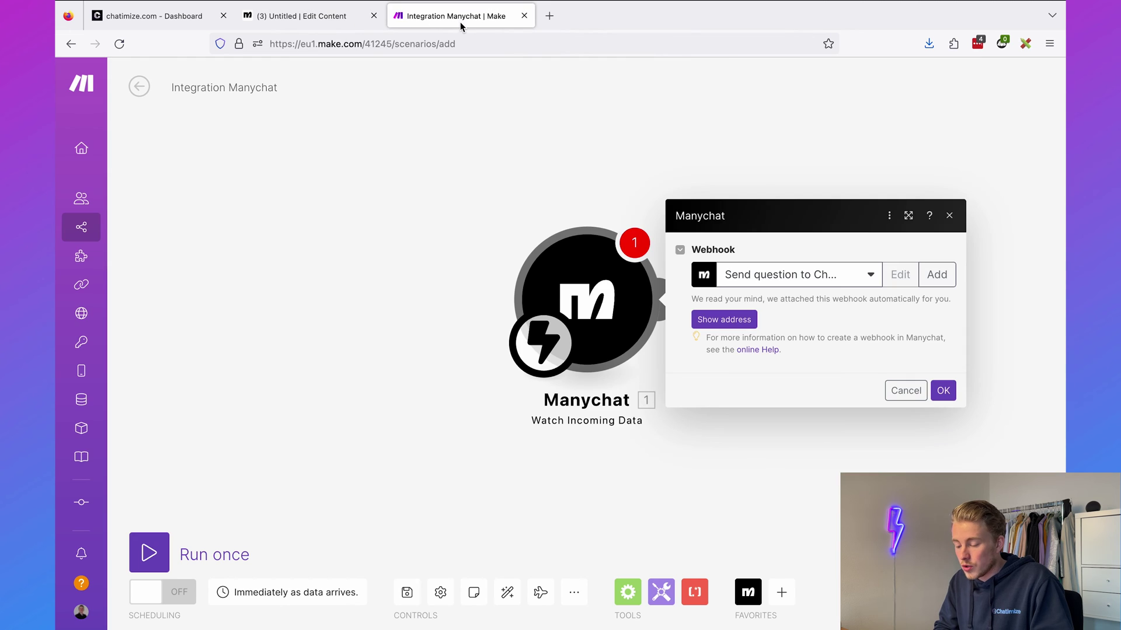
left_click(323, 366)
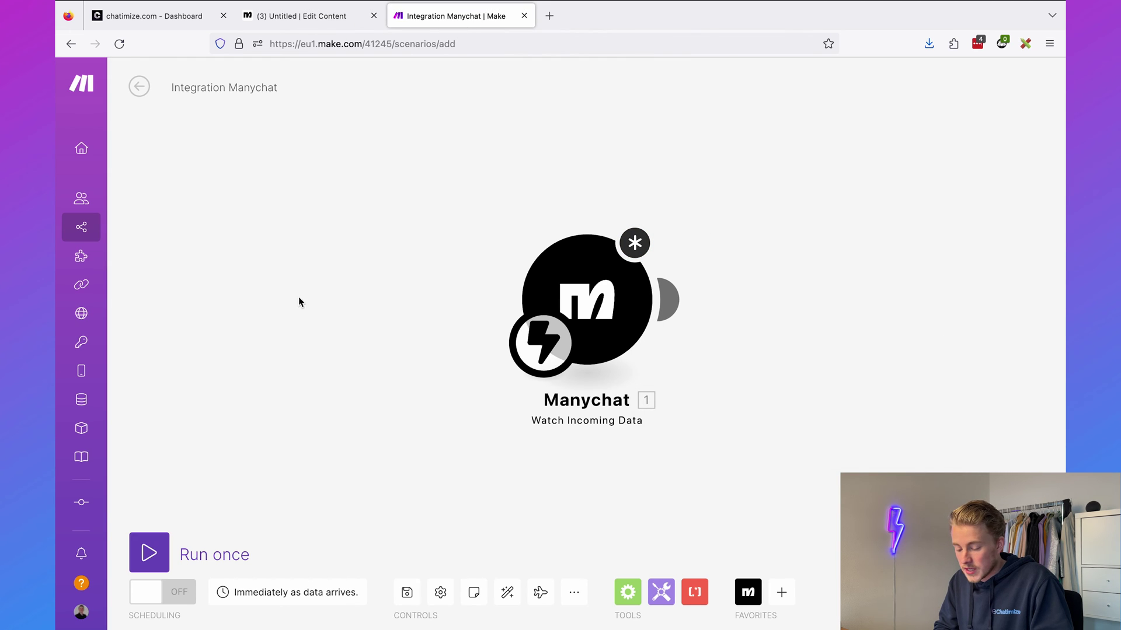
left_click(157, 540)
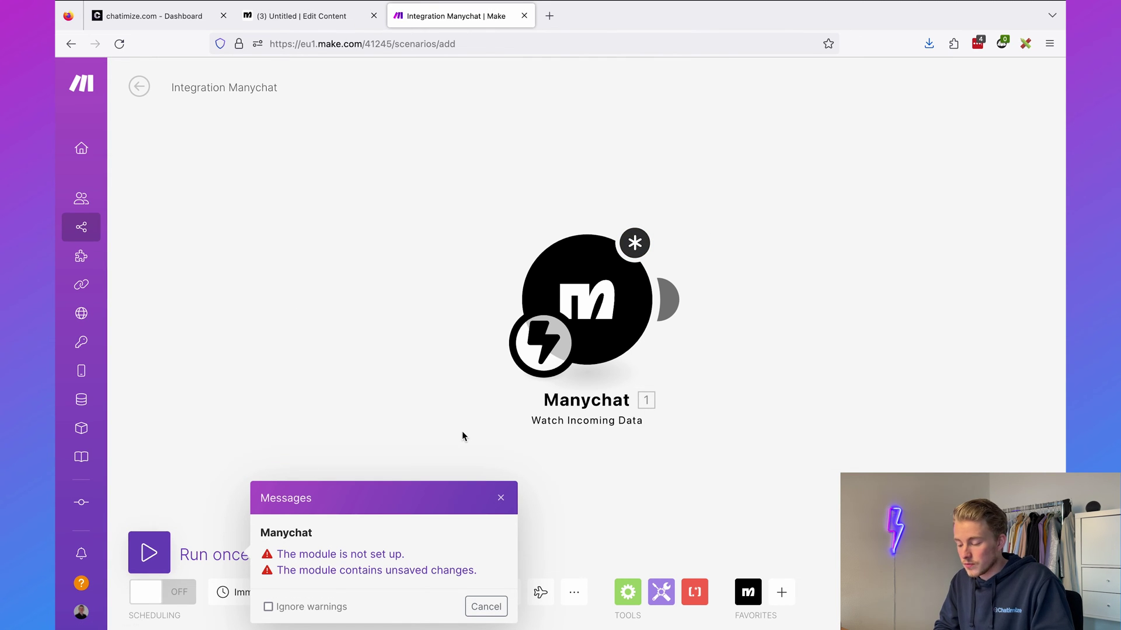
left_click(589, 309)
left_click(943, 389)
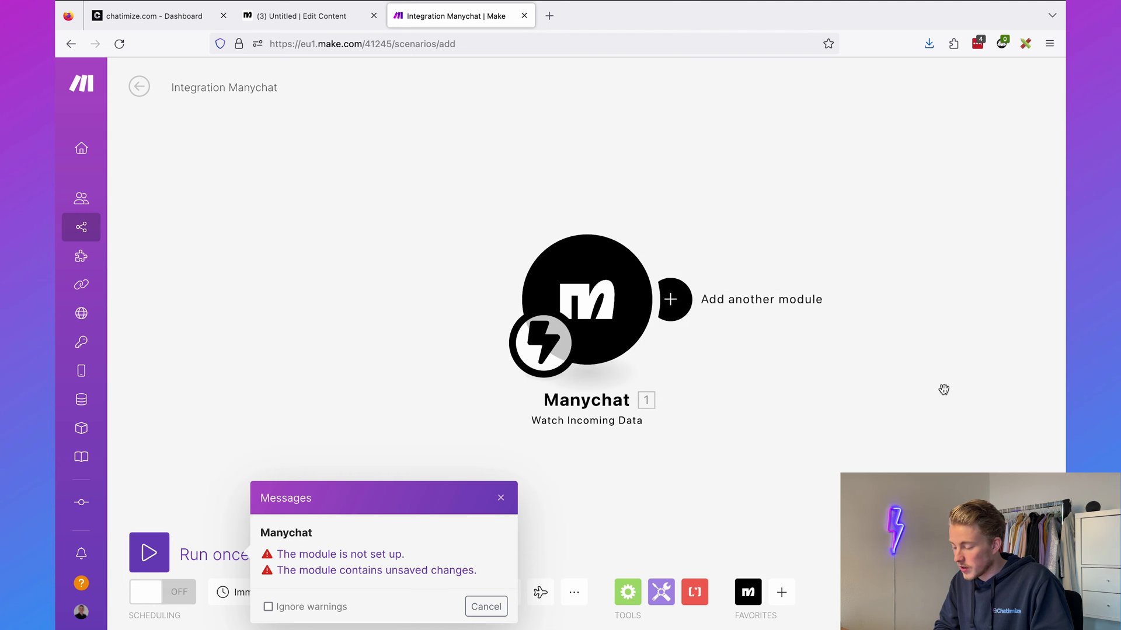
left_click(169, 536)
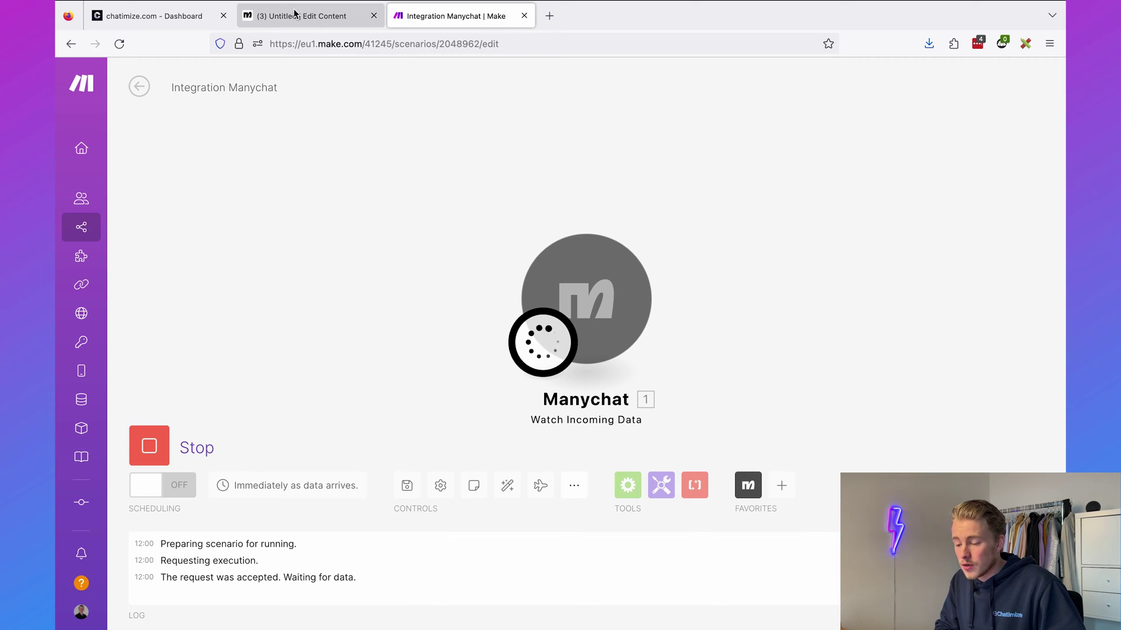
- Send 'What is an Instagram chatbot?' through the Messenger preview, then check the Make scenario
left_click(294, 14)
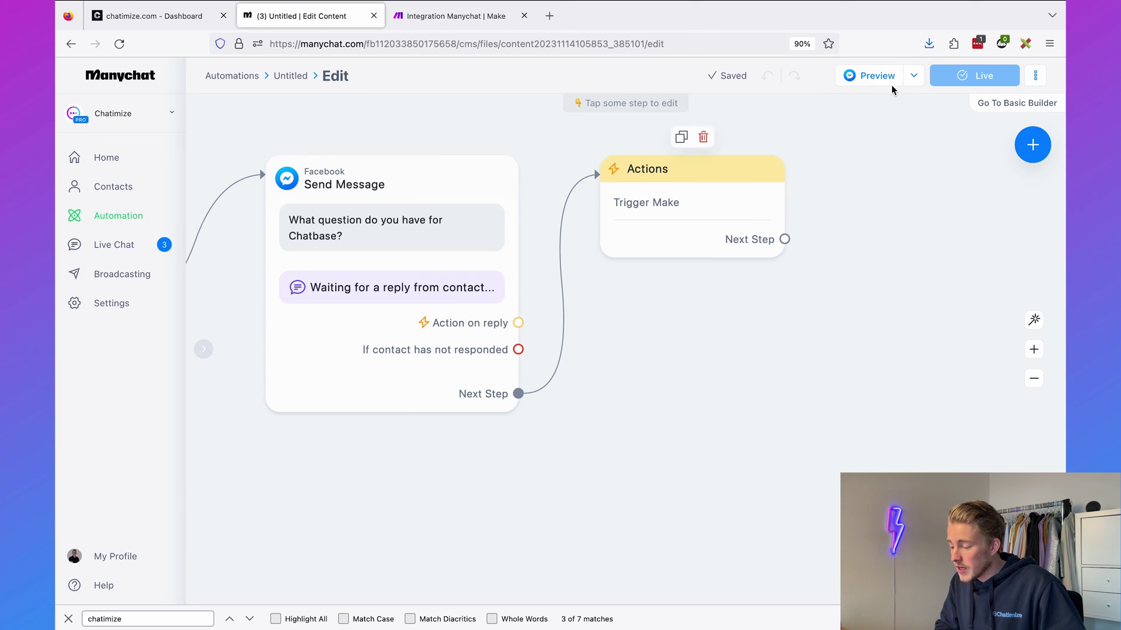
left_click(876, 75)
left_click(927, 198)
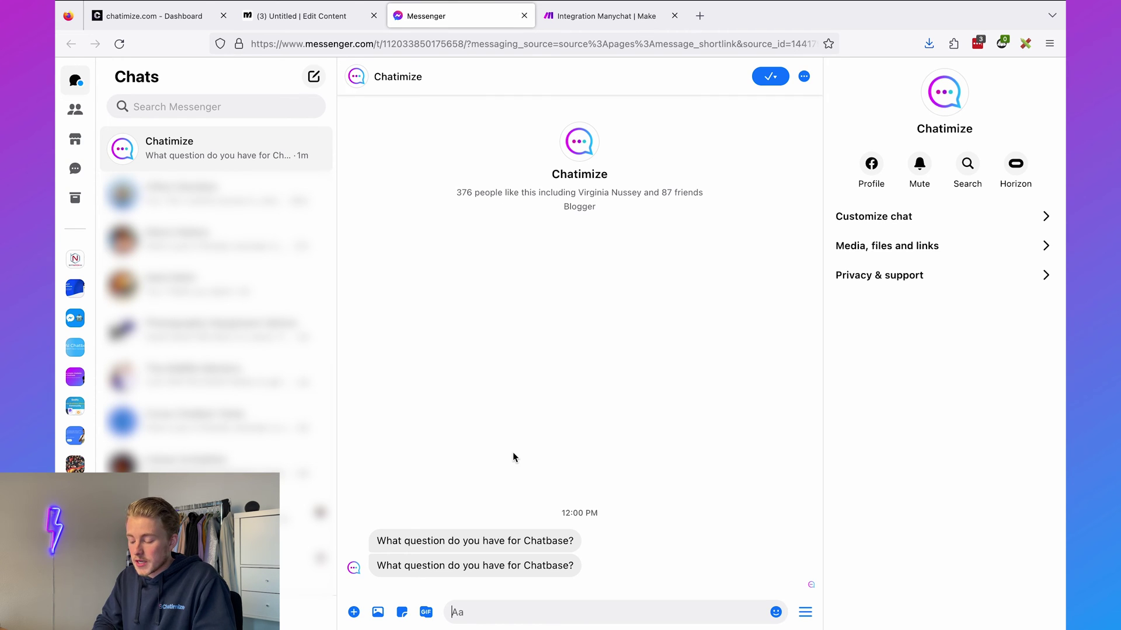
type("What is an ")
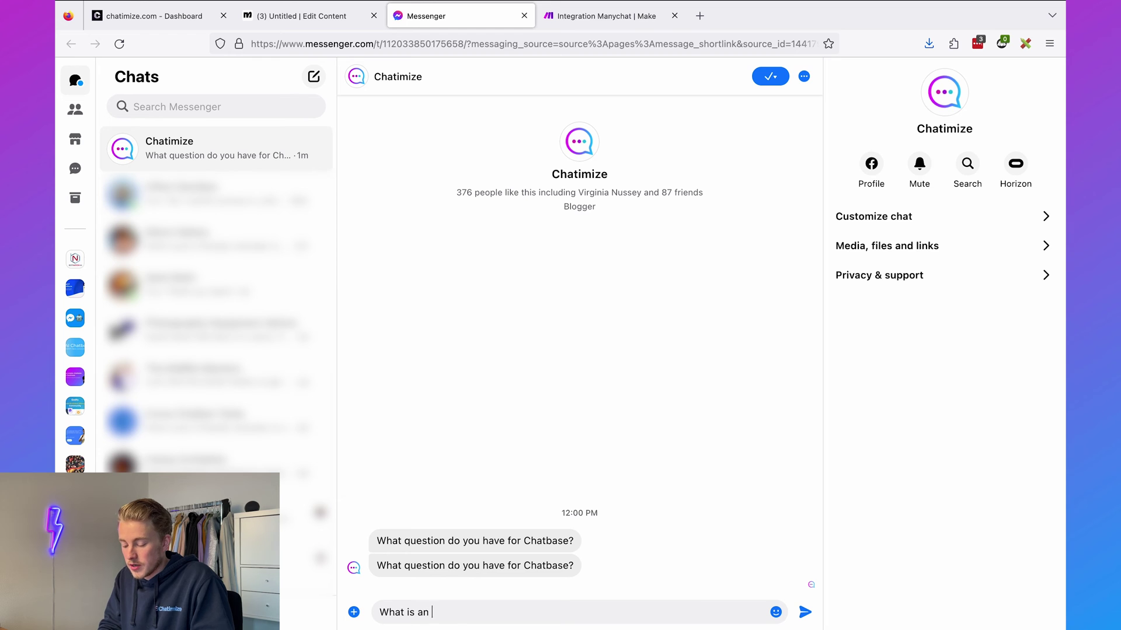
type("Instagram chatbot?")
key("Return")
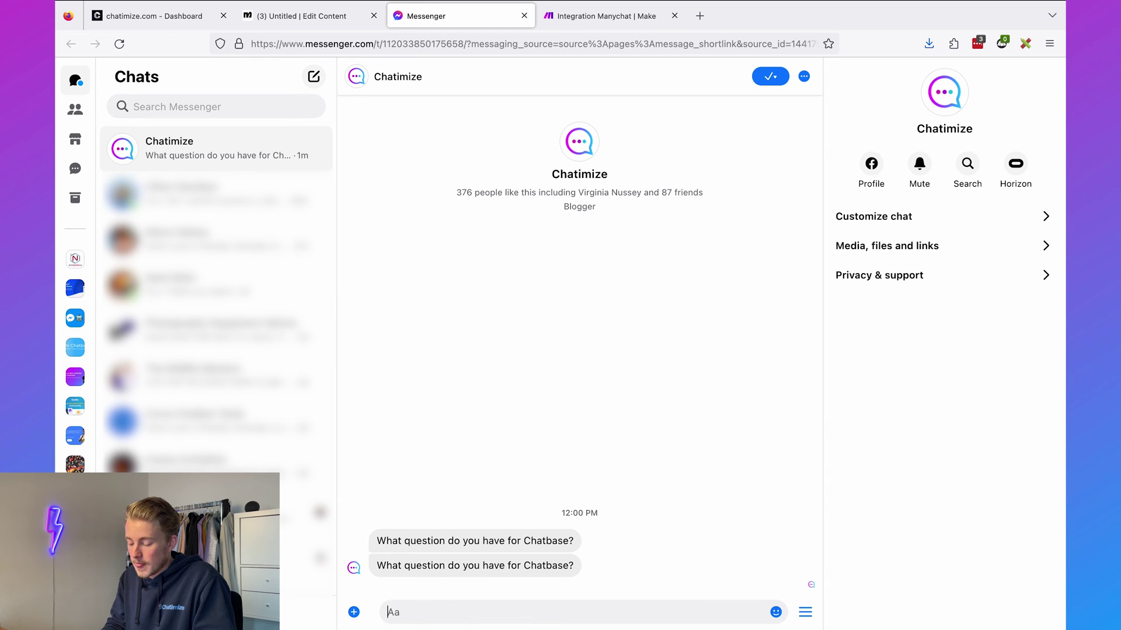
left_click(607, 16)
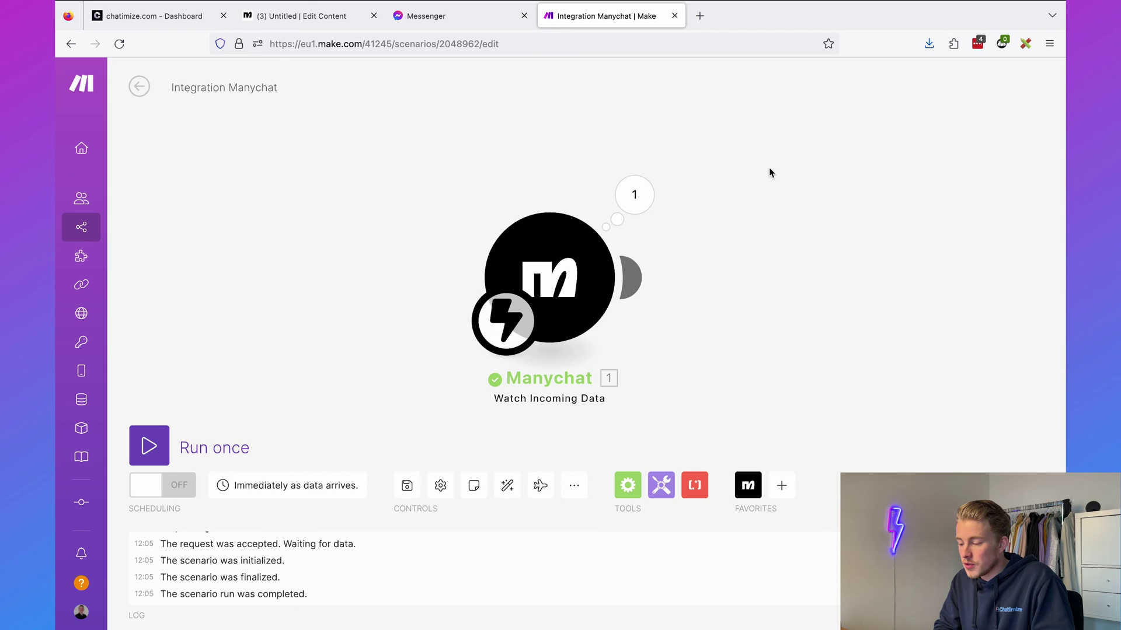
left_click(647, 192)
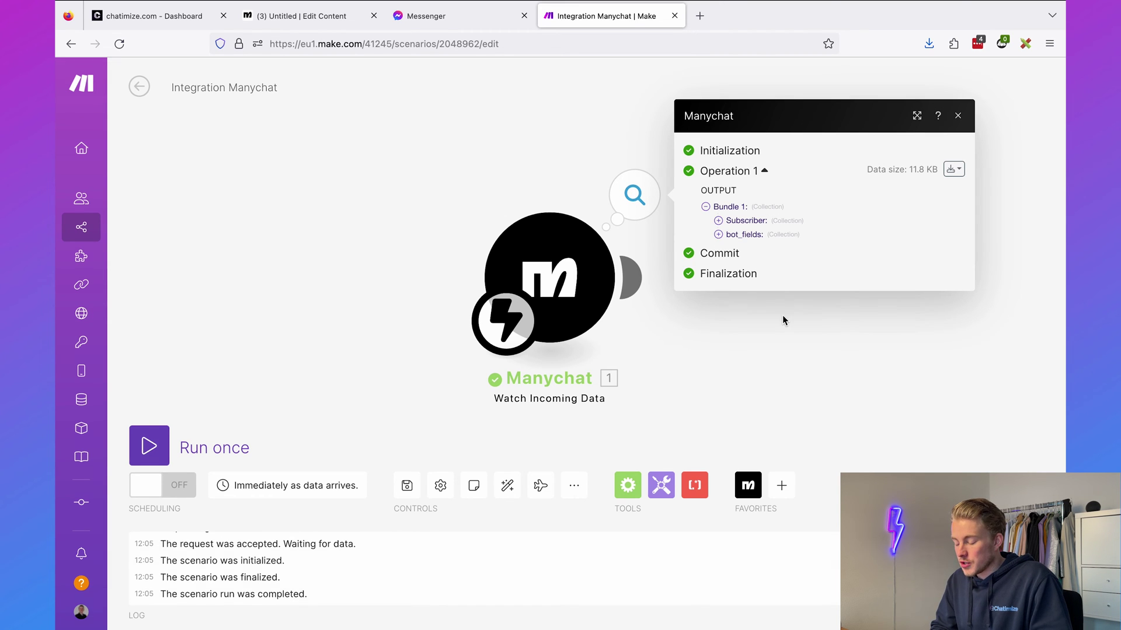
left_click(746, 220)
scroll(794, 350, "down", 5)
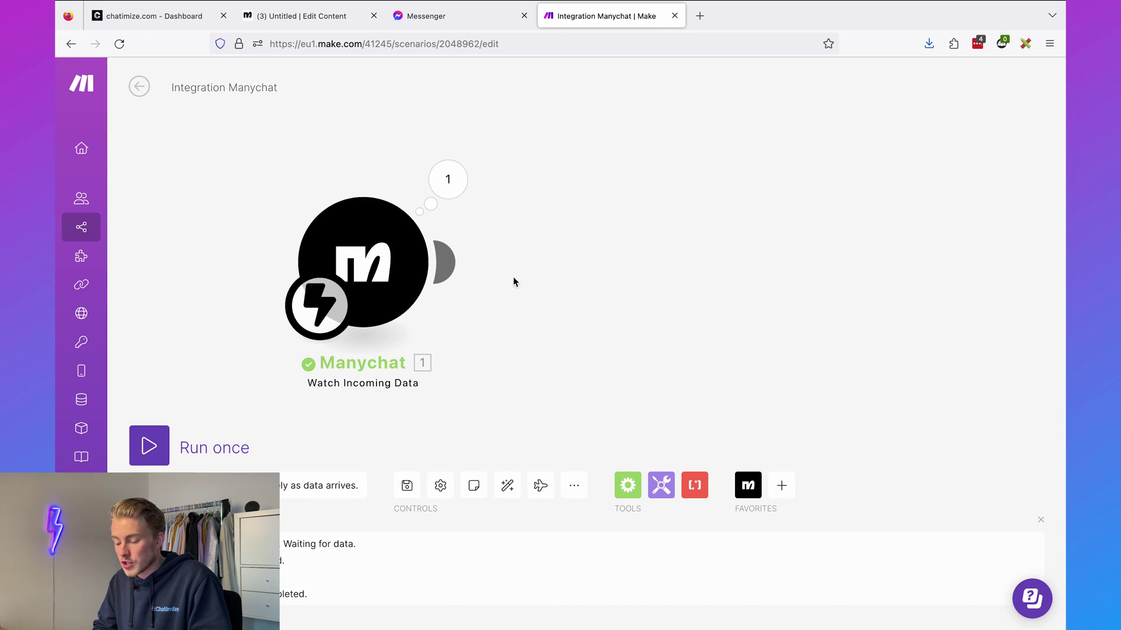
- Add a Chatbase Send a Message module after the Manychat trigger
left_click(449, 265)
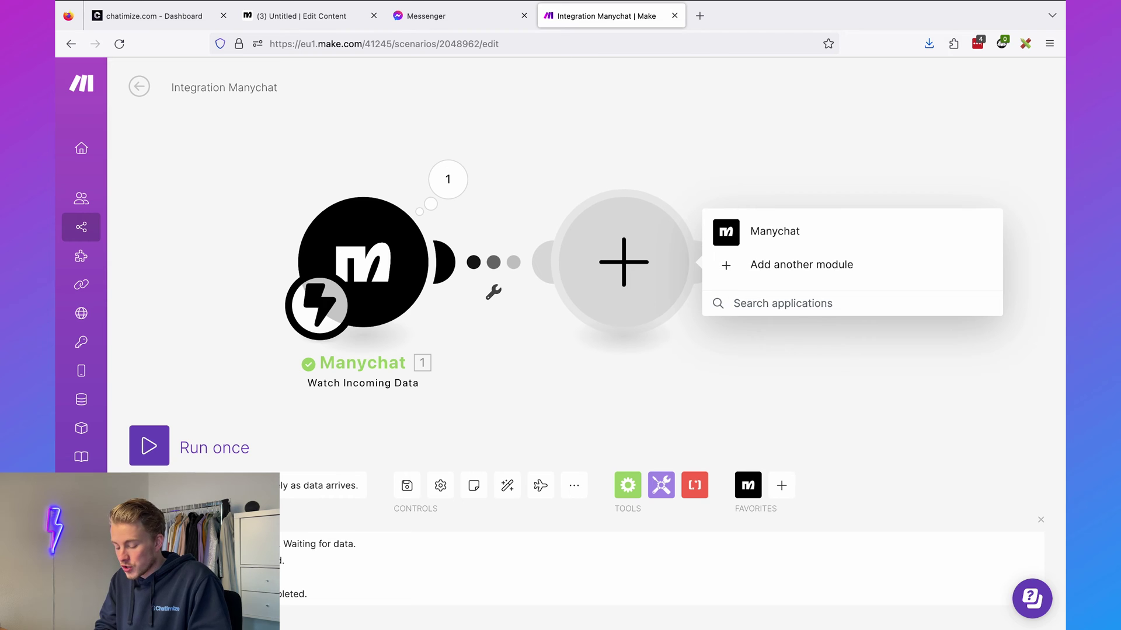
type("chatbase")
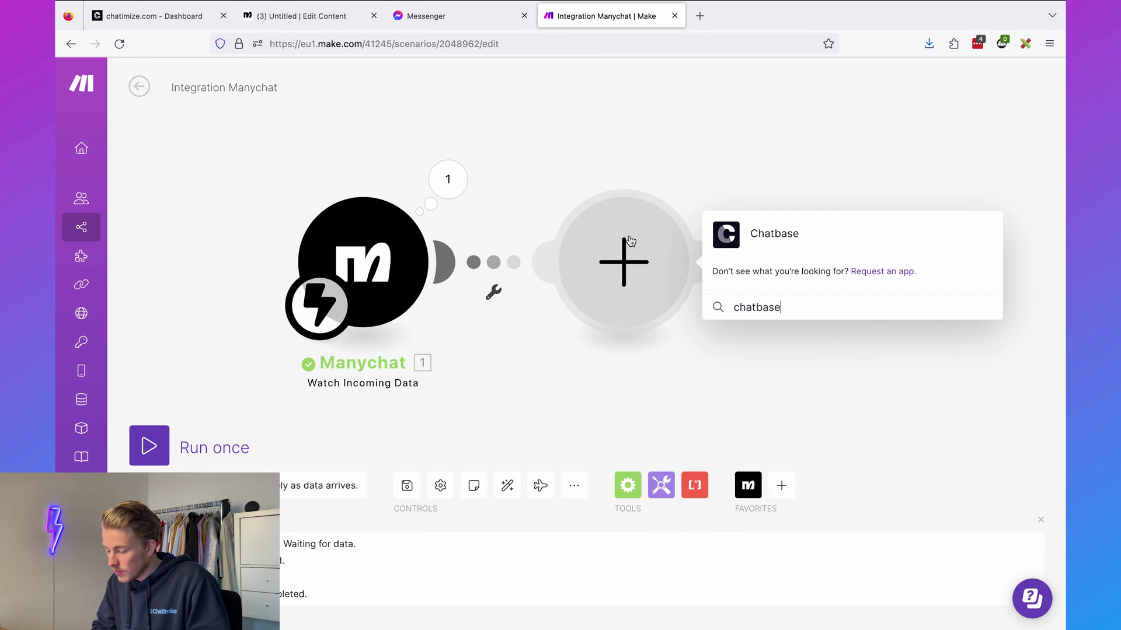
left_click(807, 237)
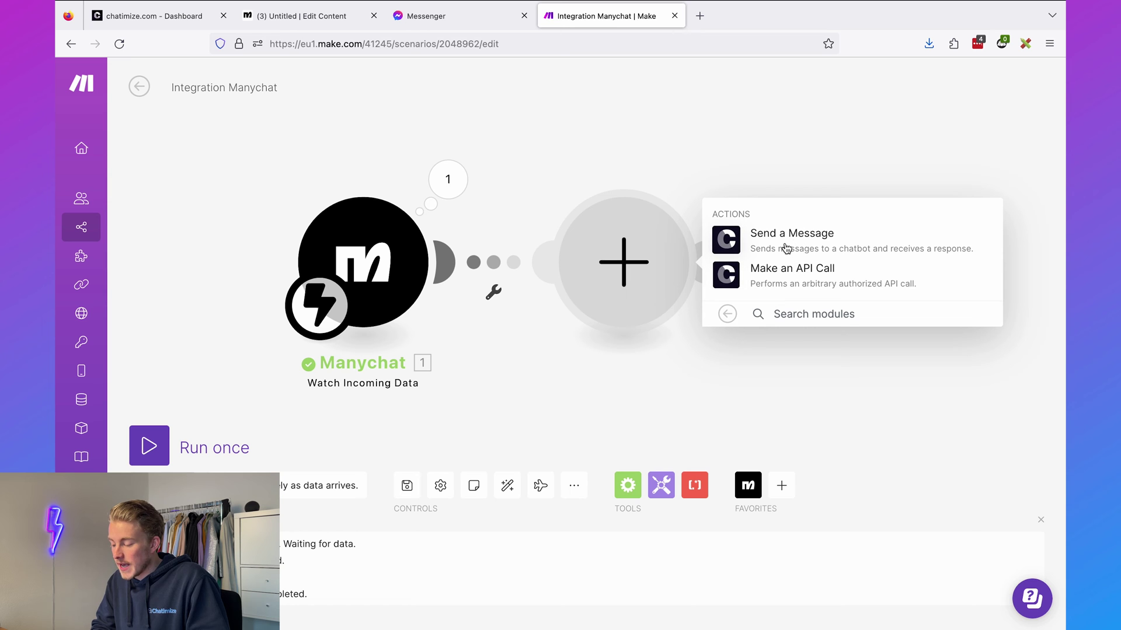
left_click(787, 249)
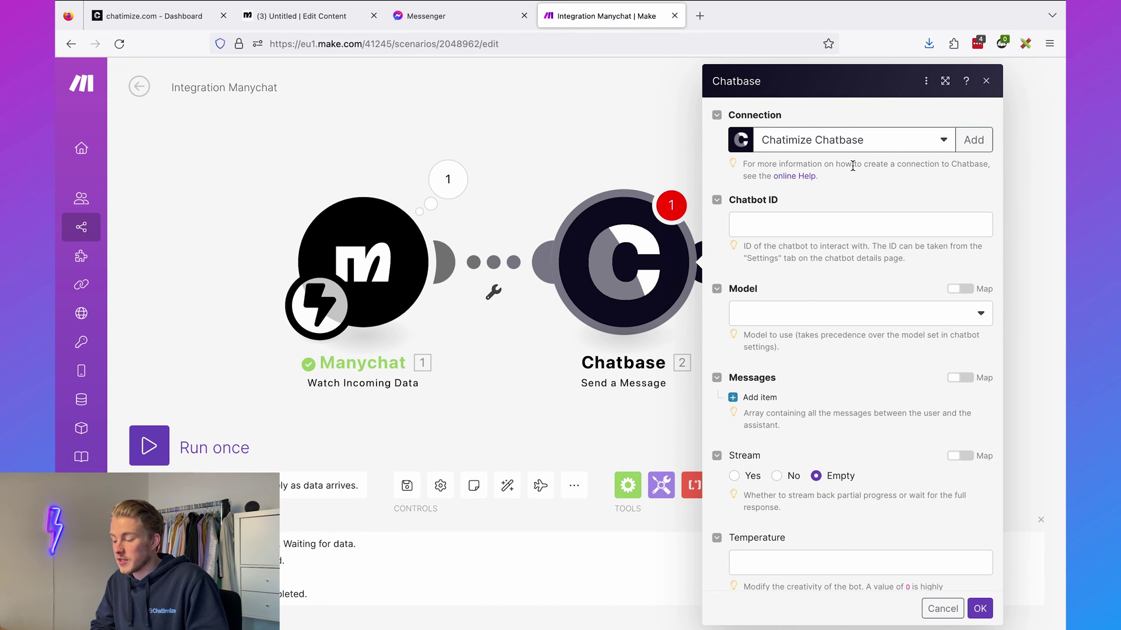
- Create a Chatbase connection named 'Chatimize Chatbase Account', leaving its API Key empty for now
triple_click(853, 165)
left_click(988, 161)
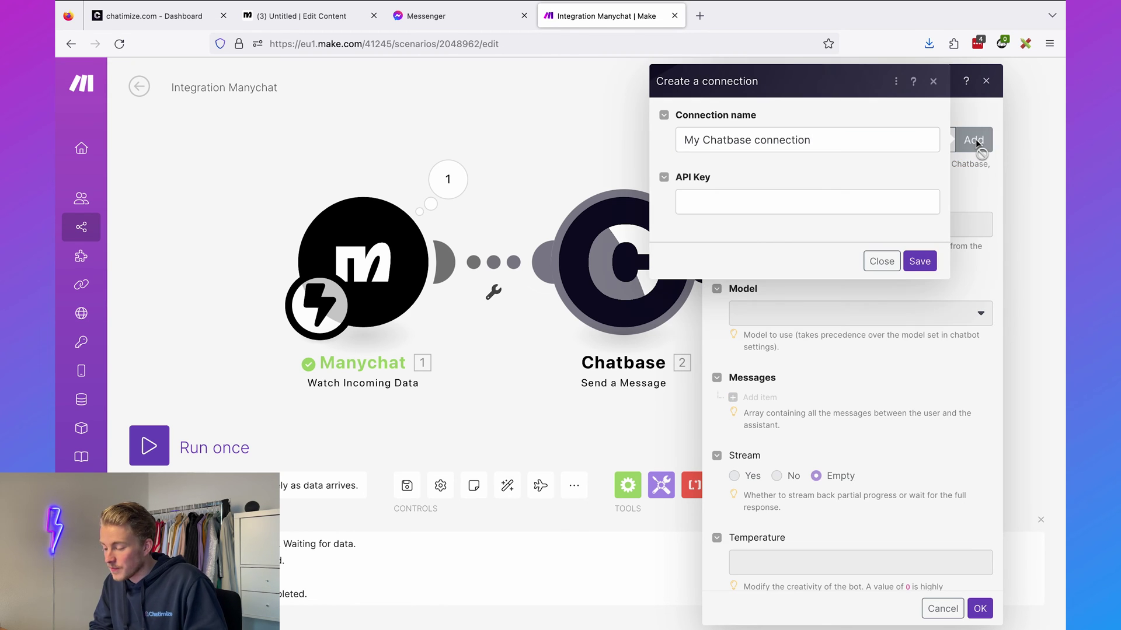
triple_click(780, 139)
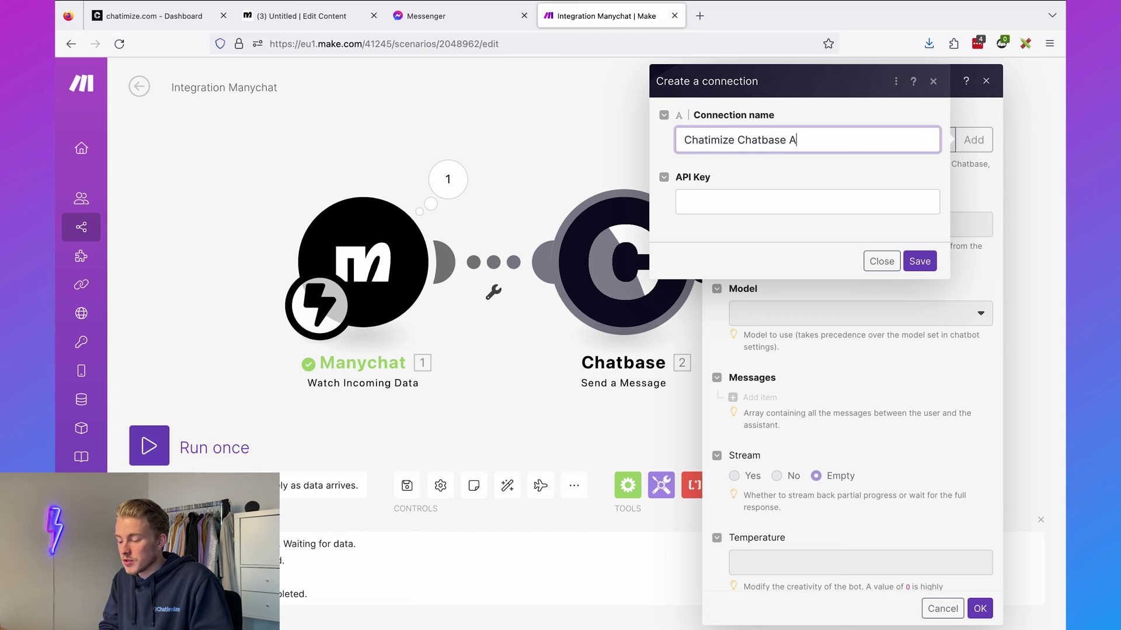
left_click(758, 202)
left_click(762, 262)
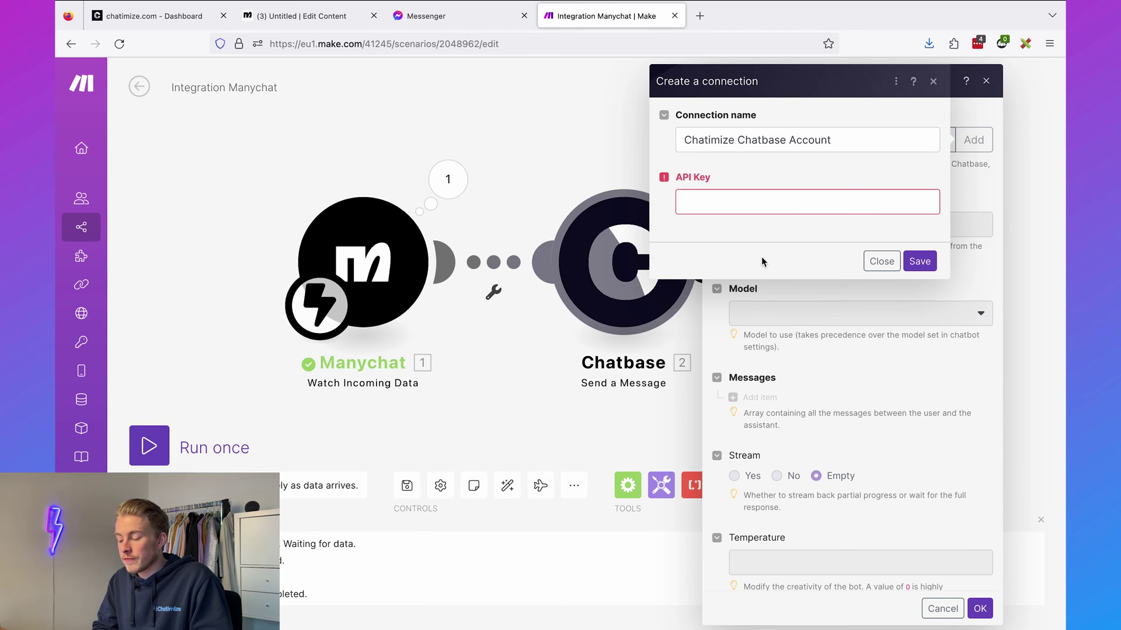
left_click(747, 208)
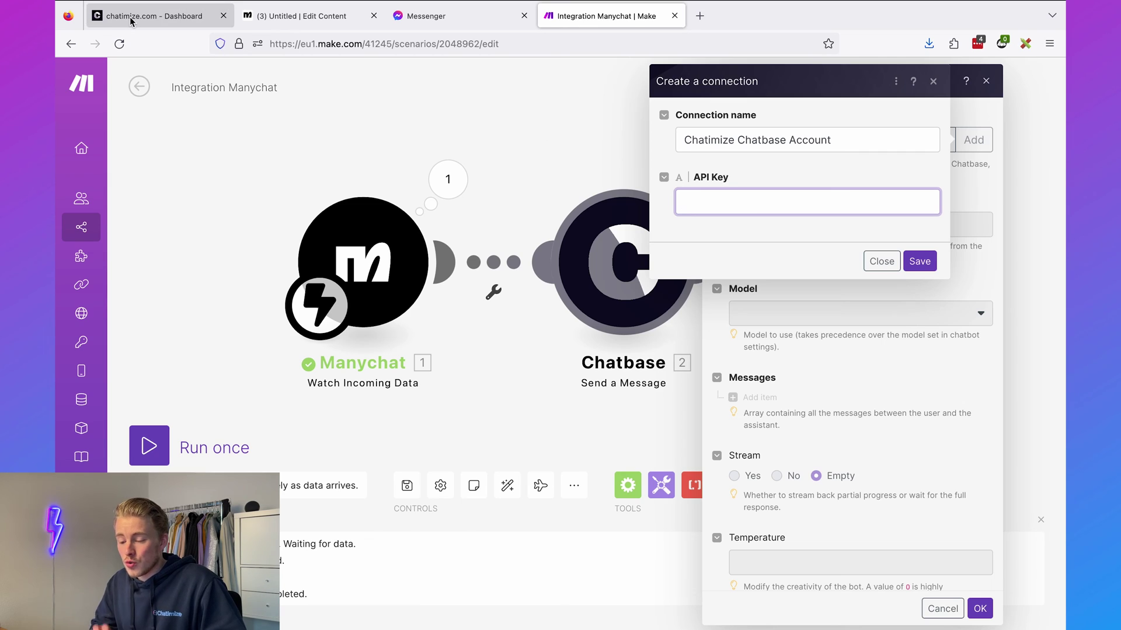
left_click(131, 21)
scroll(509, 204, "up", 5)
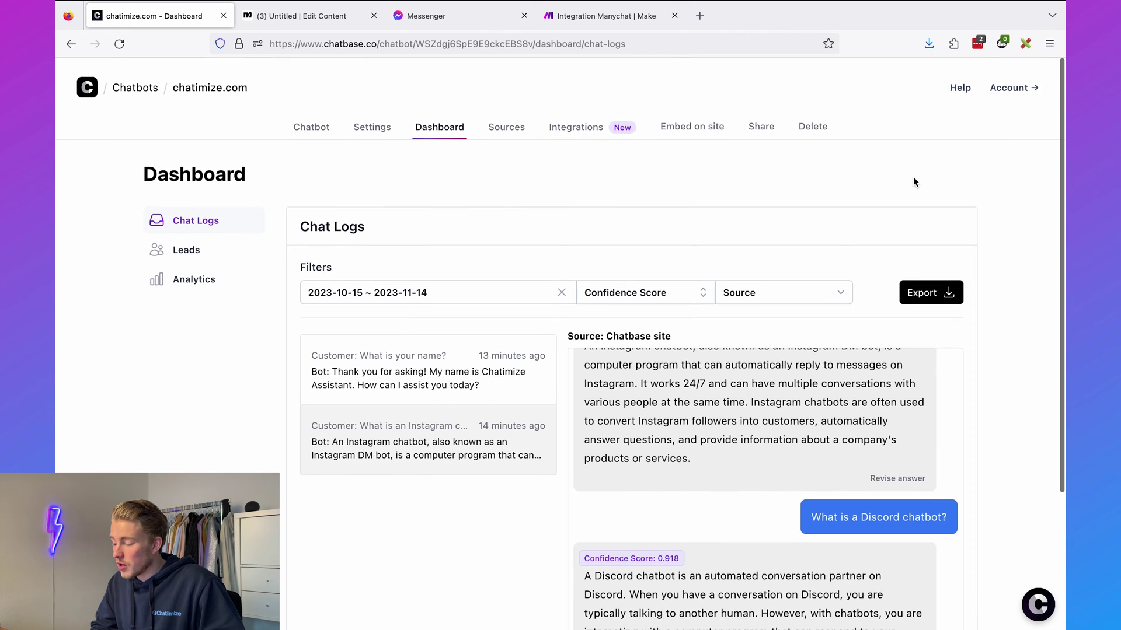
- Generate and copy a new secret API key on the Chatbase account page
left_click(1012, 90)
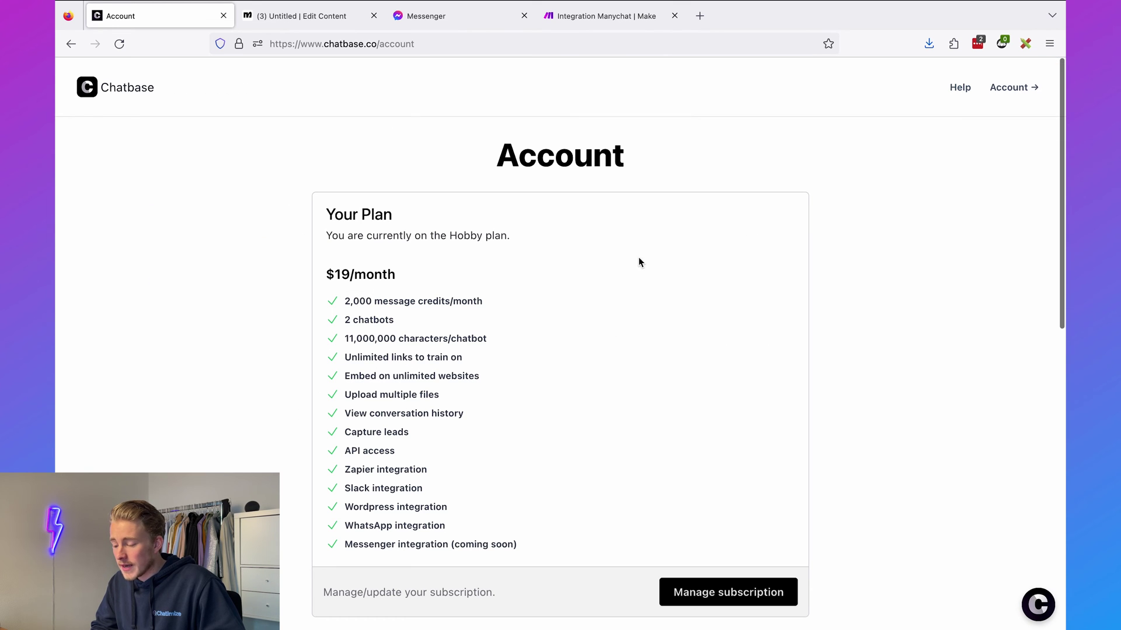
scroll(642, 292, "down", 2)
scroll(508, 306, "up", 2)
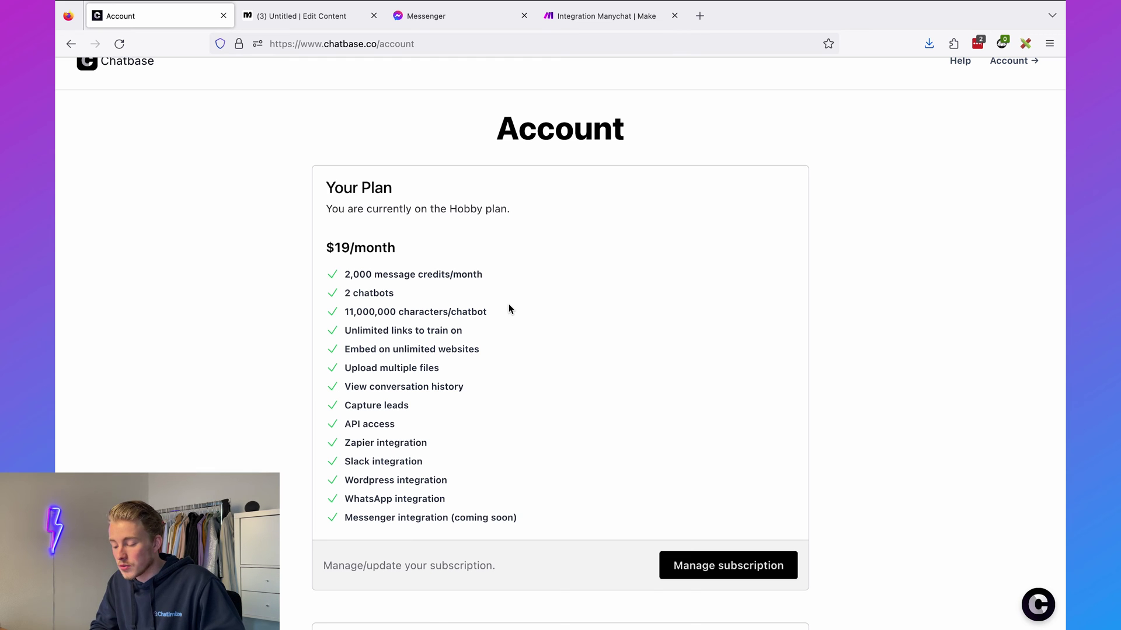
scroll(509, 309, "down", 7)
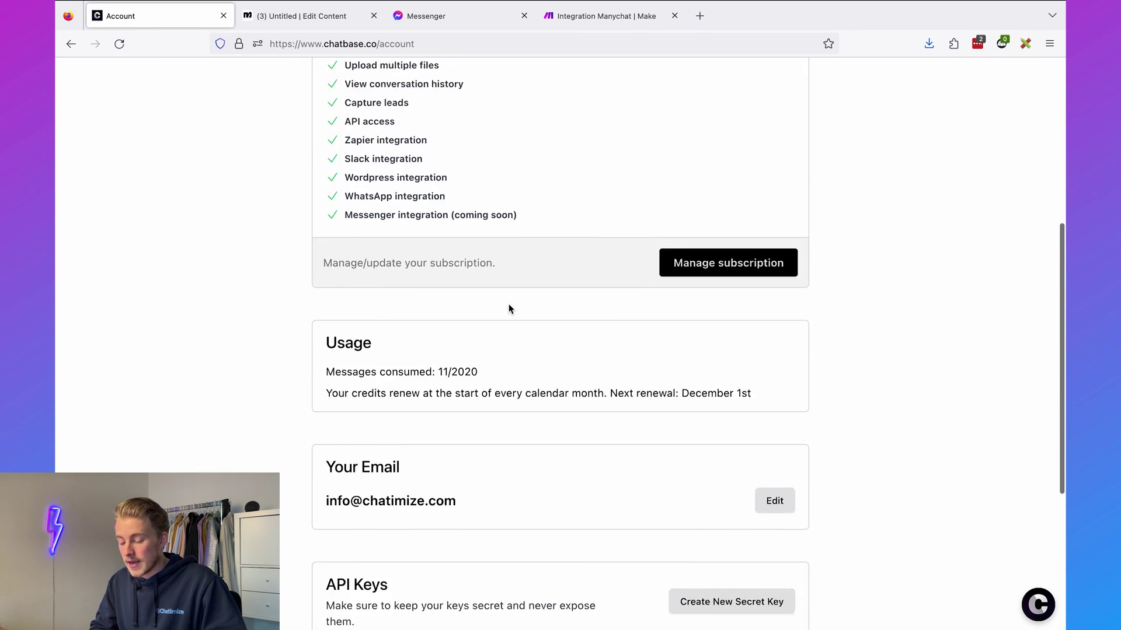
left_click(495, 453)
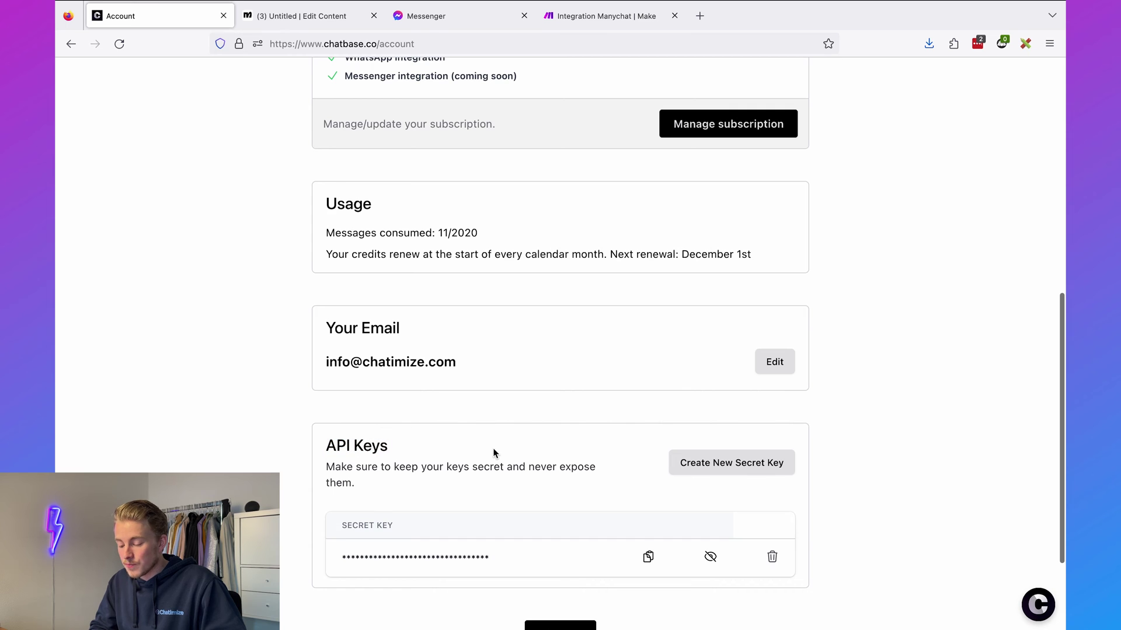
scroll(493, 453, "down", 2)
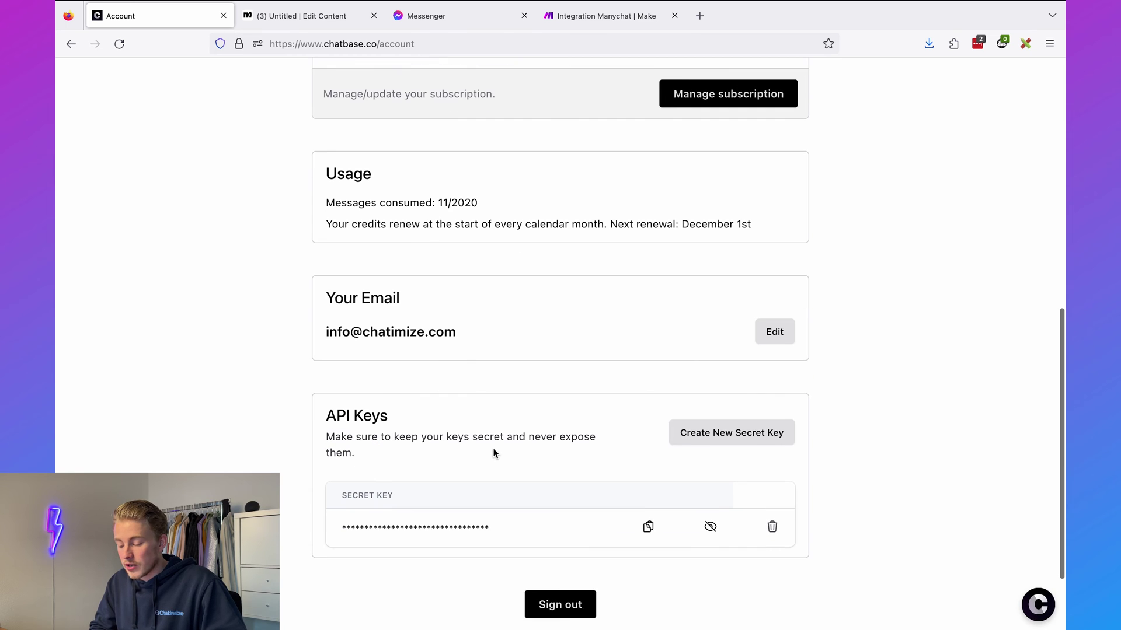
left_click(704, 419)
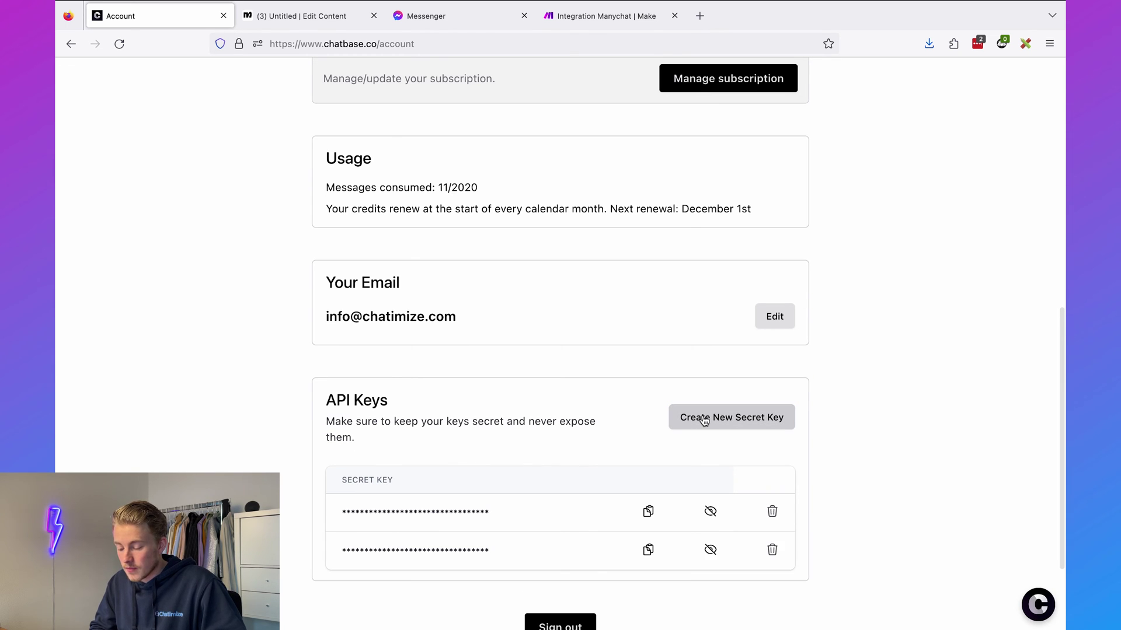
scroll(575, 446, "down", 3)
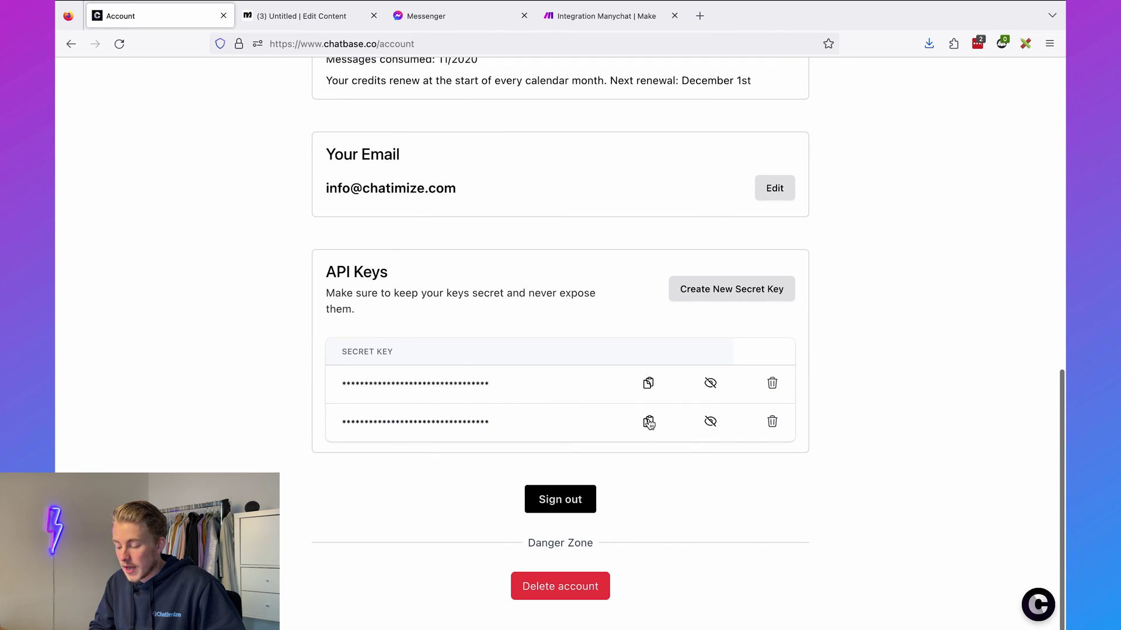
left_click(571, 21)
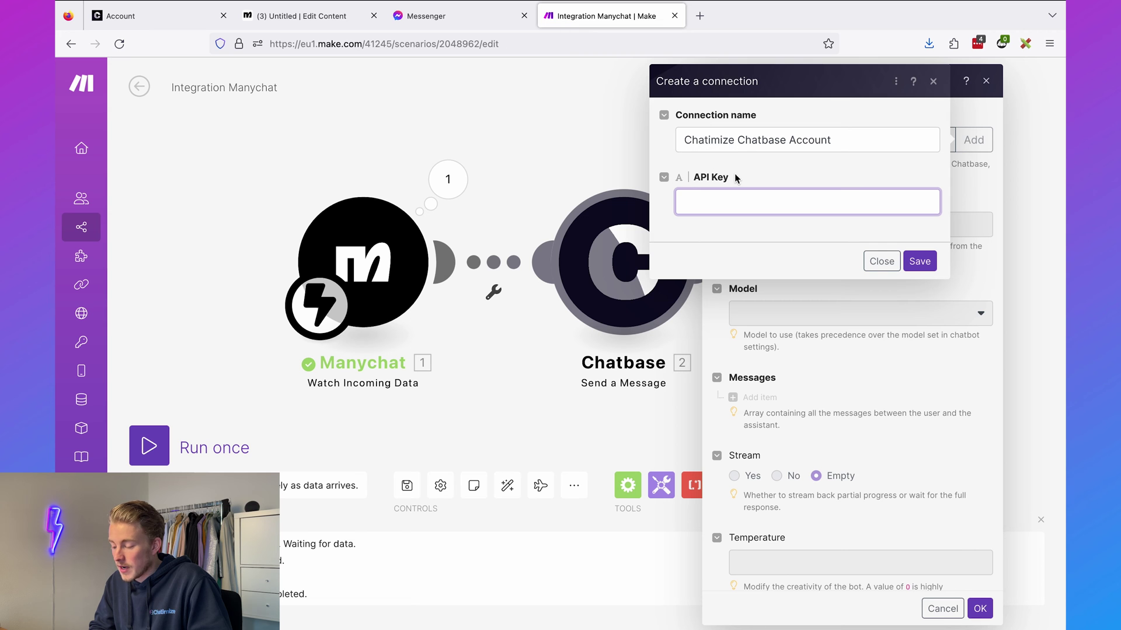
- Paste the API key and save the 'Chatimize Chatbase Account' connection in Make
key("ctrl+v")
left_click(758, 239)
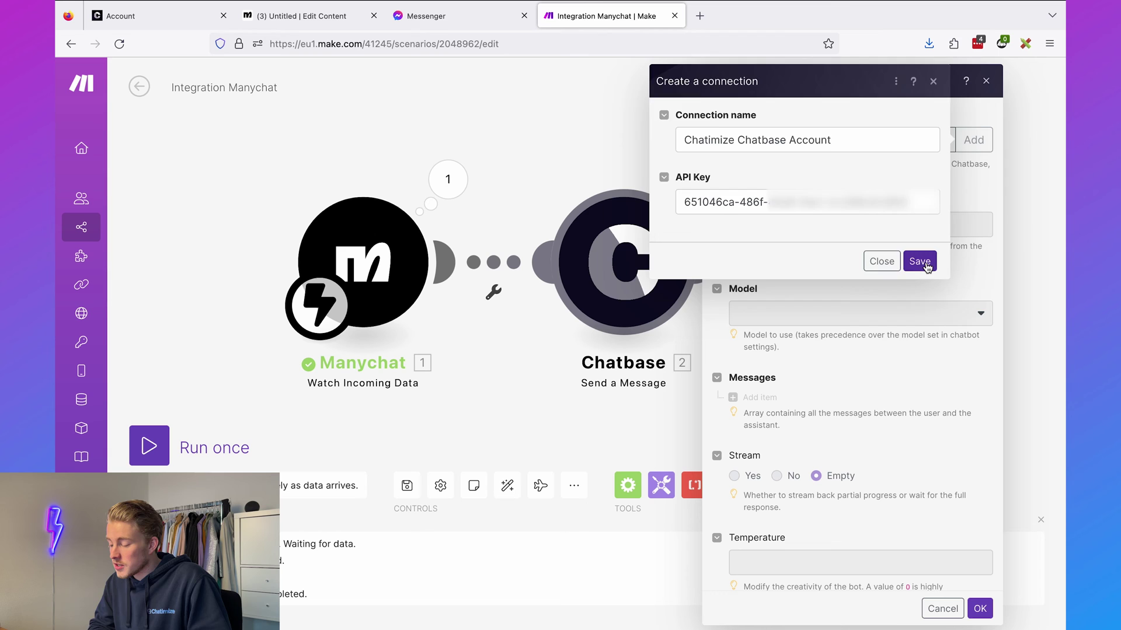
left_click(921, 262)
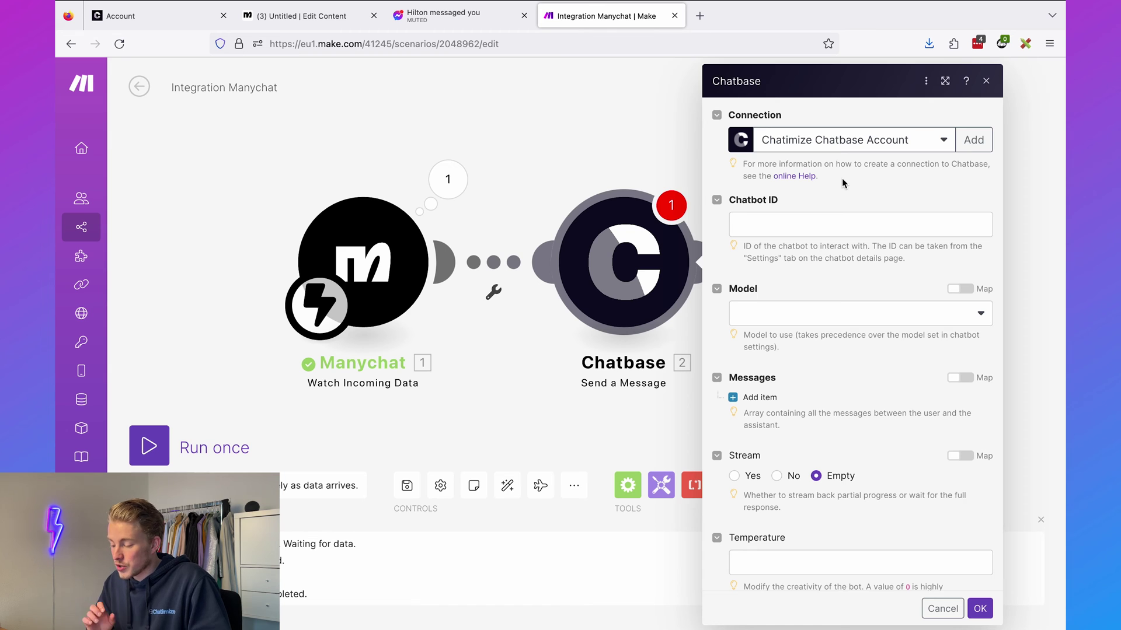
scroll(882, 211, "down", 1)
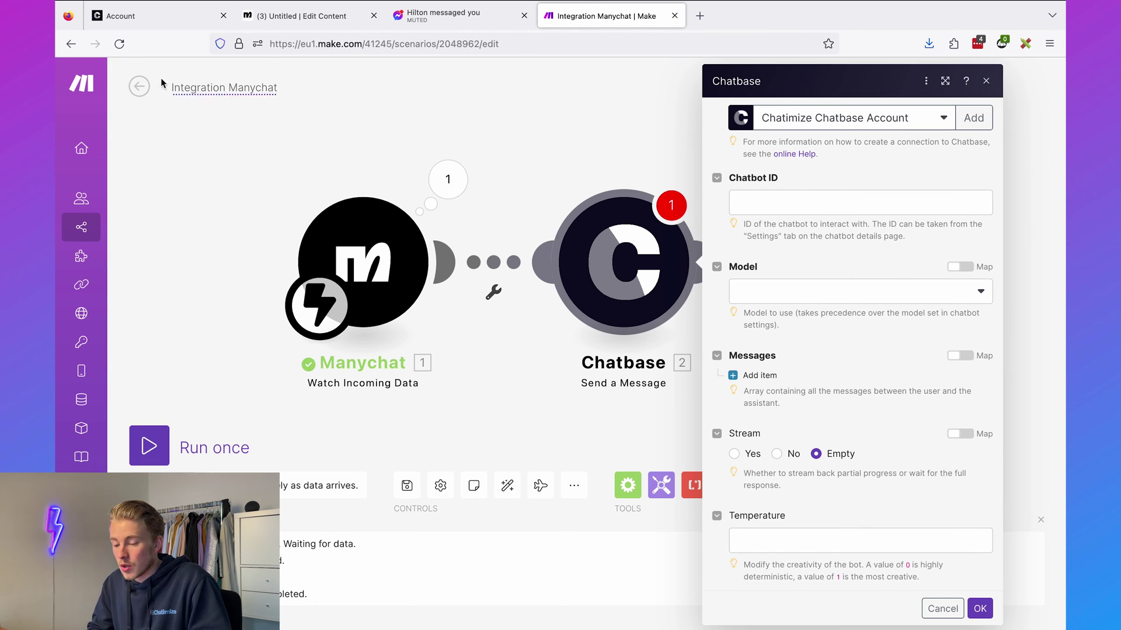
left_click(125, 17)
- Open the chatimize.com chatbot's General settings in Chatbase and copy its Chatbot ID
scroll(726, 218, "up", 10)
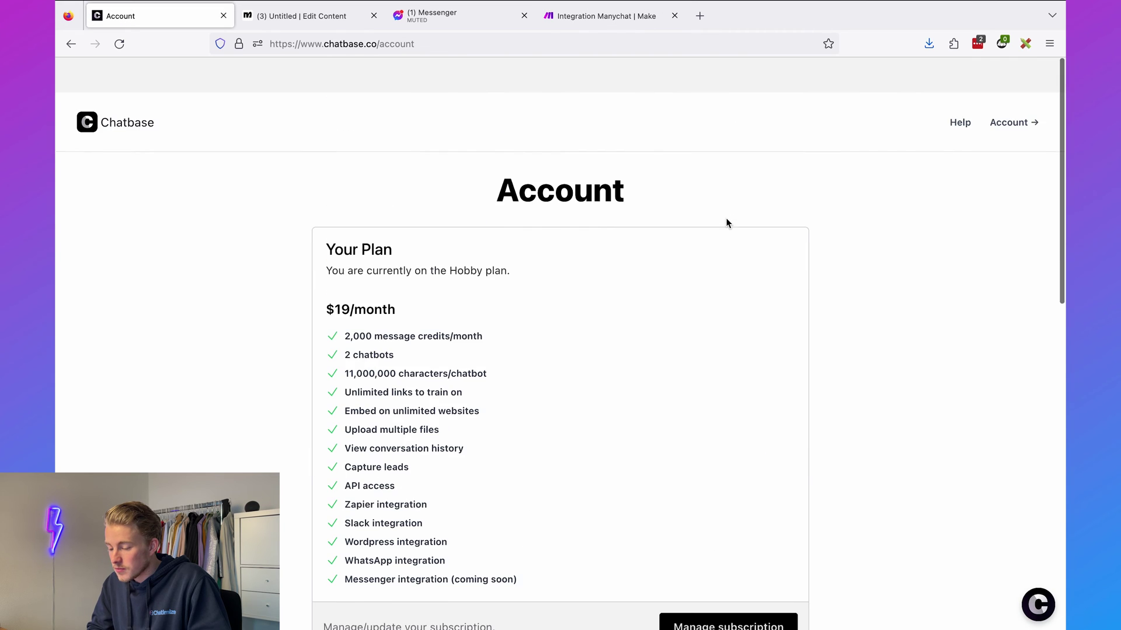
left_click(92, 94)
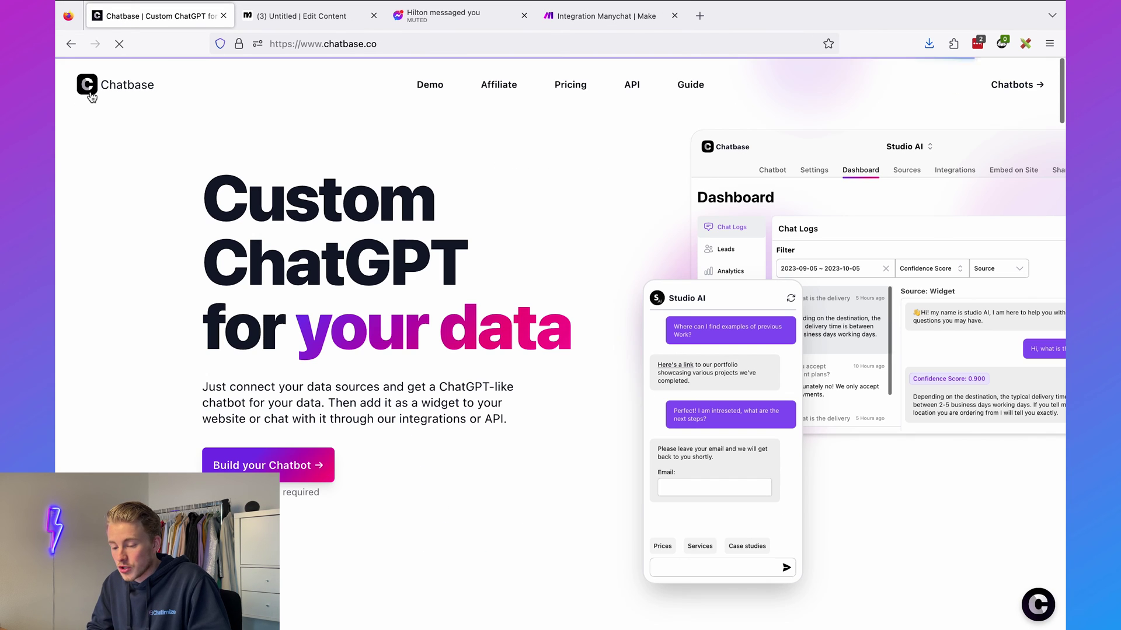
left_click(1011, 88)
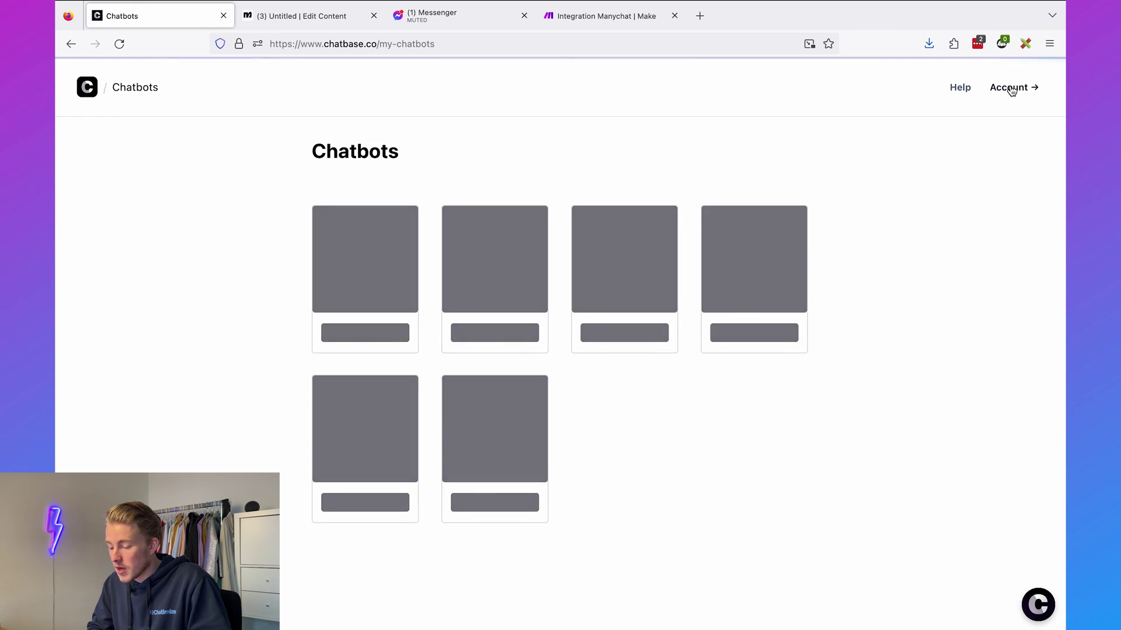
left_click(366, 269)
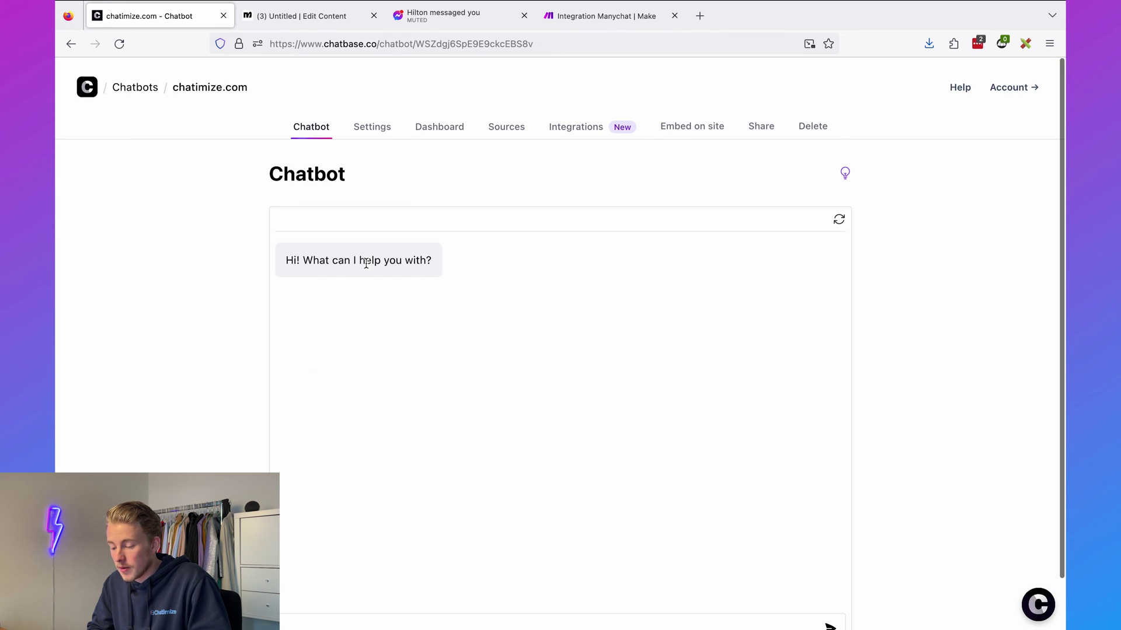
left_click(383, 128)
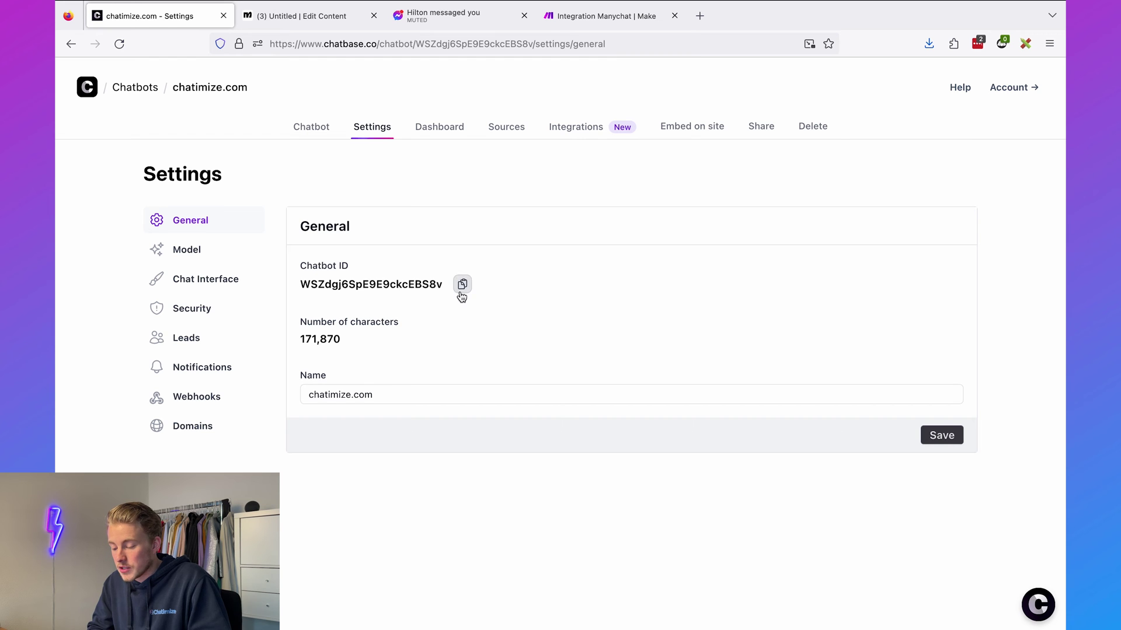
- Paste the Chatbot ID into the Chatbase module and choose GPT-3.5 Turbo as the model
left_click(629, 16)
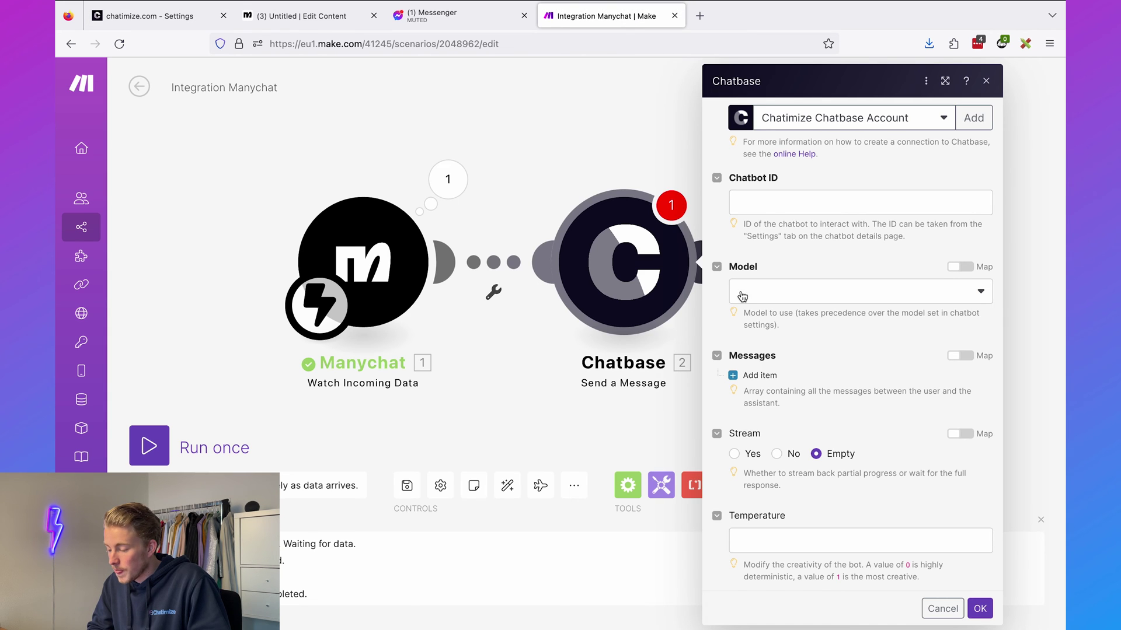
left_click(776, 201)
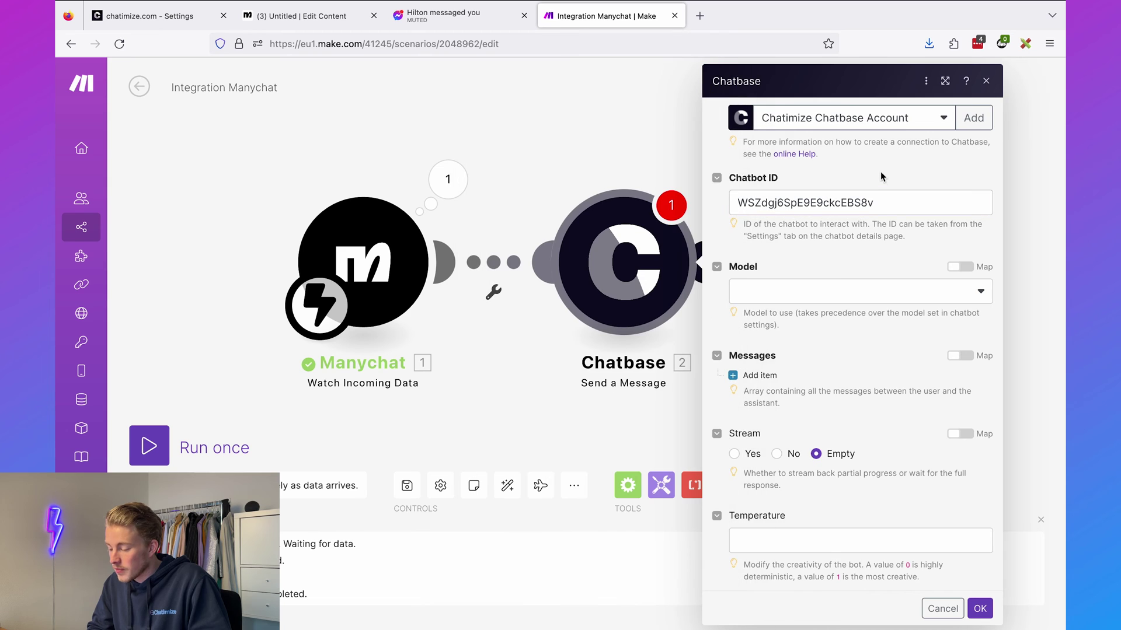
scroll(881, 171, "down", 2)
scroll(828, 206, "up", 2)
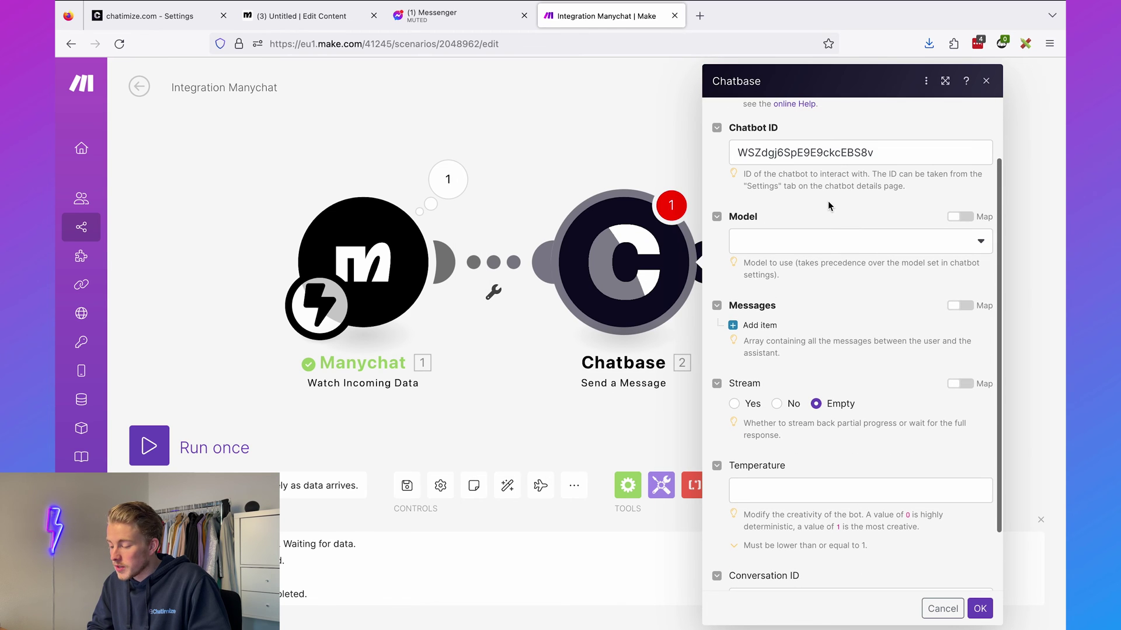
left_click(828, 250)
left_click(824, 267)
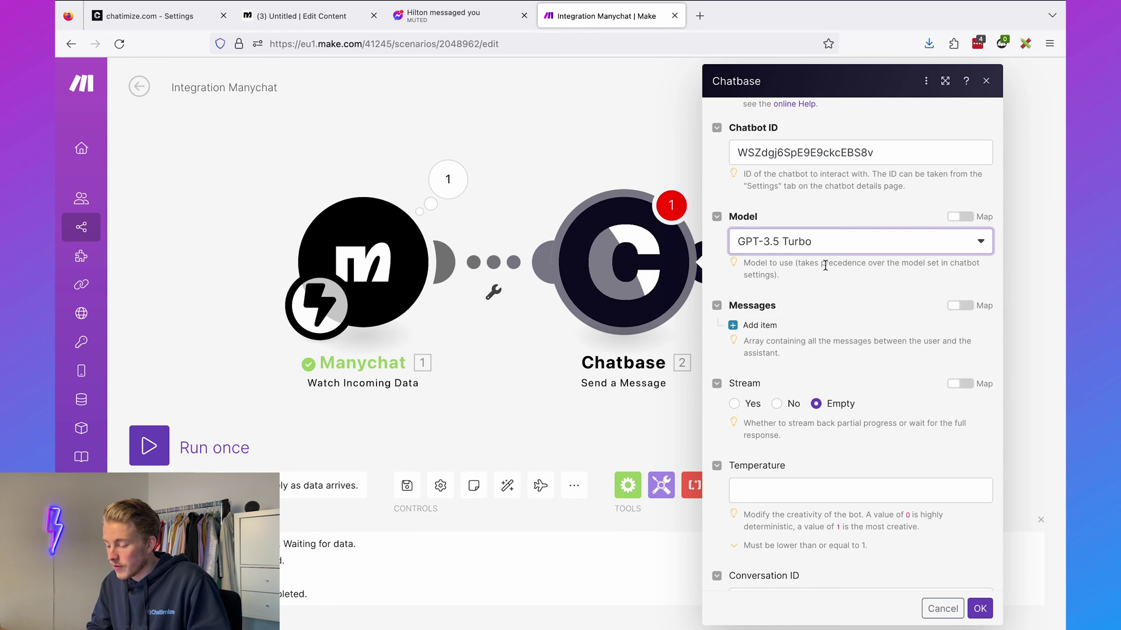
- Add a message whose content is mapped from Manychat's Chatbase – Question field
scroll(820, 188, "down", 2)
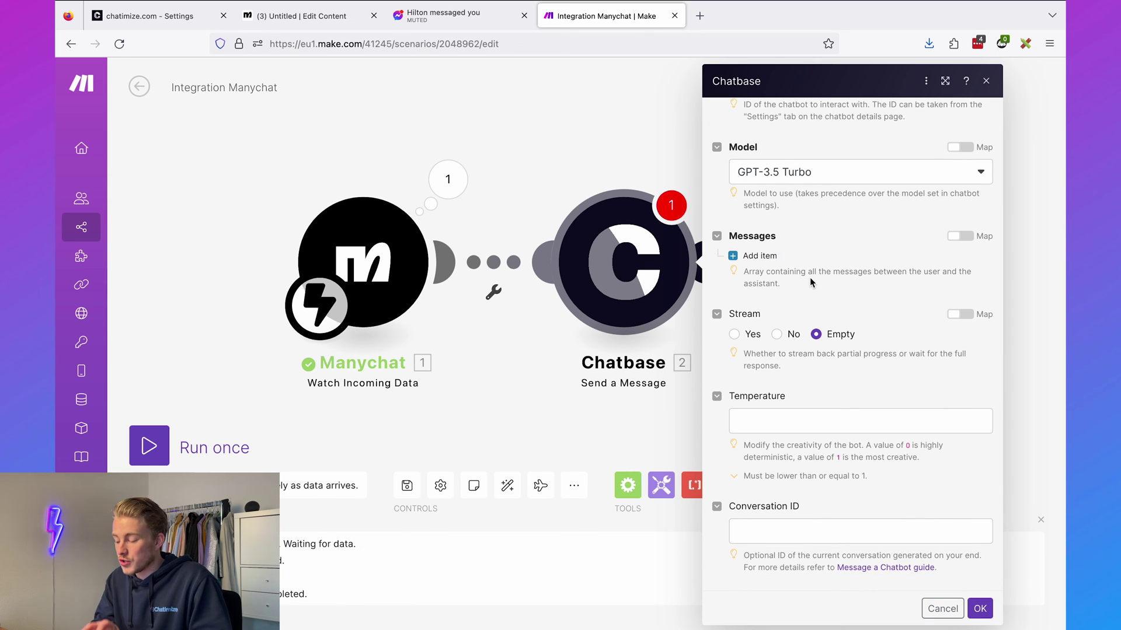
left_click(759, 256)
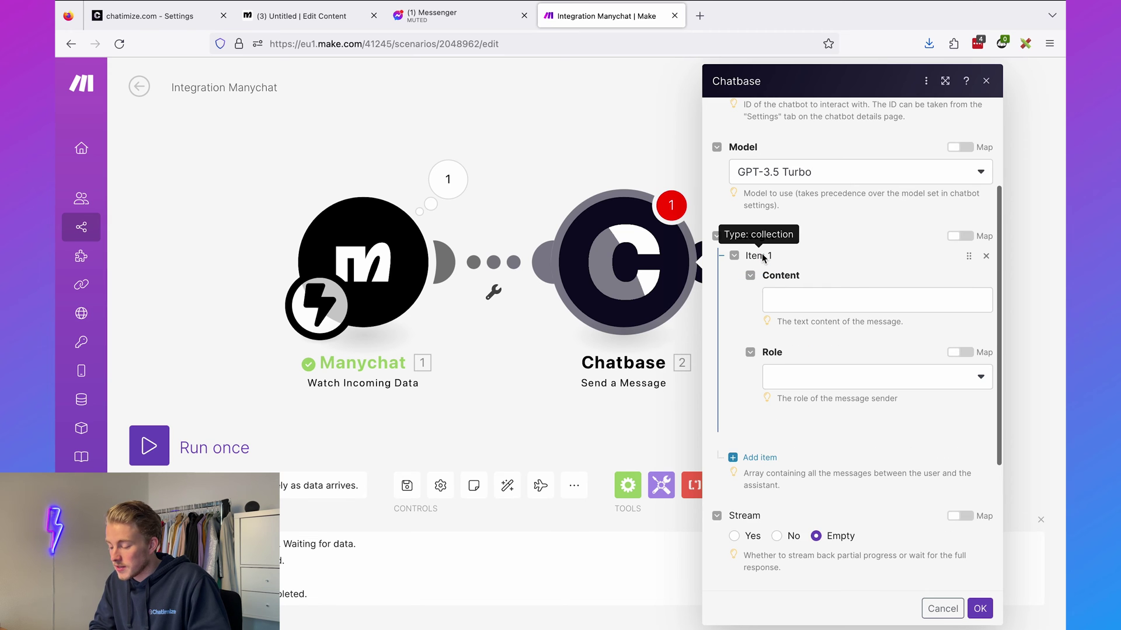
left_click(800, 308)
left_click(635, 116)
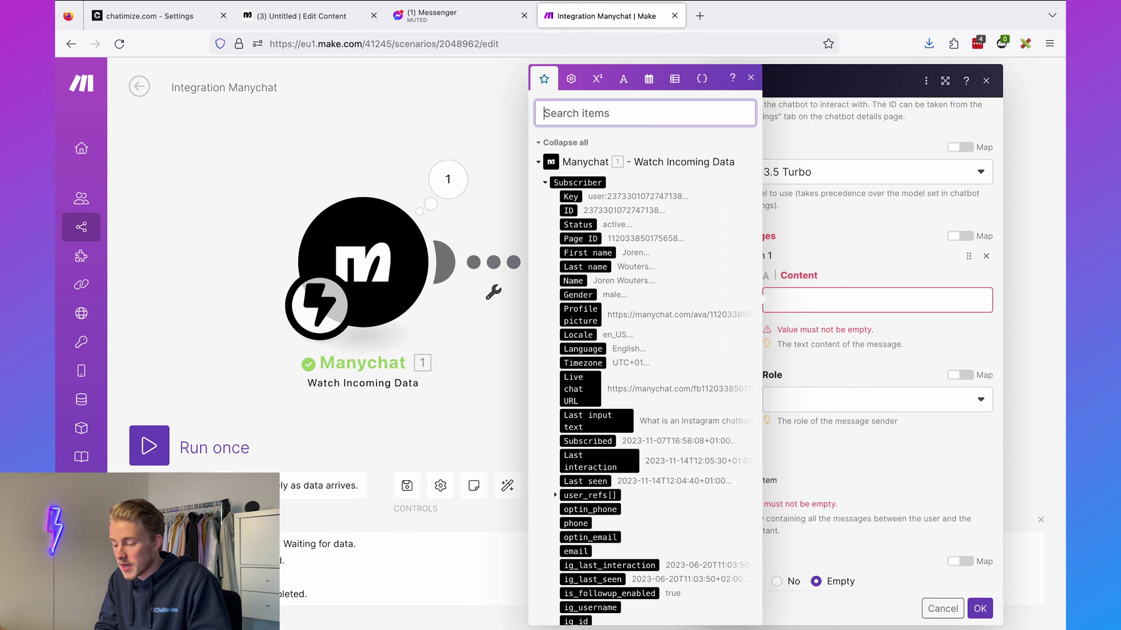
type("chatbase")
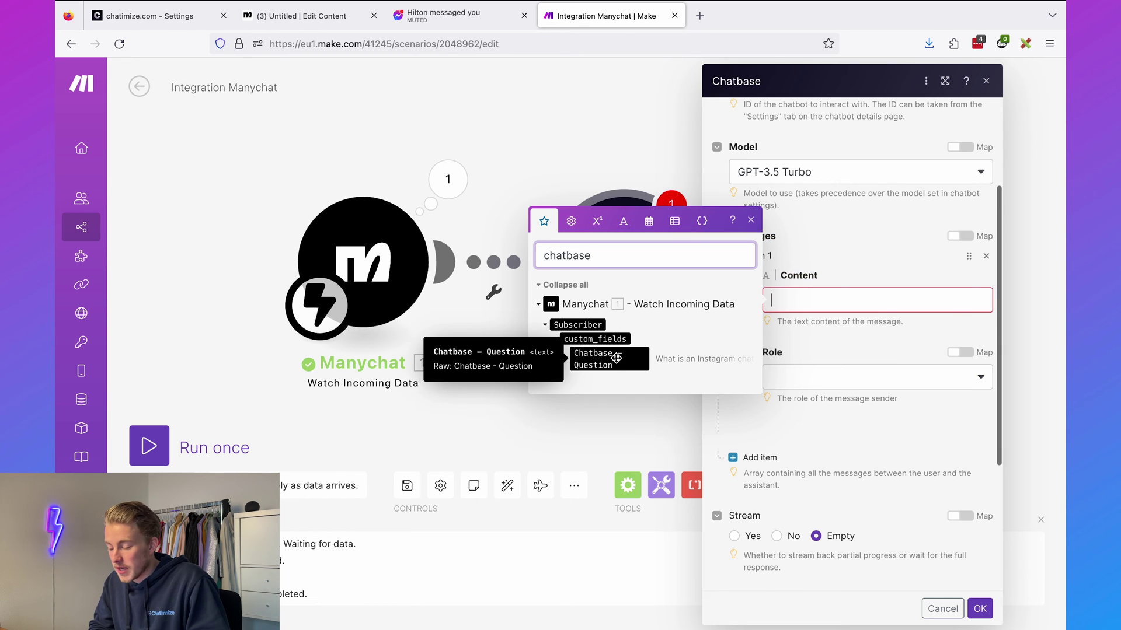
left_click(616, 358)
left_click(862, 349)
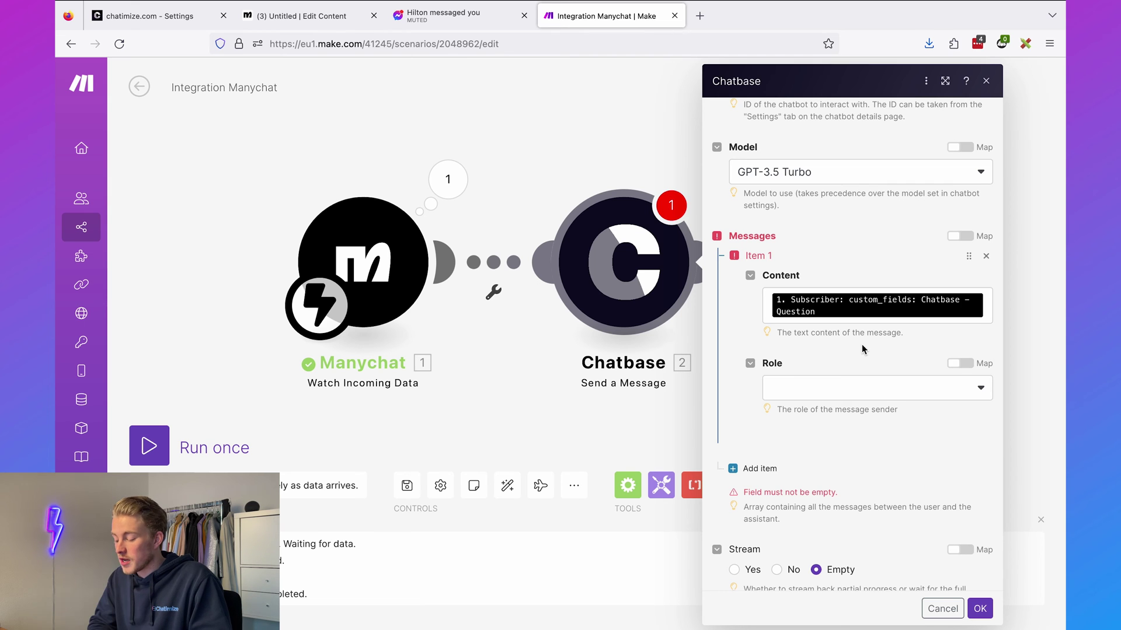
- Set the message role to User, leave Temperature empty, and save the module
scroll(860, 350, "down", 3)
left_click(822, 296)
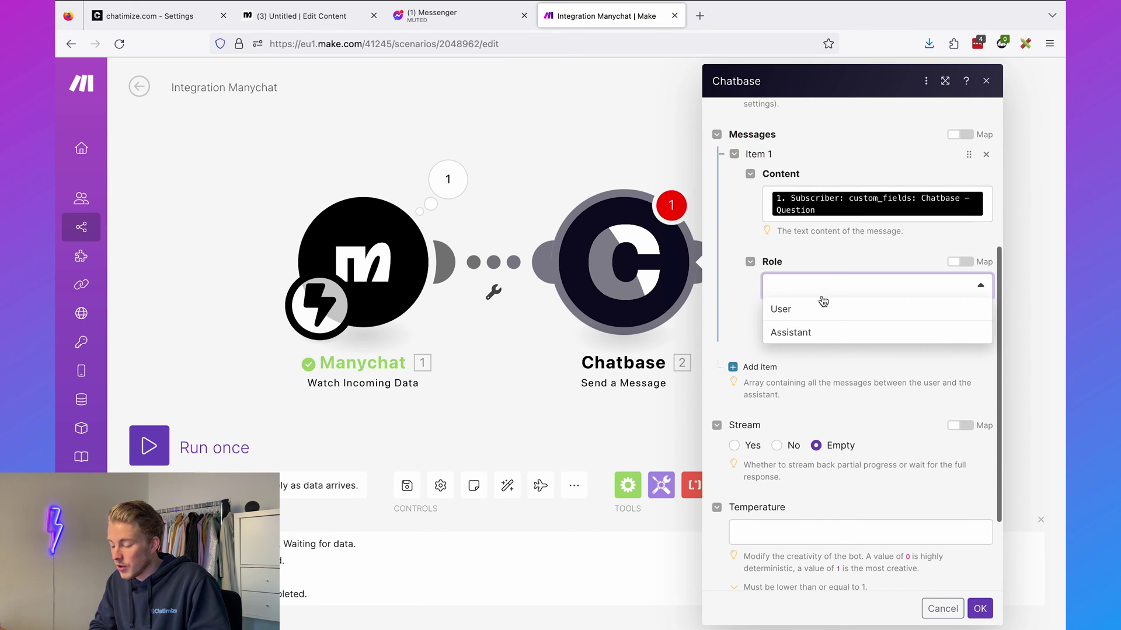
left_click(812, 313)
scroll(857, 331, "down", 3)
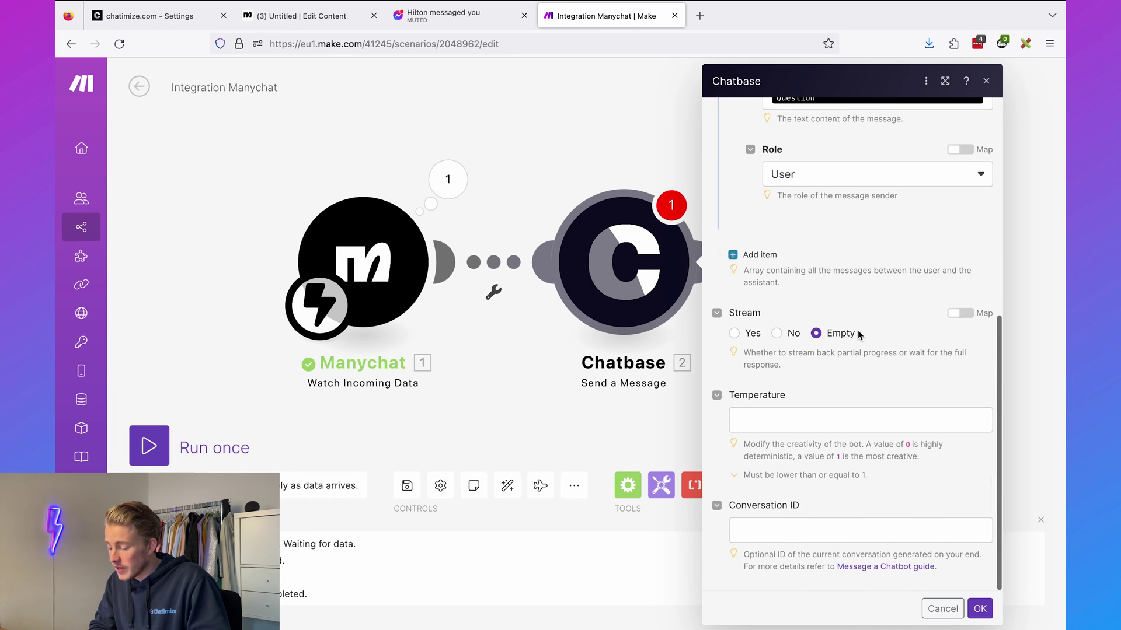
left_click(788, 423)
left_click(849, 457)
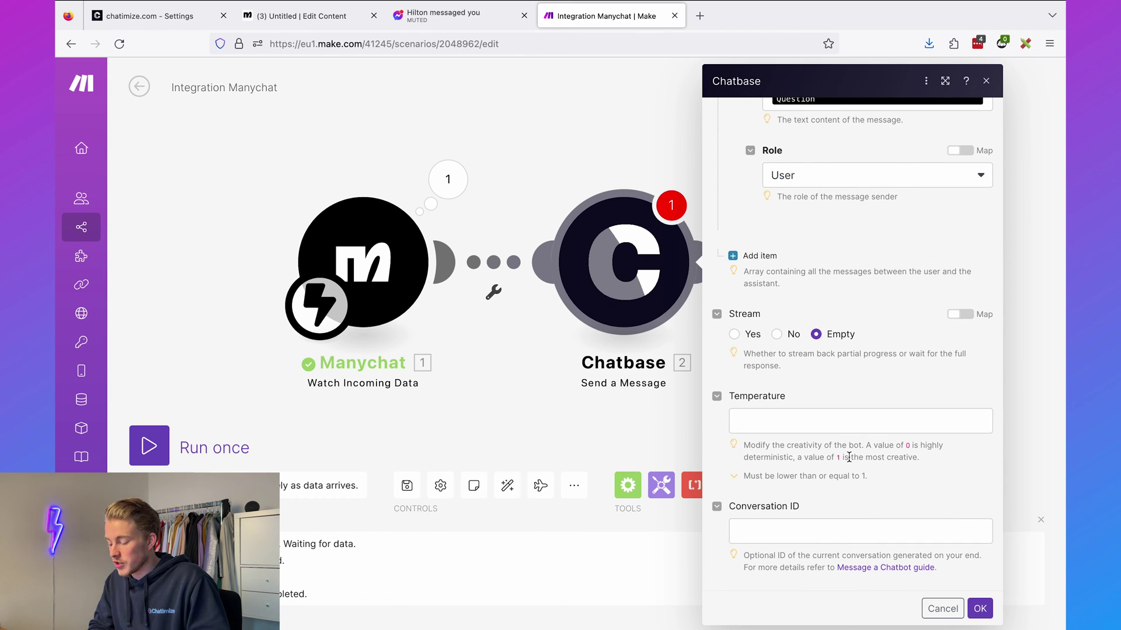
left_click(980, 609)
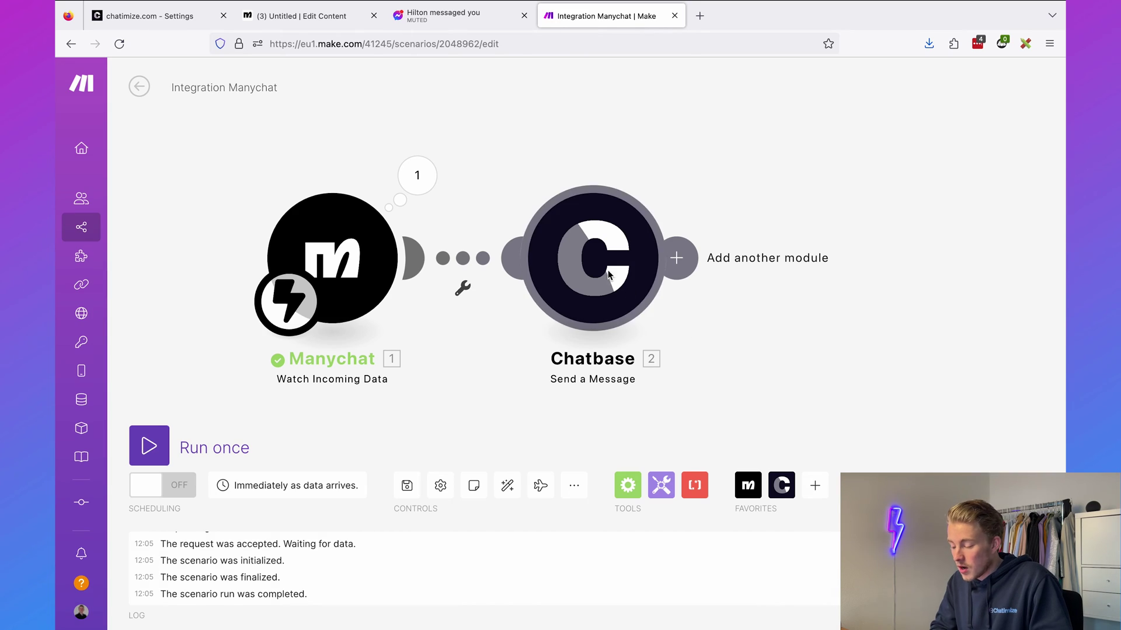
- Test-run only the Chatbase module with the question 'What is an Instagram chatbot?'
right_click(610, 275)
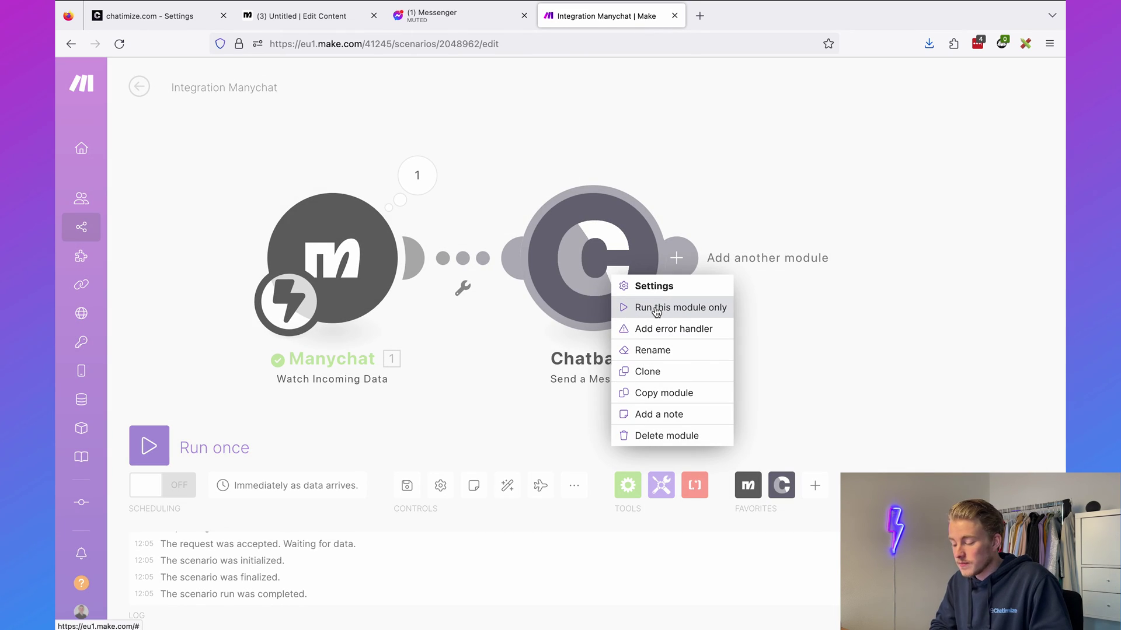
left_click(740, 301)
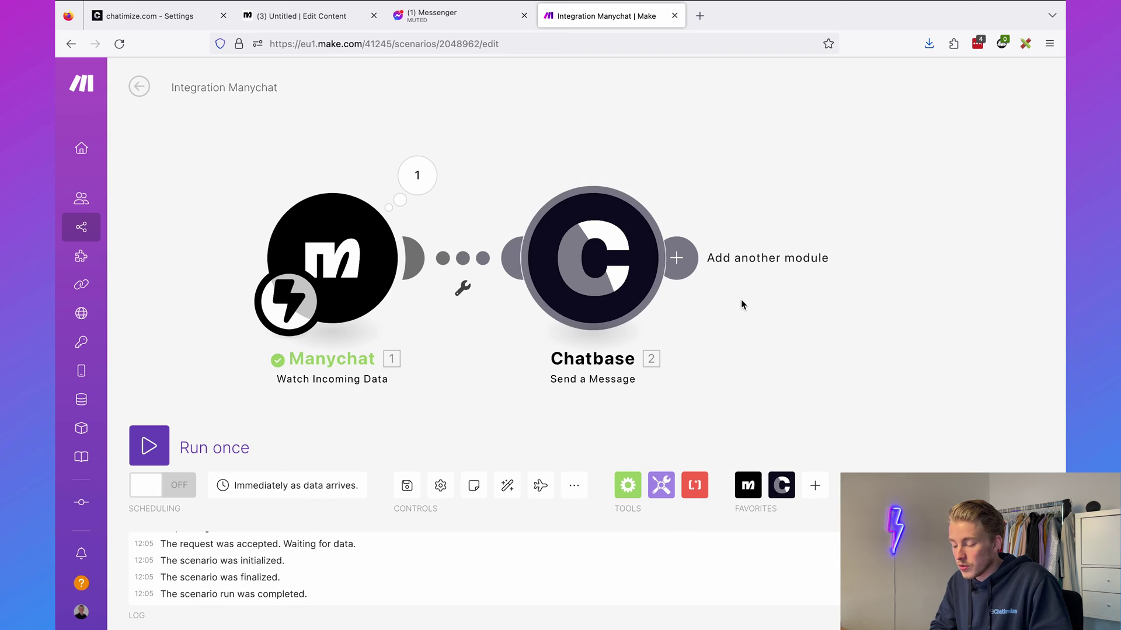
right_click(591, 257)
left_click(647, 288)
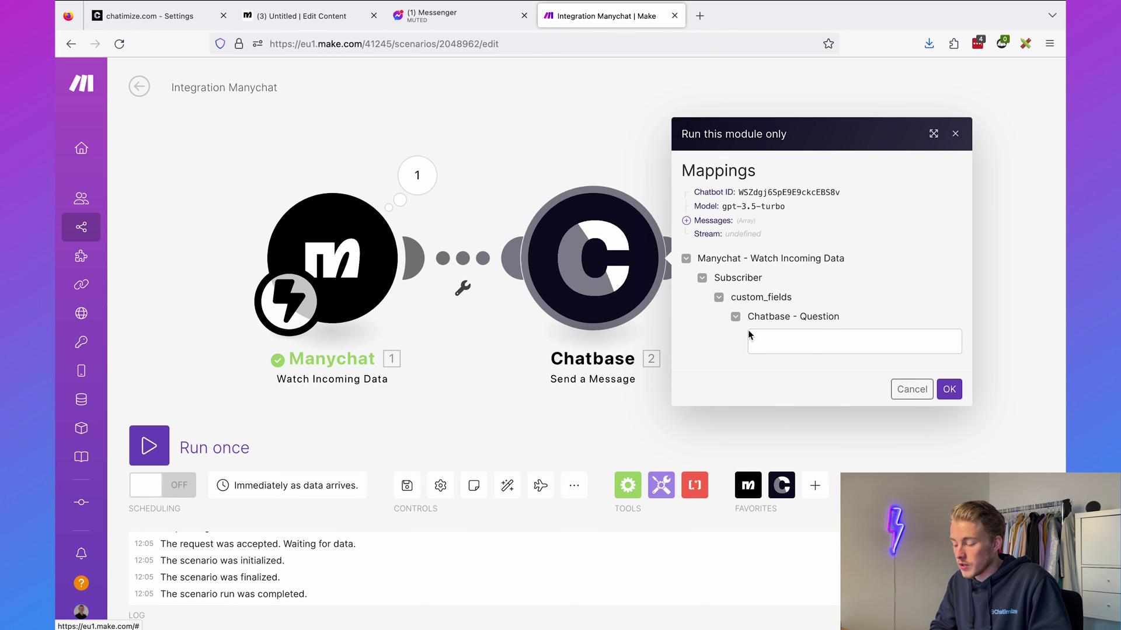
left_click(820, 345)
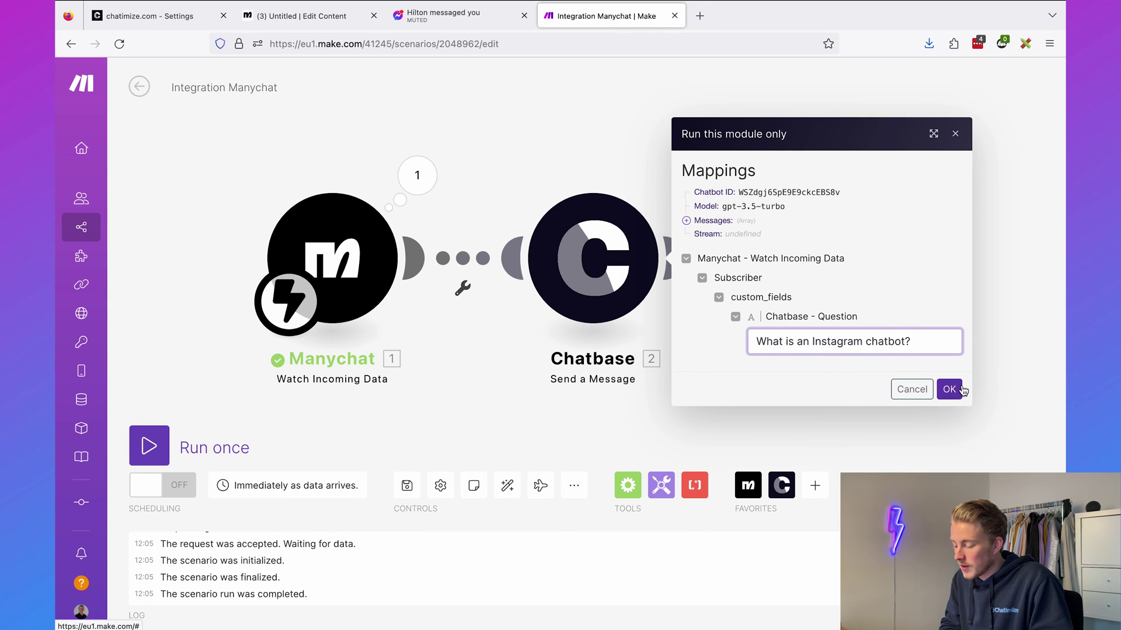
left_click(949, 390)
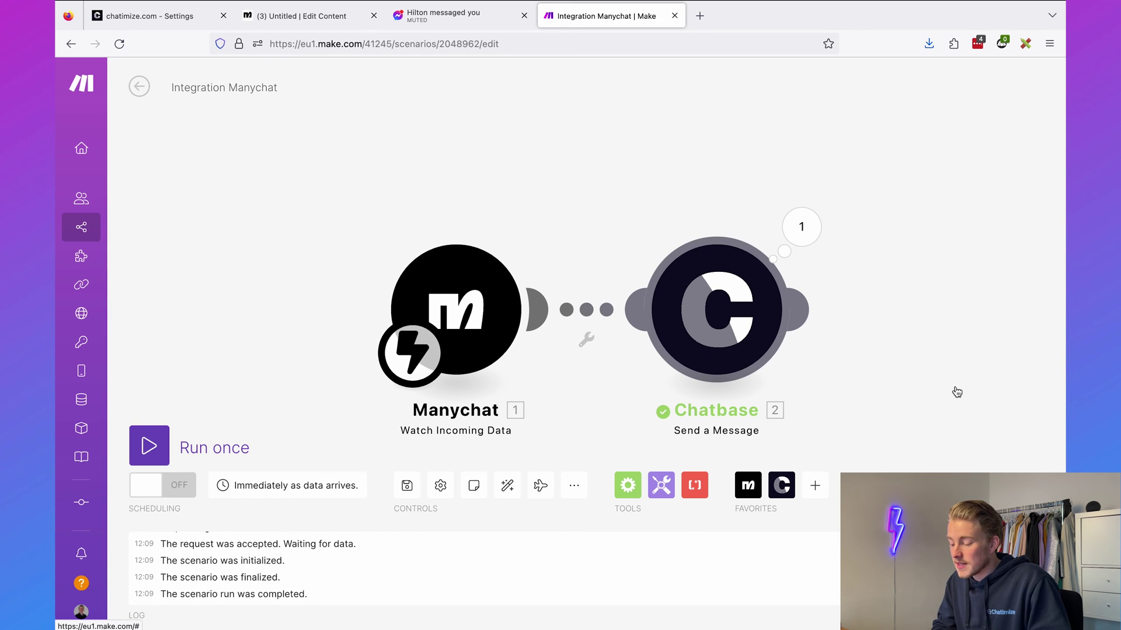
- Inspect the Chatbase module's output to read the returned answer text
left_click(807, 231)
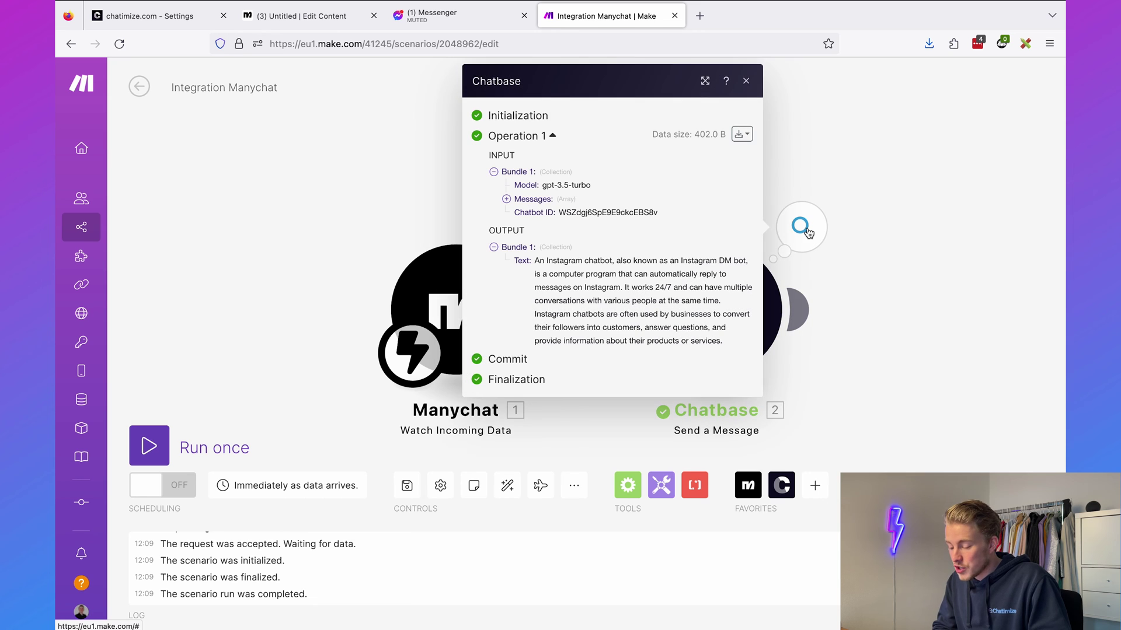
left_click_drag(536, 261, 734, 351)
left_click(734, 351)
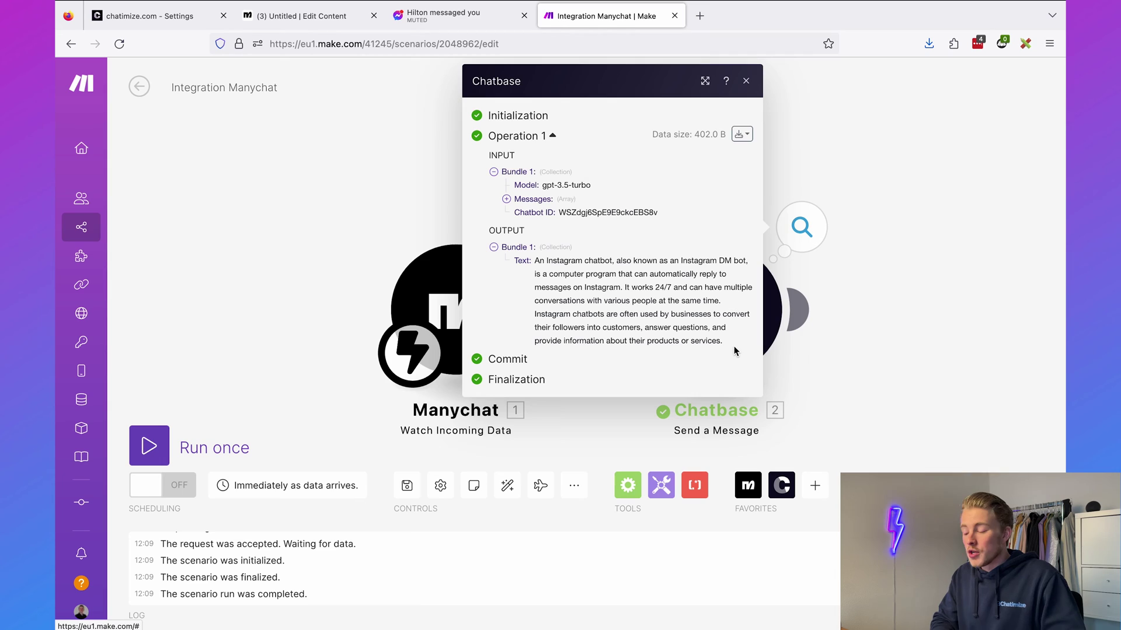
- Open Manychat's settings in a new browser tab
left_click(275, 25)
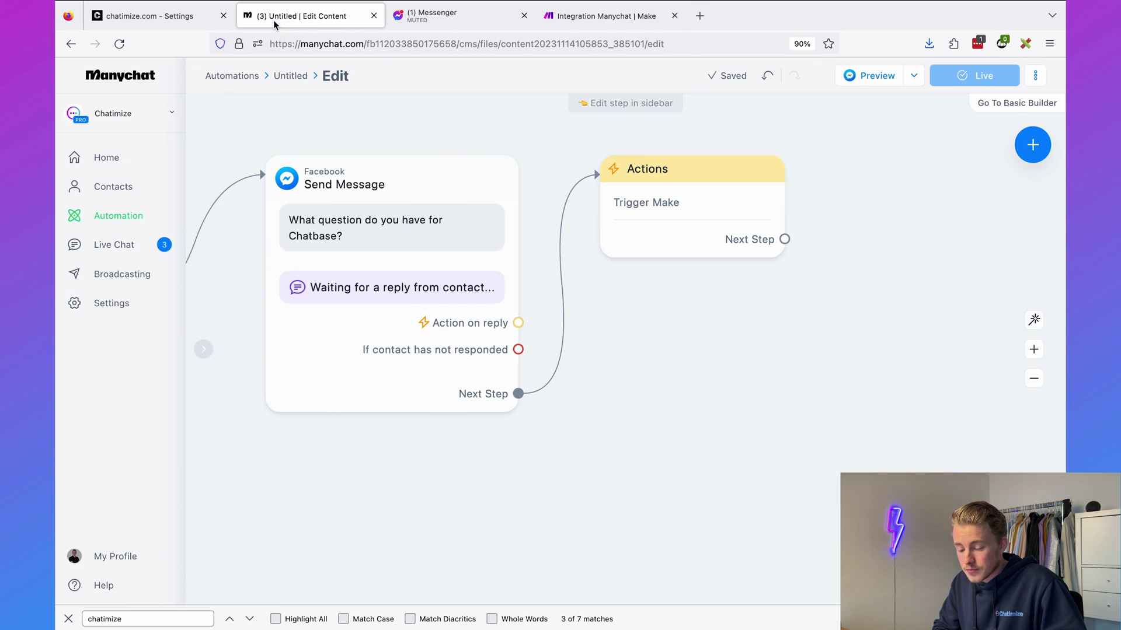
right_click(112, 296)
left_click(171, 305)
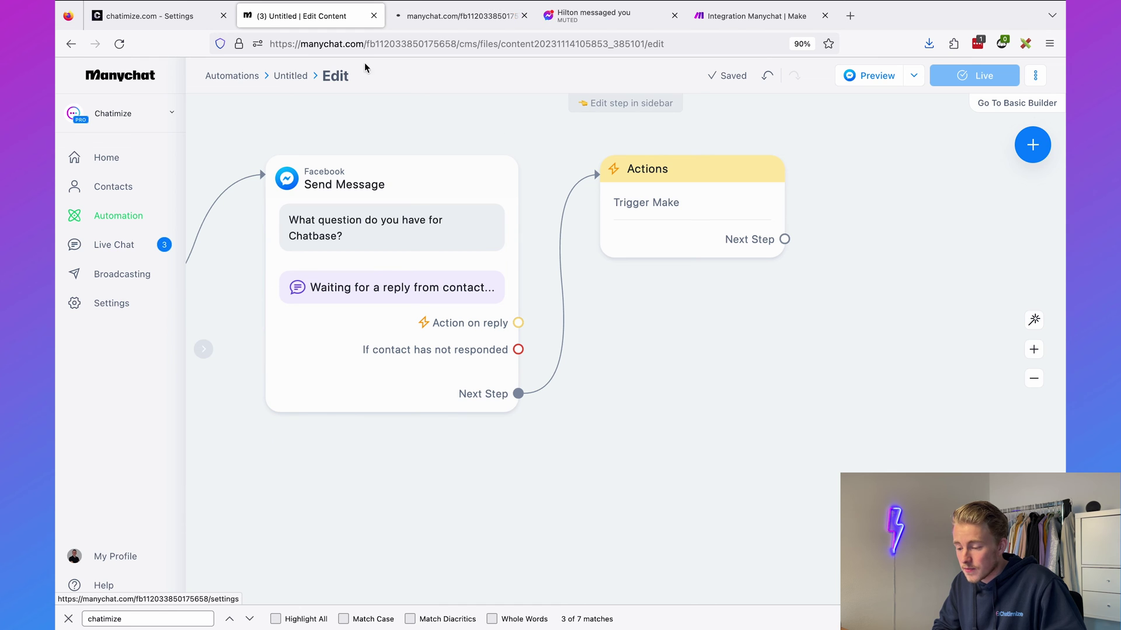
left_click(415, 22)
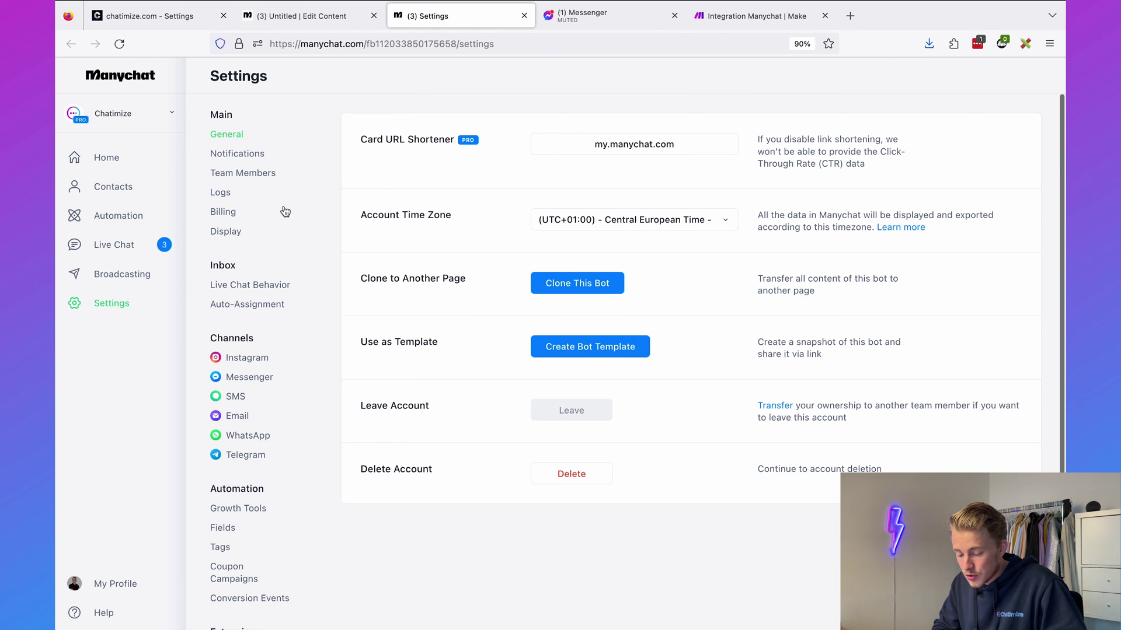
- Create the Text user field 'Chatbase - Answer', then close settings and return to Make
scroll(275, 233, "down", 3)
left_click(222, 407)
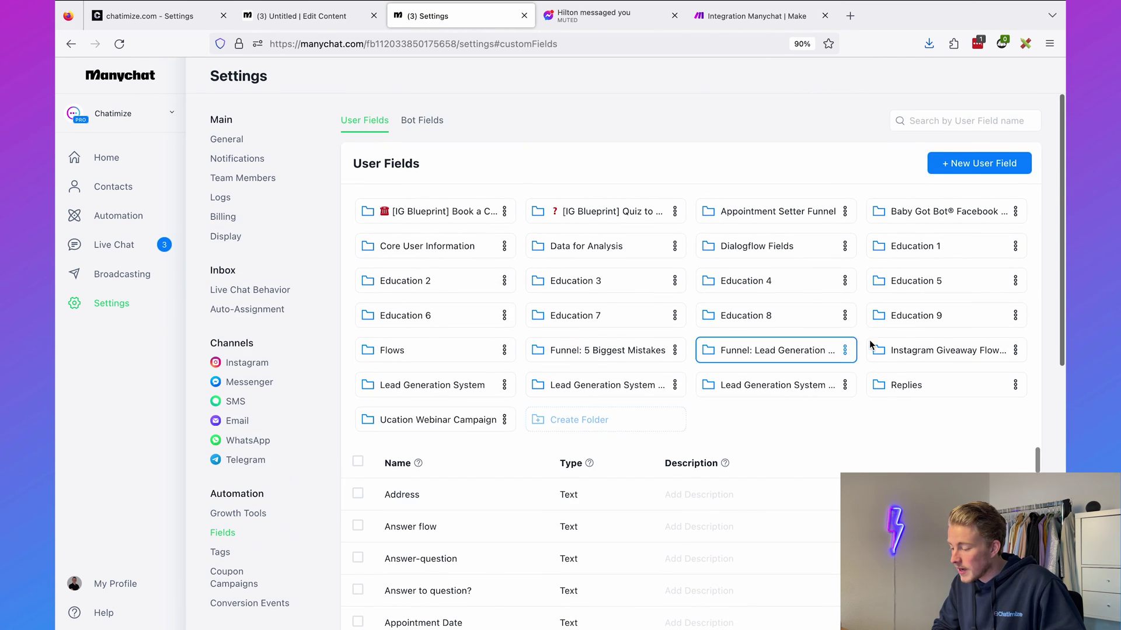
left_click(967, 164)
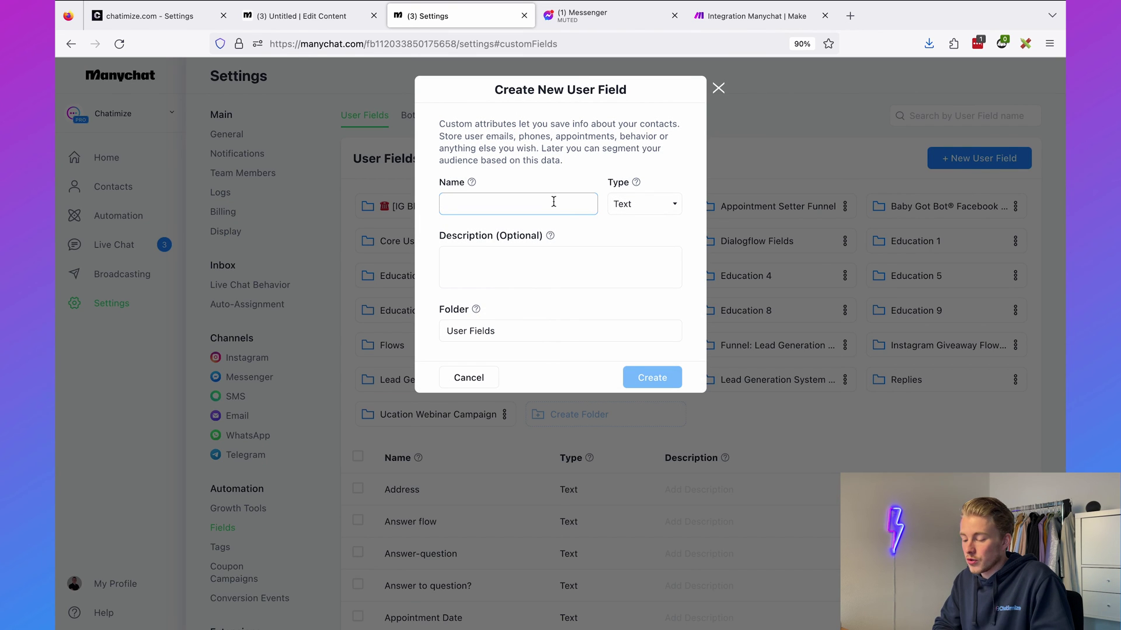
type("Chatbase - Answer")
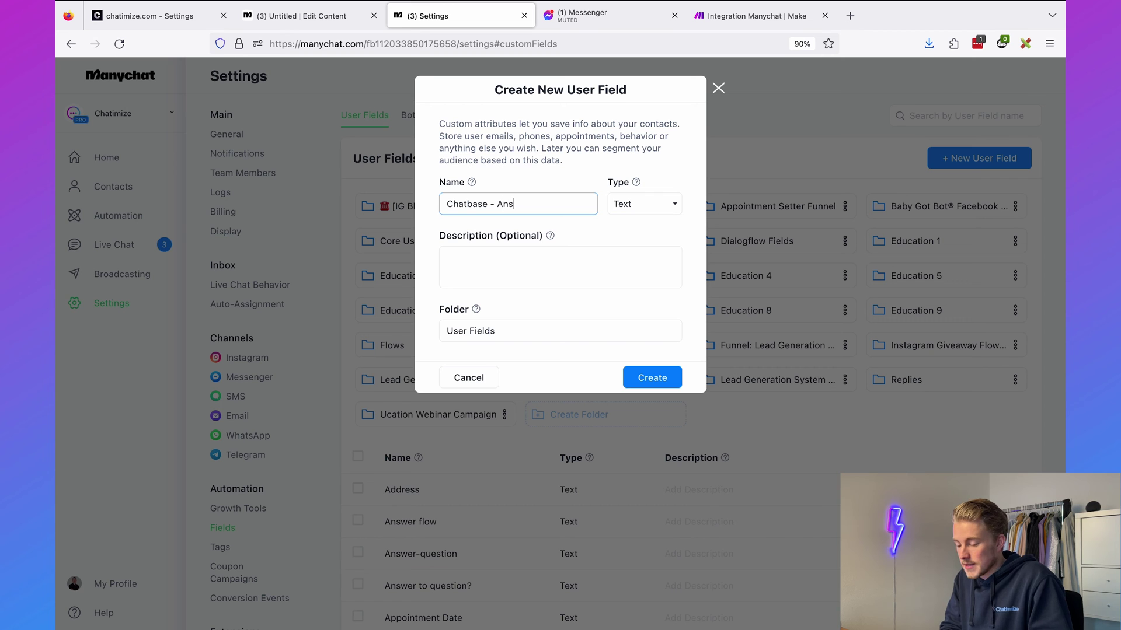
left_click(652, 377)
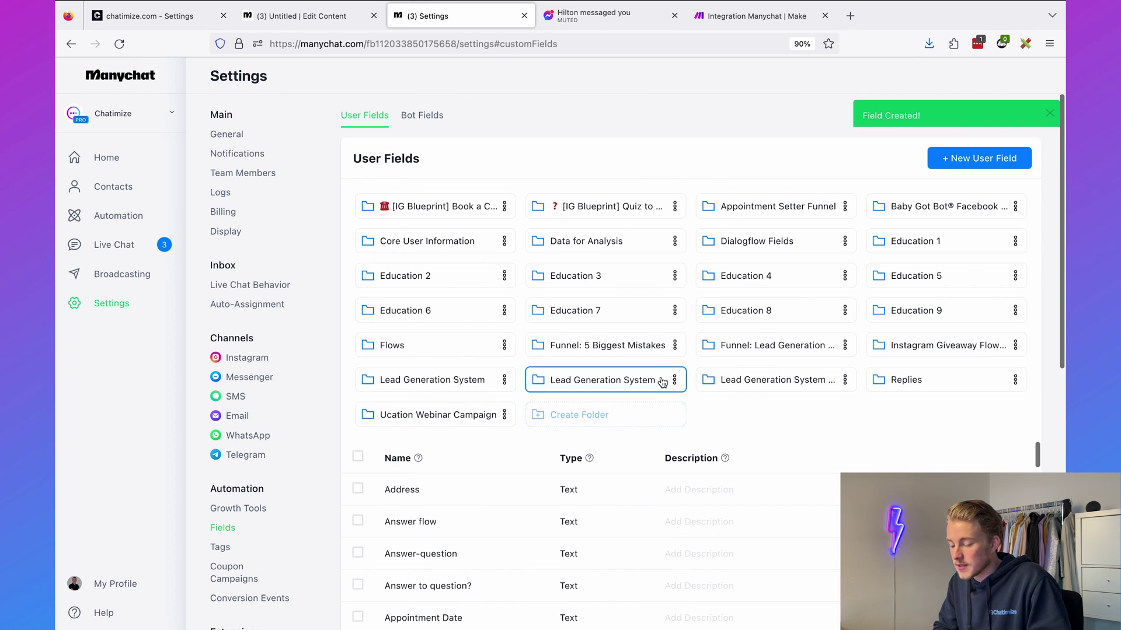
left_click(524, 17)
left_click(591, 17)
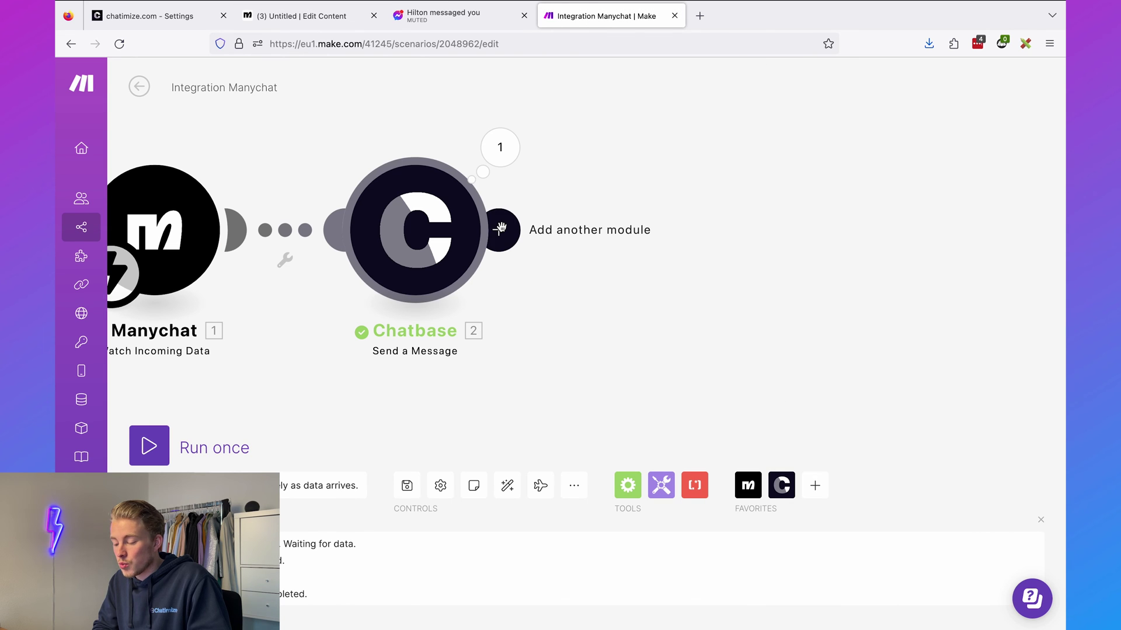
- Add a Manychat Set a Custom Field module after Chatbase, mapping the trigger's subscriber ID
left_click(502, 232)
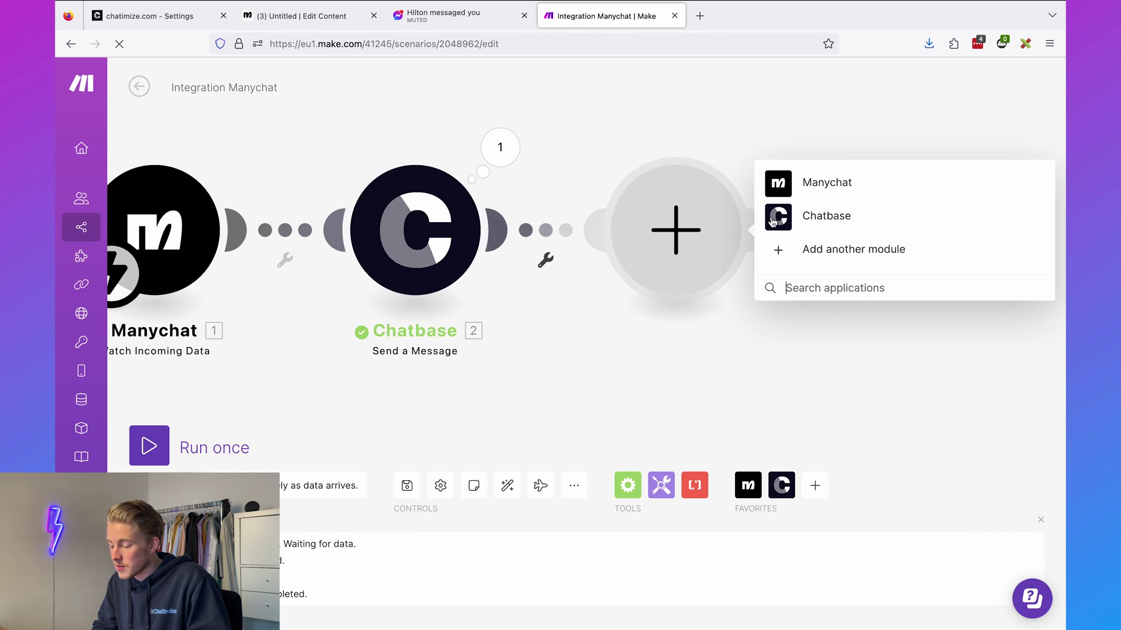
left_click(824, 184)
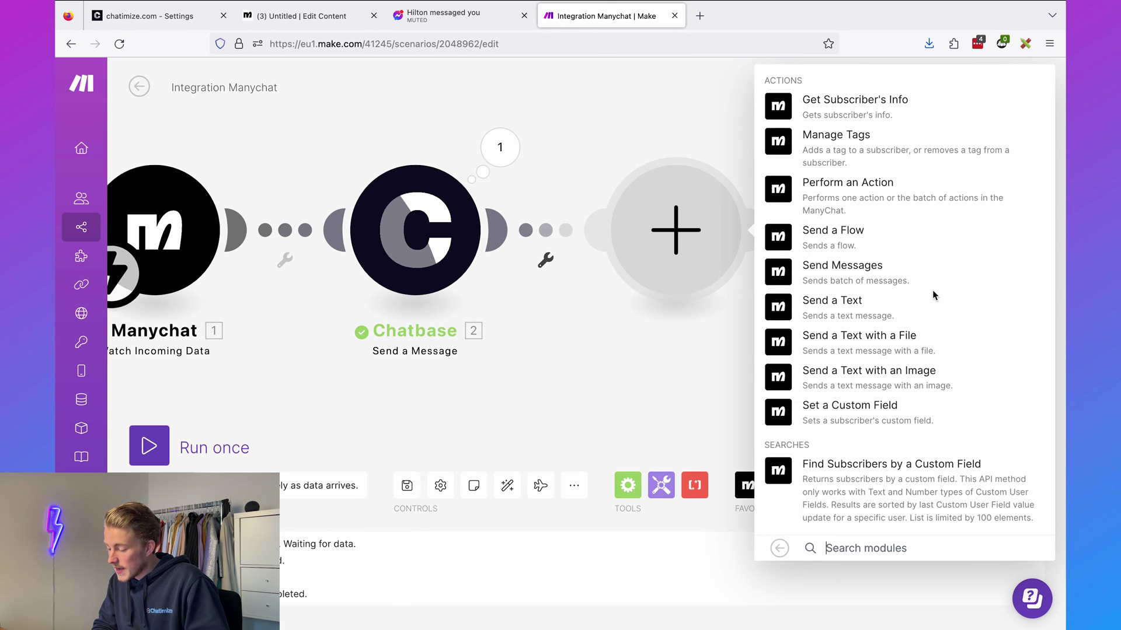
left_click(889, 409)
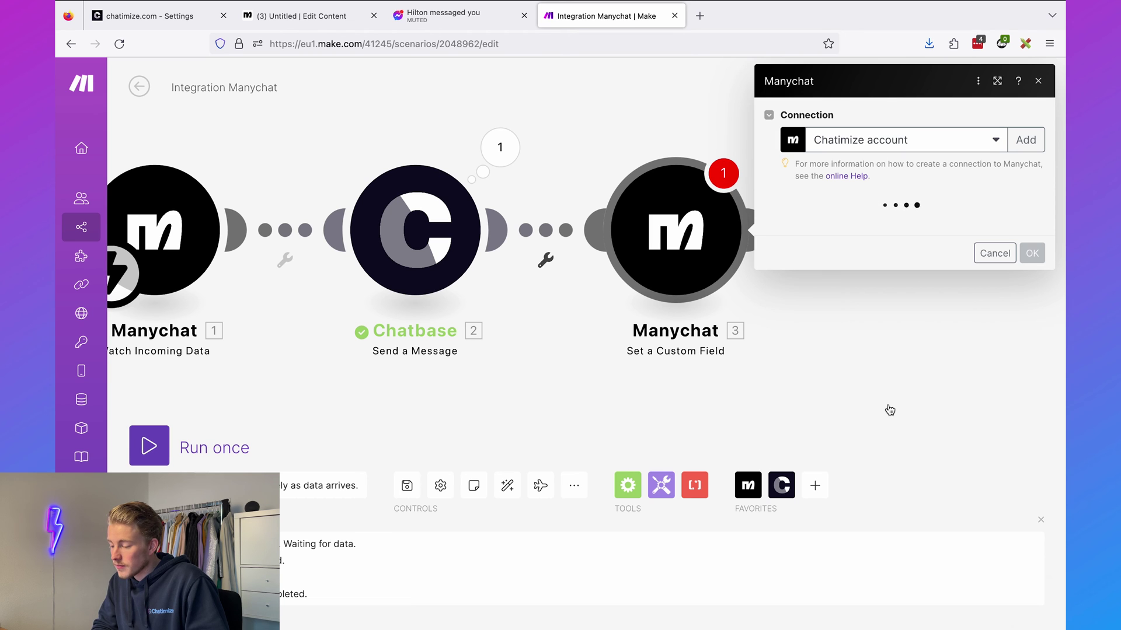
left_click(846, 219)
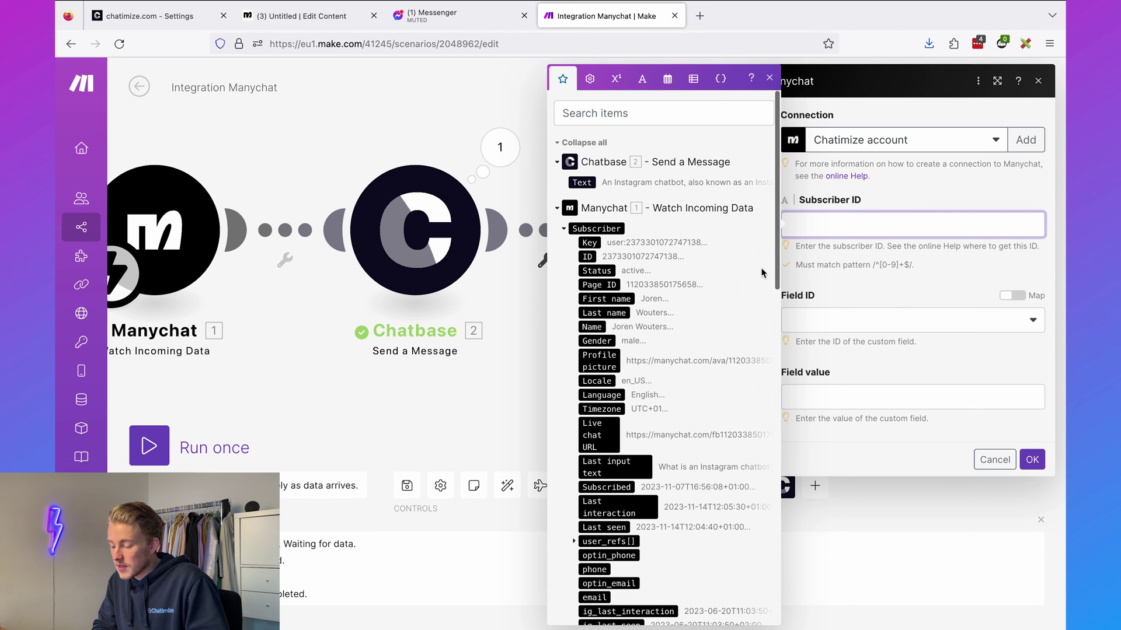
left_click(587, 256)
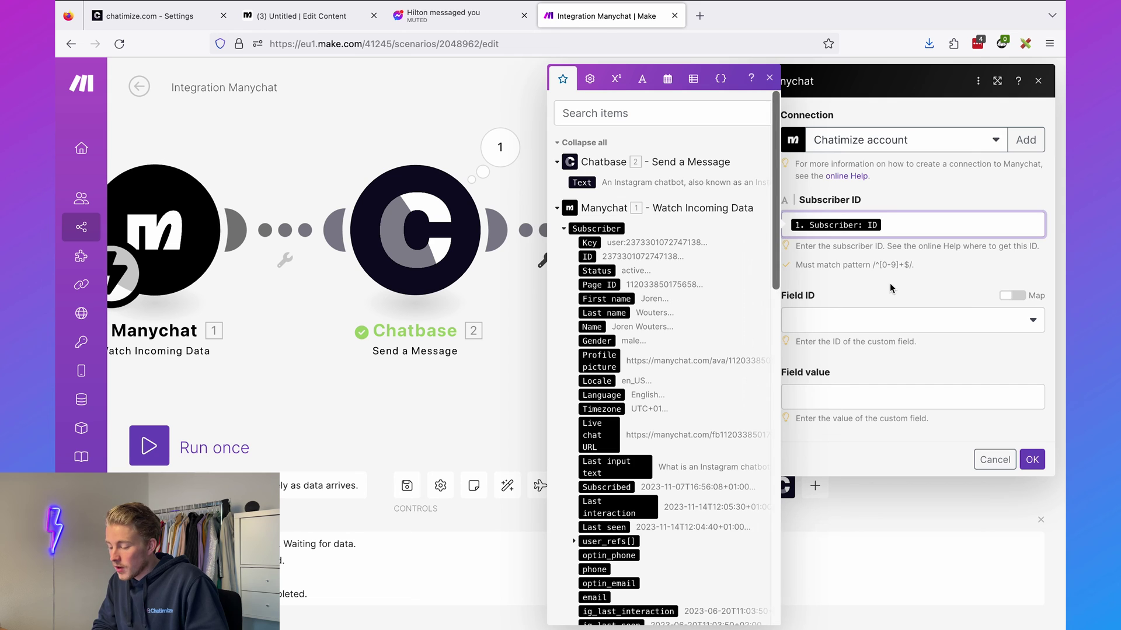
left_click(841, 340)
- Set the field to Chatbase - Answer with Chatbase's Text as value, and save the module
left_click(834, 327)
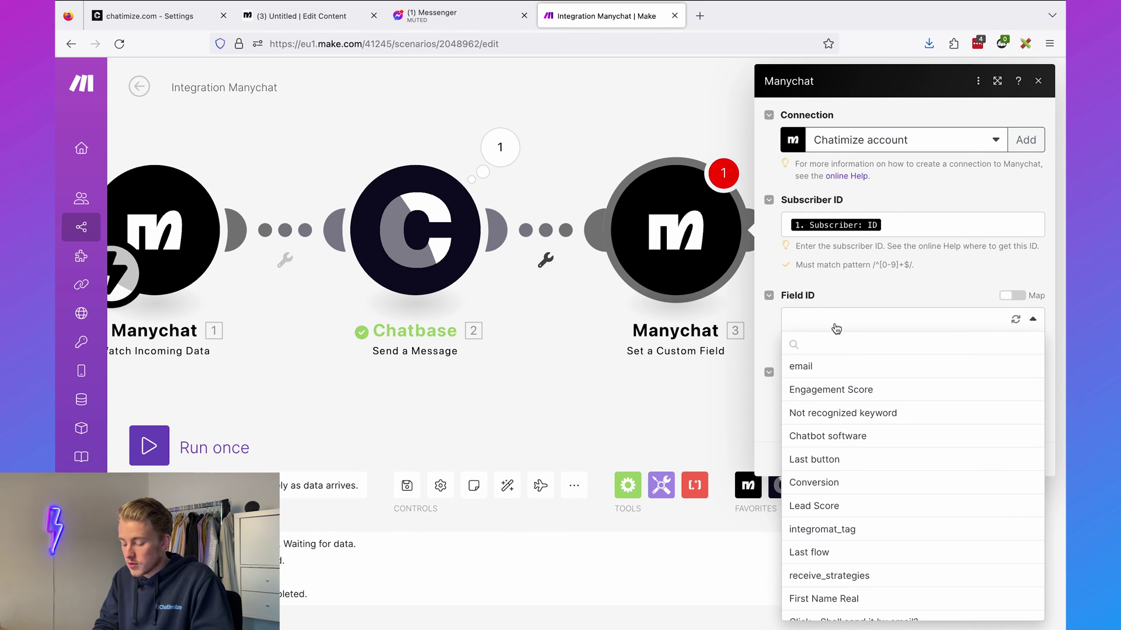
type("chatbase - an")
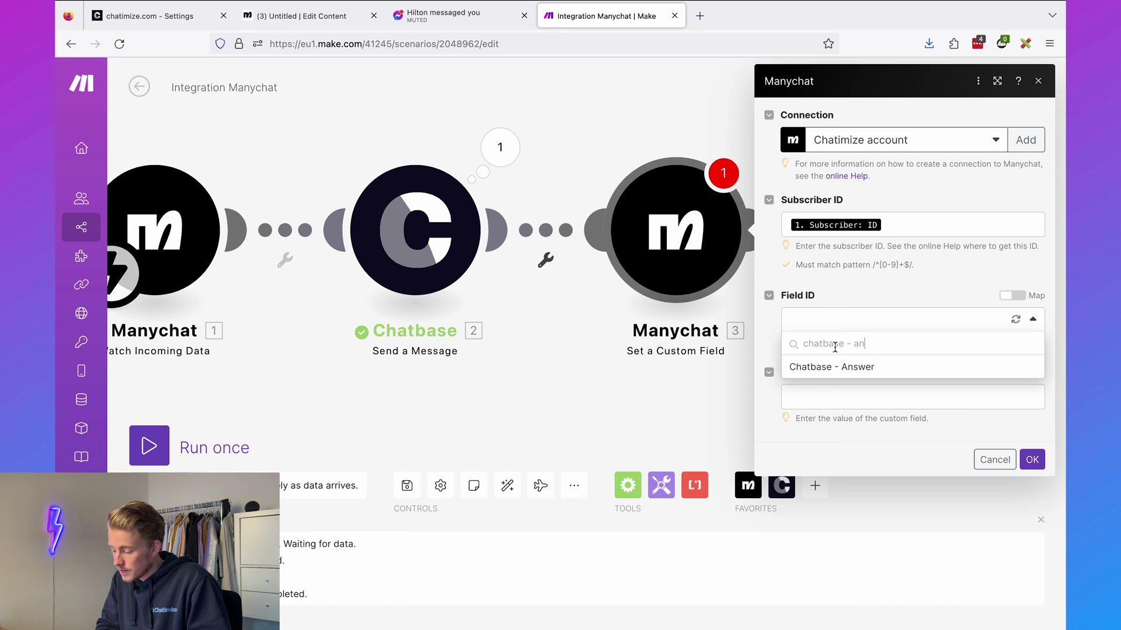
left_click(834, 365)
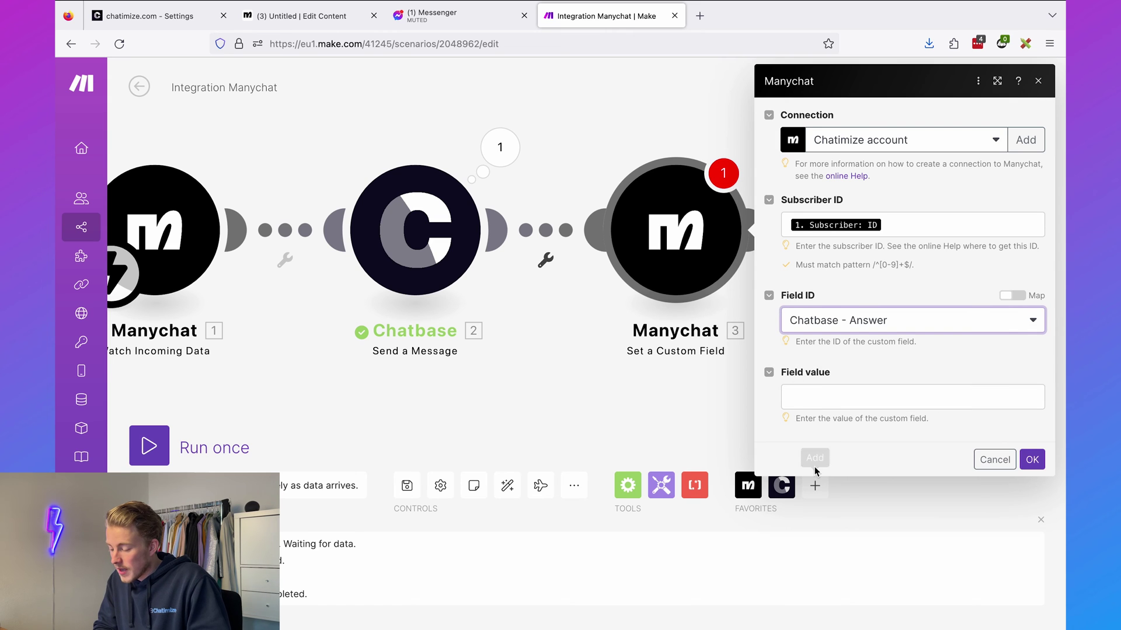
left_click(826, 397)
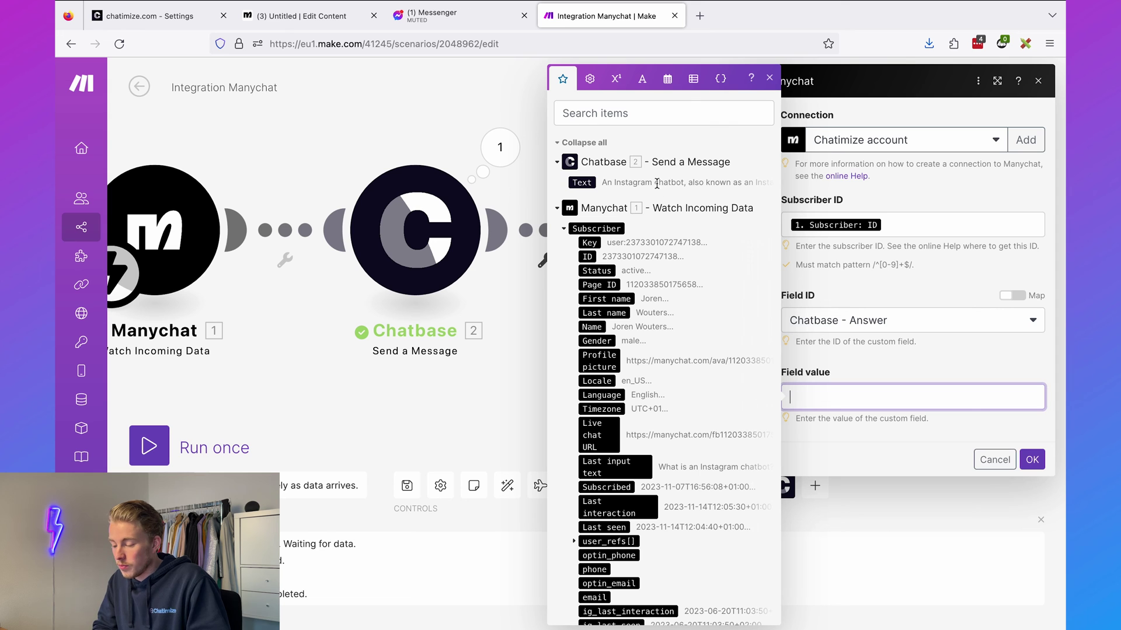
left_click(586, 183)
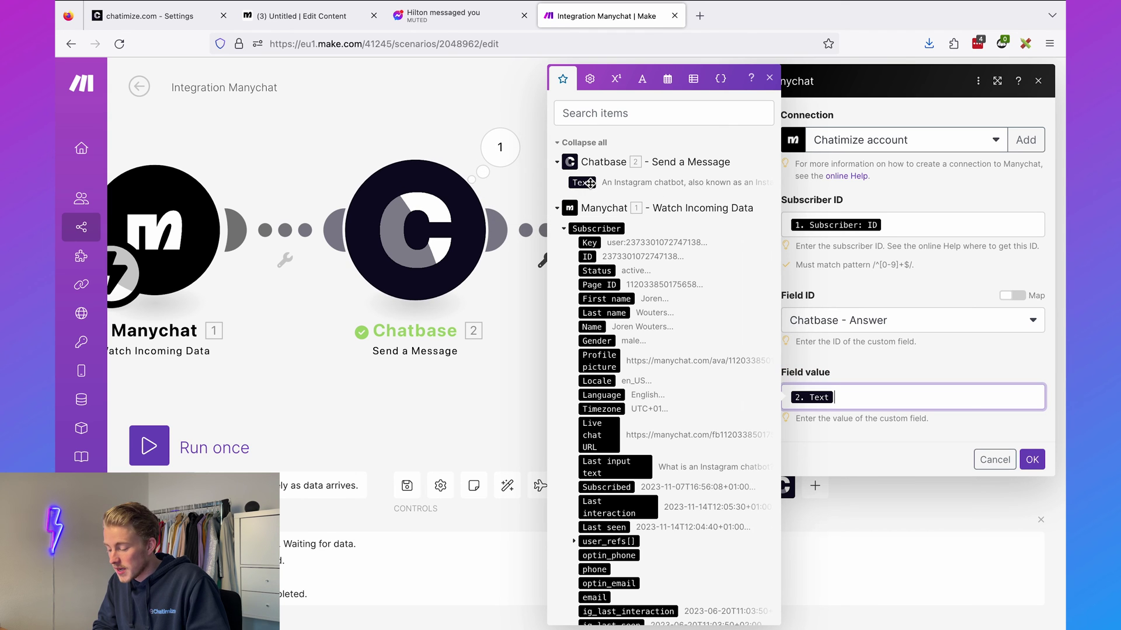
left_click(902, 438)
left_click(1032, 459)
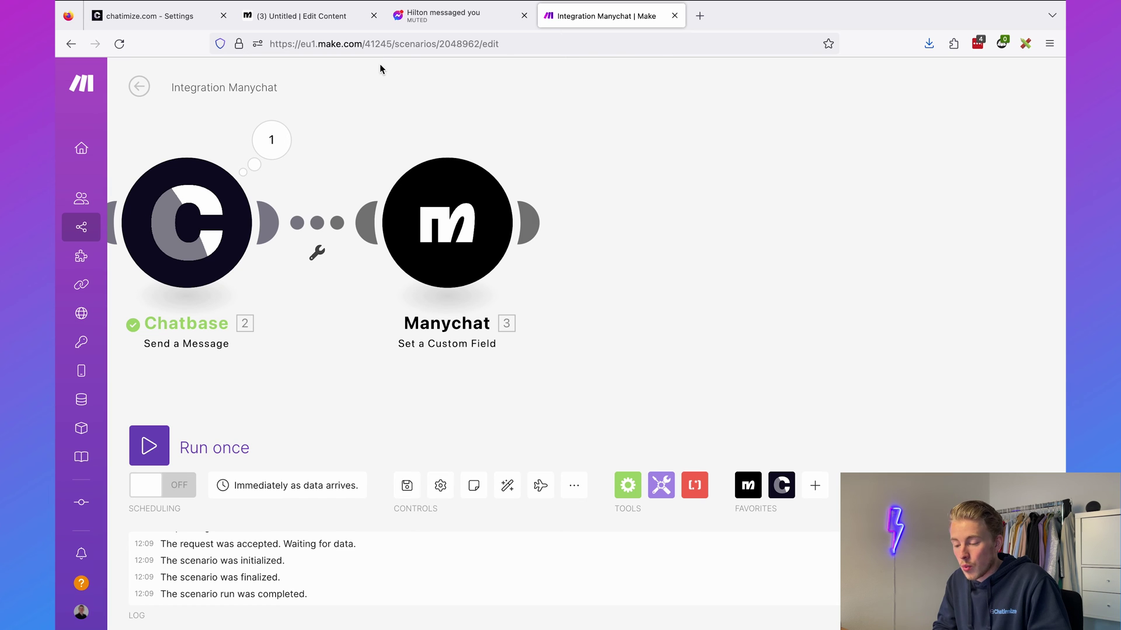
- Create a new Manychat automation named 'Chatbase - Answer'
left_click(327, 22)
left_click(146, 216)
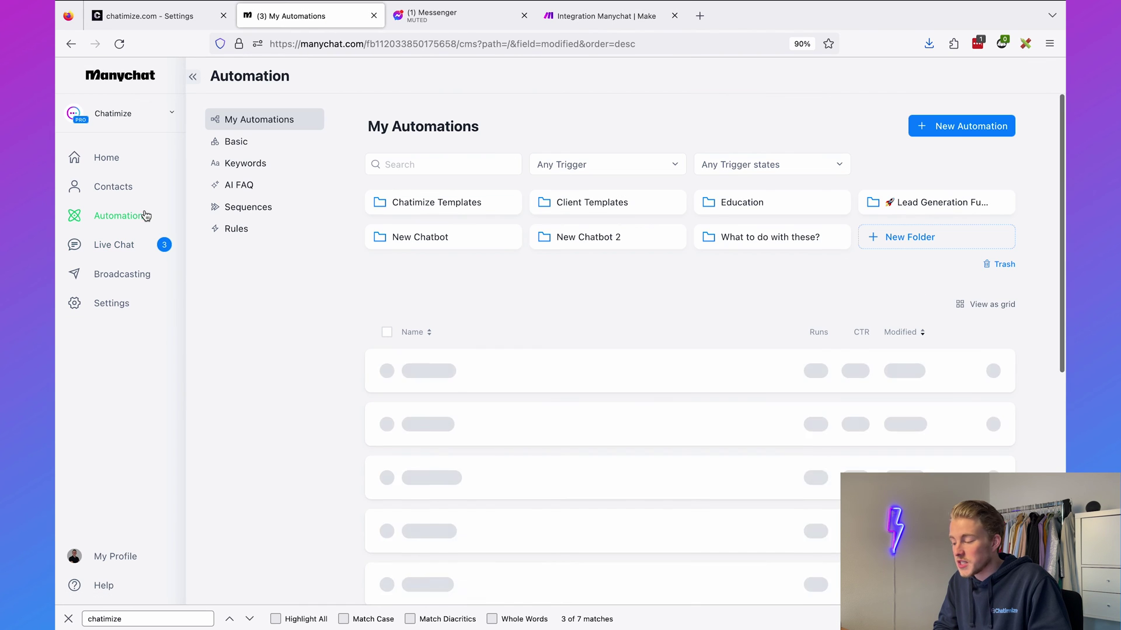
left_click(963, 125)
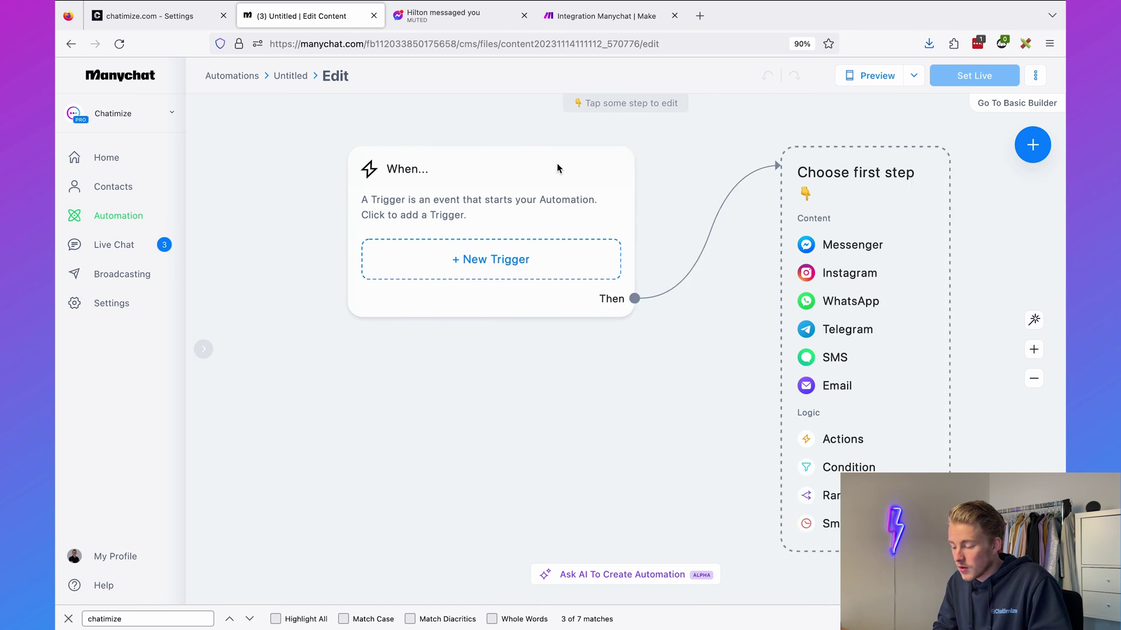
left_click(1035, 75)
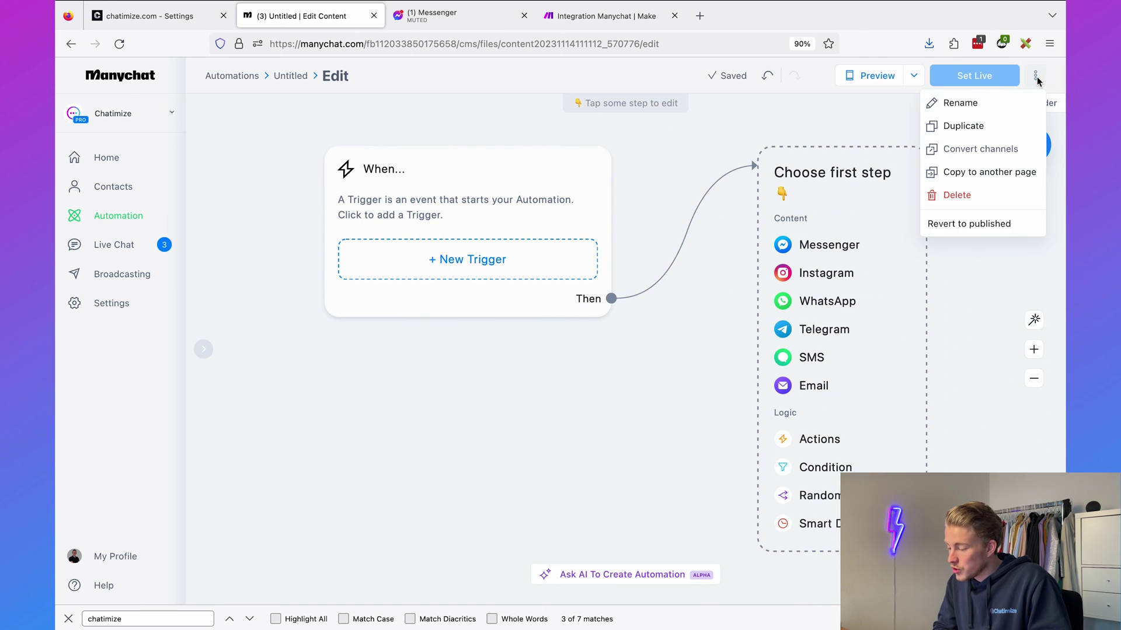
left_click(965, 109)
type("Chatbase")
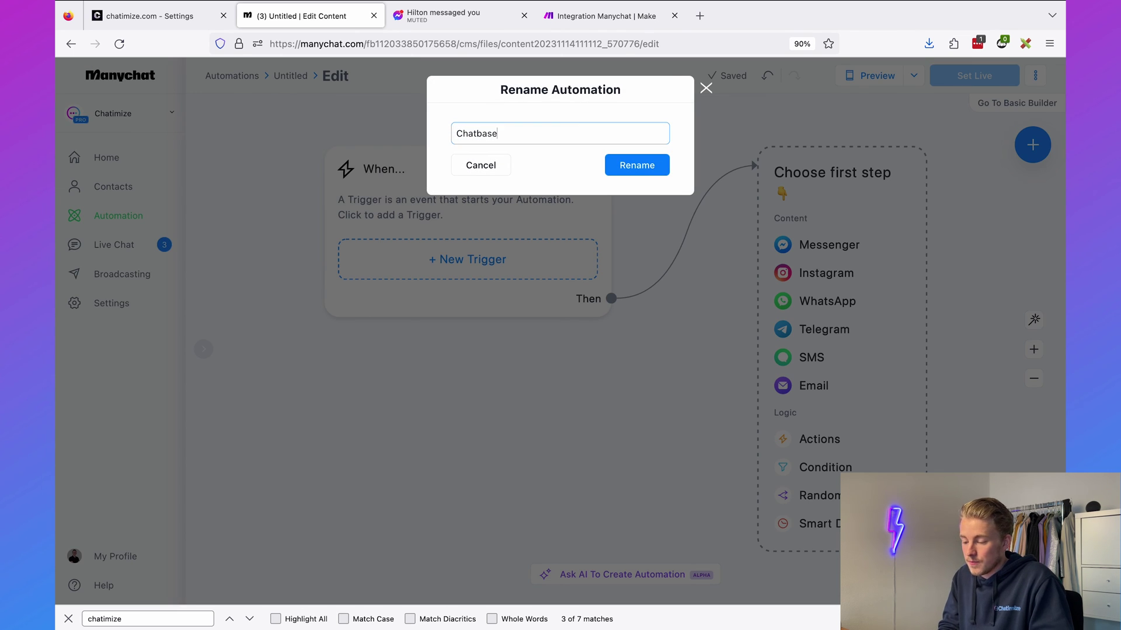
type(" - Answer")
left_click(653, 169)
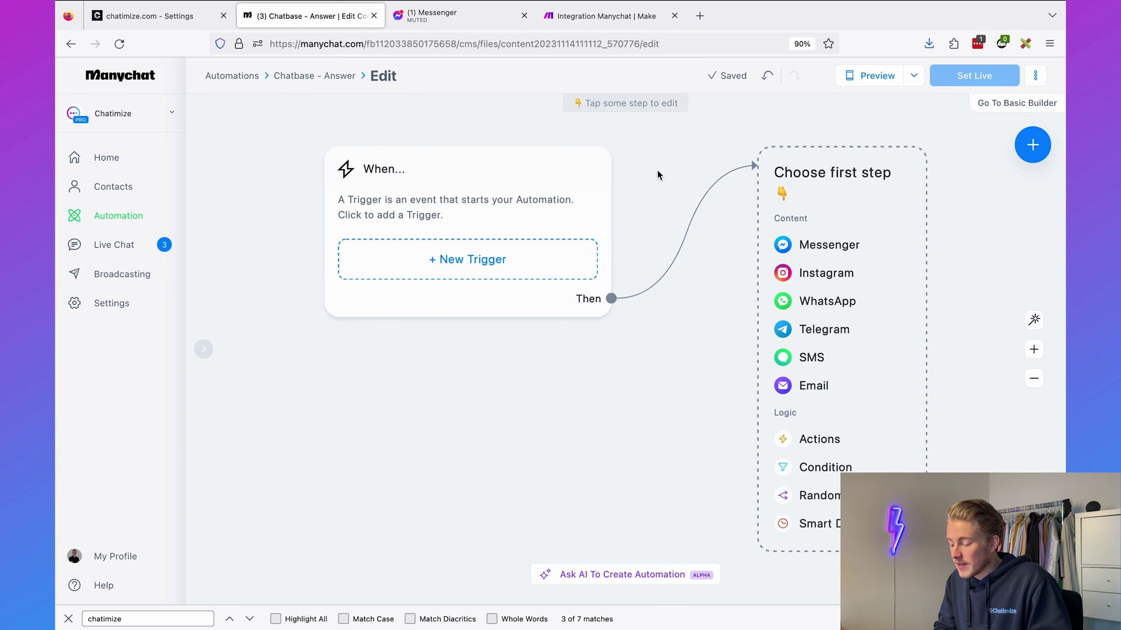
- Add a Messenger message inserting the Chatbase - Answer field, set it live, and copy its ID
left_click(829, 245)
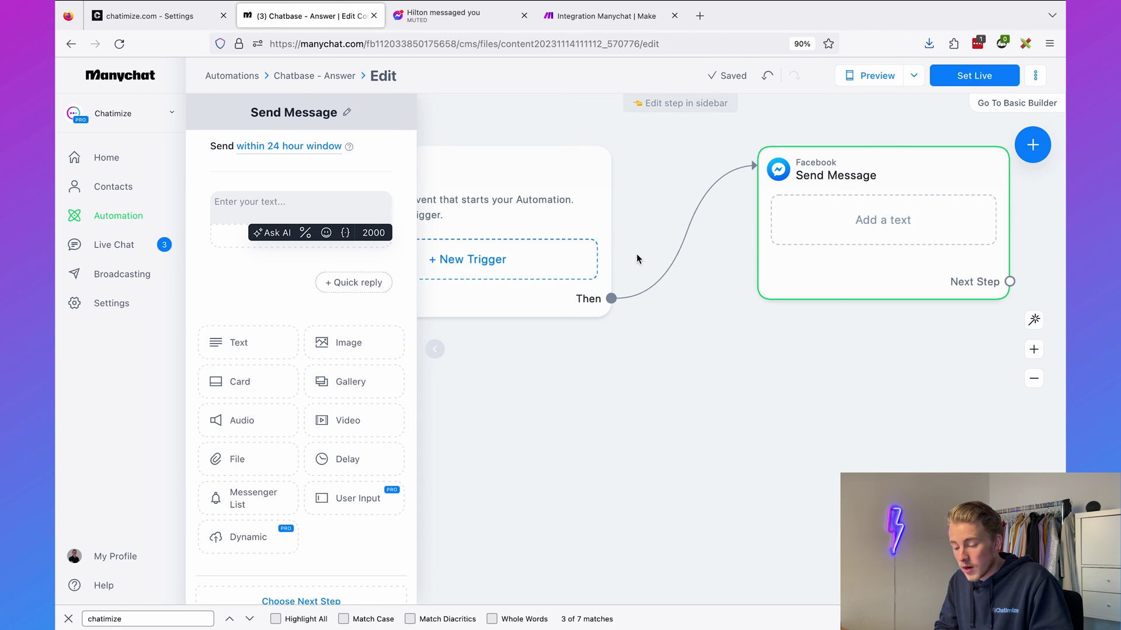
left_click(358, 198)
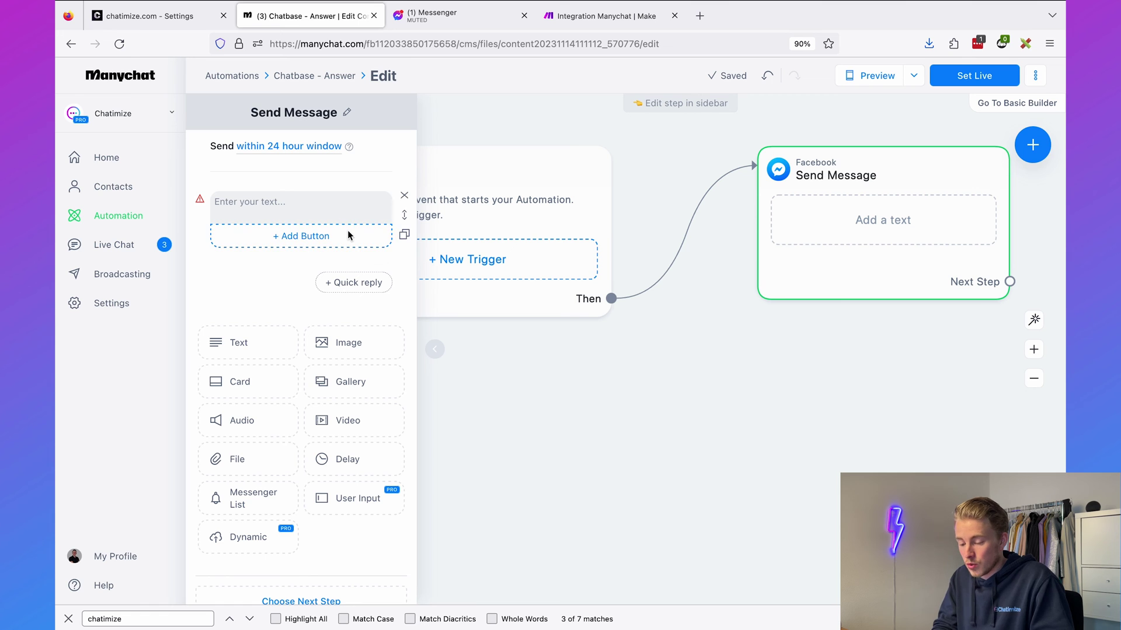
left_click(349, 233)
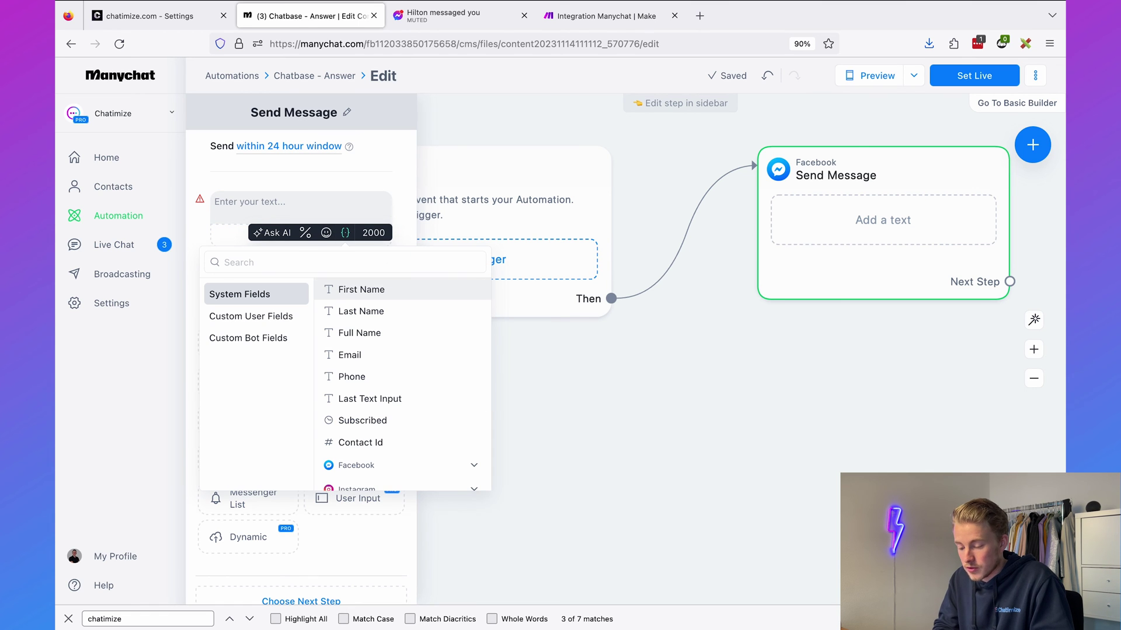
type("chatbase ")
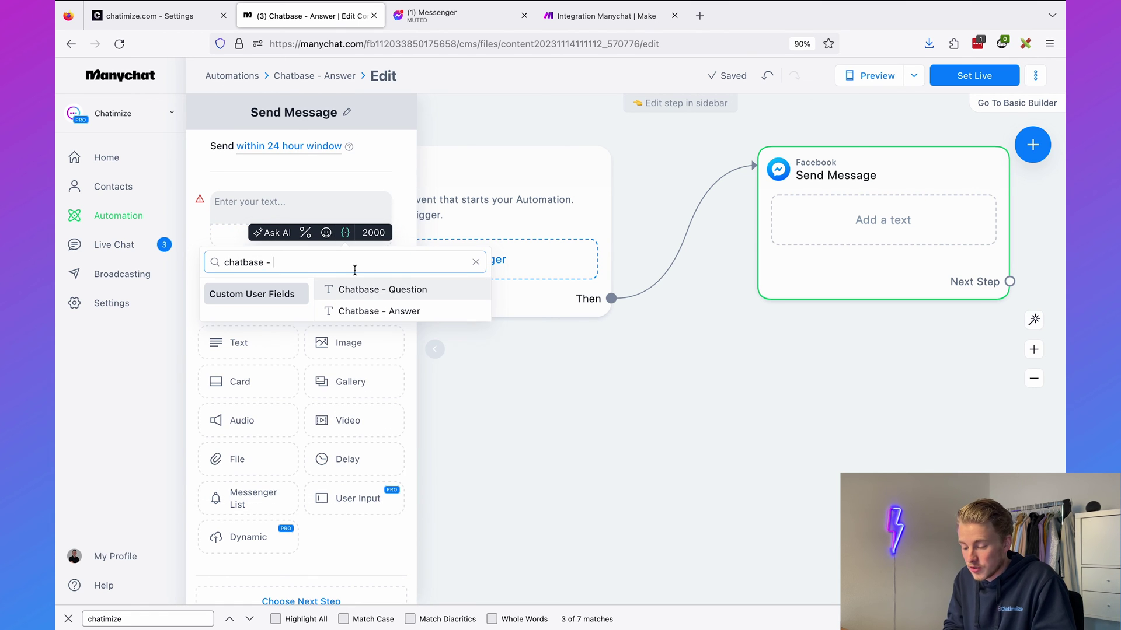
type("-")
left_click(380, 311)
left_click(709, 342)
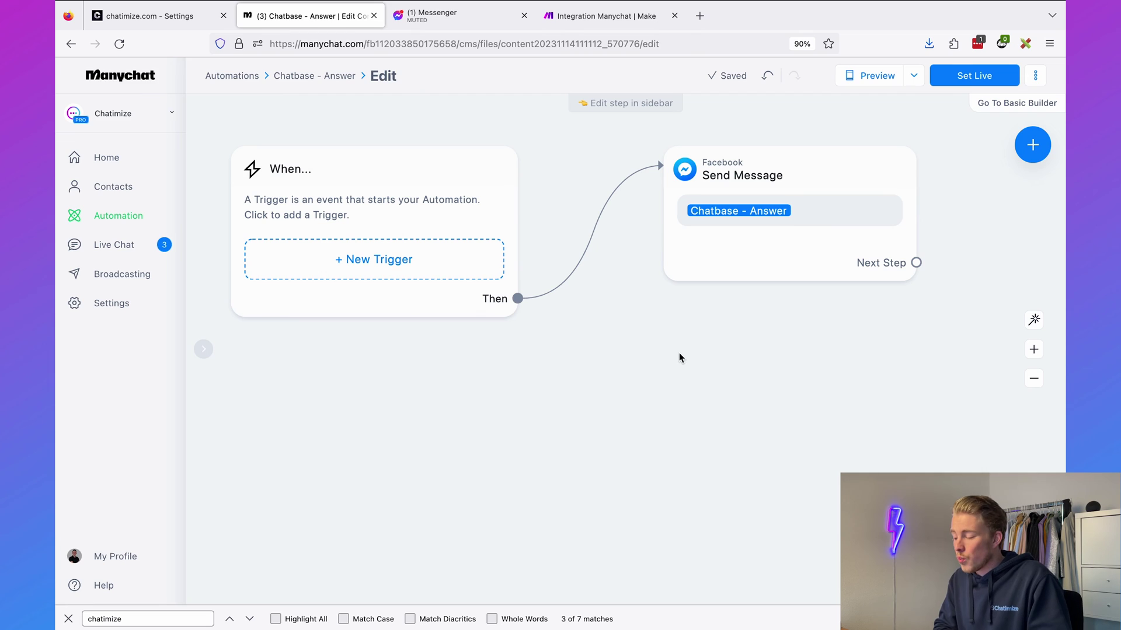
left_click(936, 76)
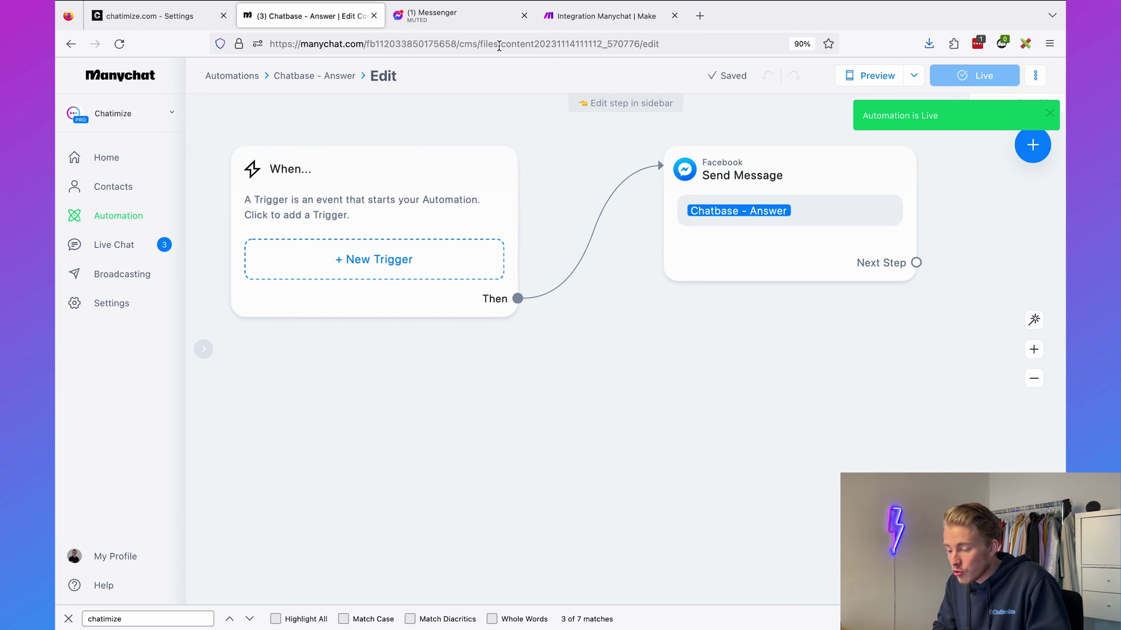
left_click_drag(501, 45, 638, 46)
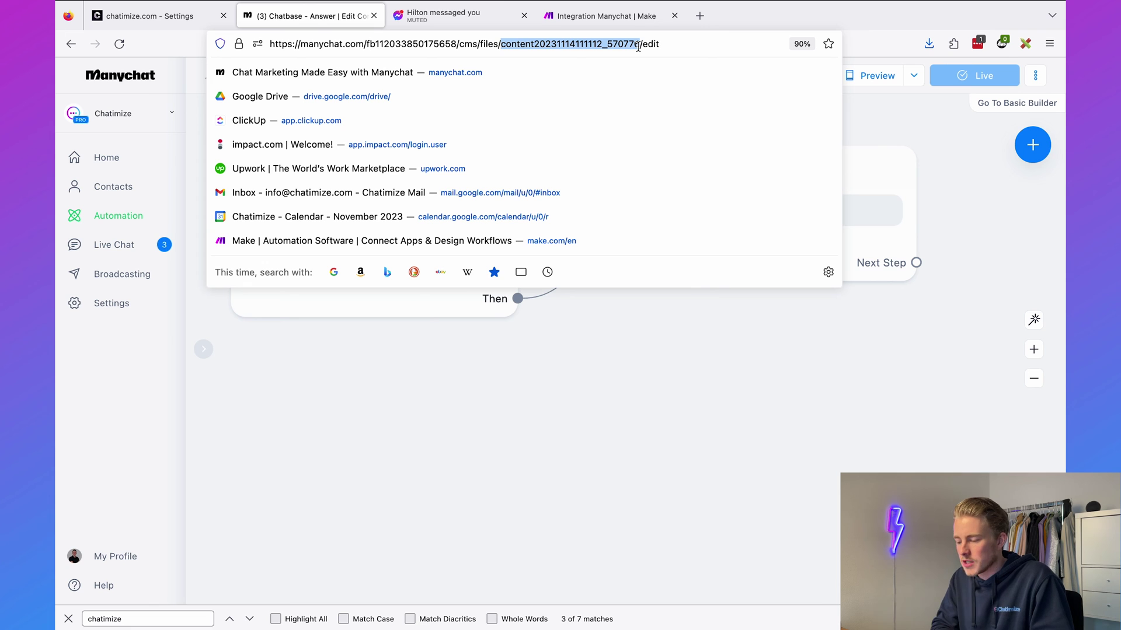
- Add a Manychat Send a Flow module, mapping the trigger's subscriber ID into Subscriber ID
left_click(607, 16)
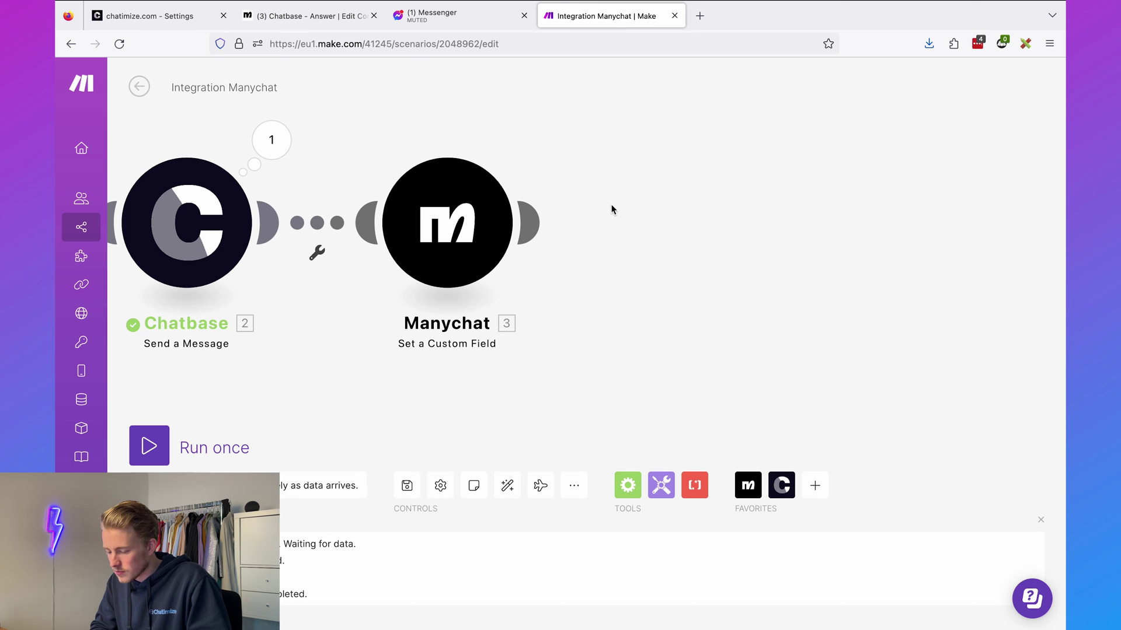
left_click(531, 224)
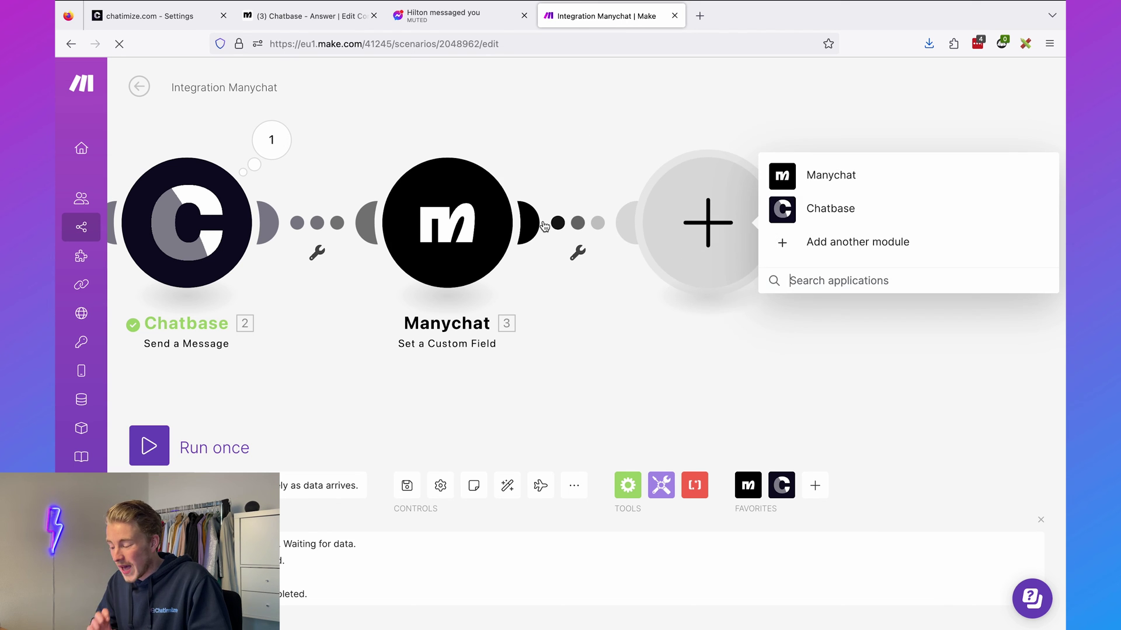
left_click(856, 174)
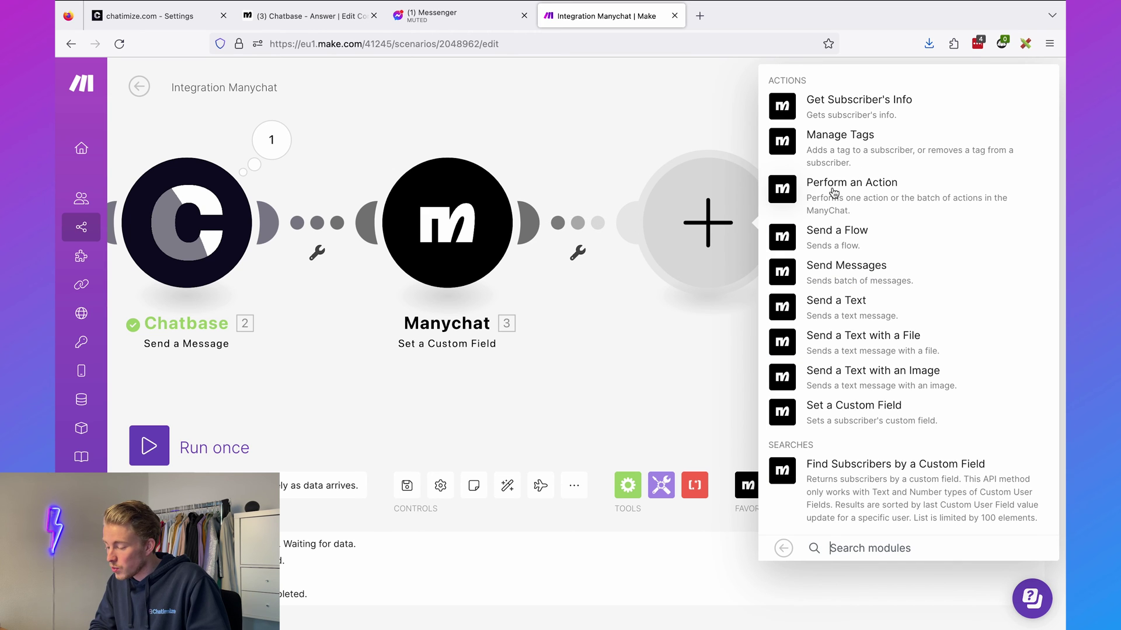
left_click(895, 241)
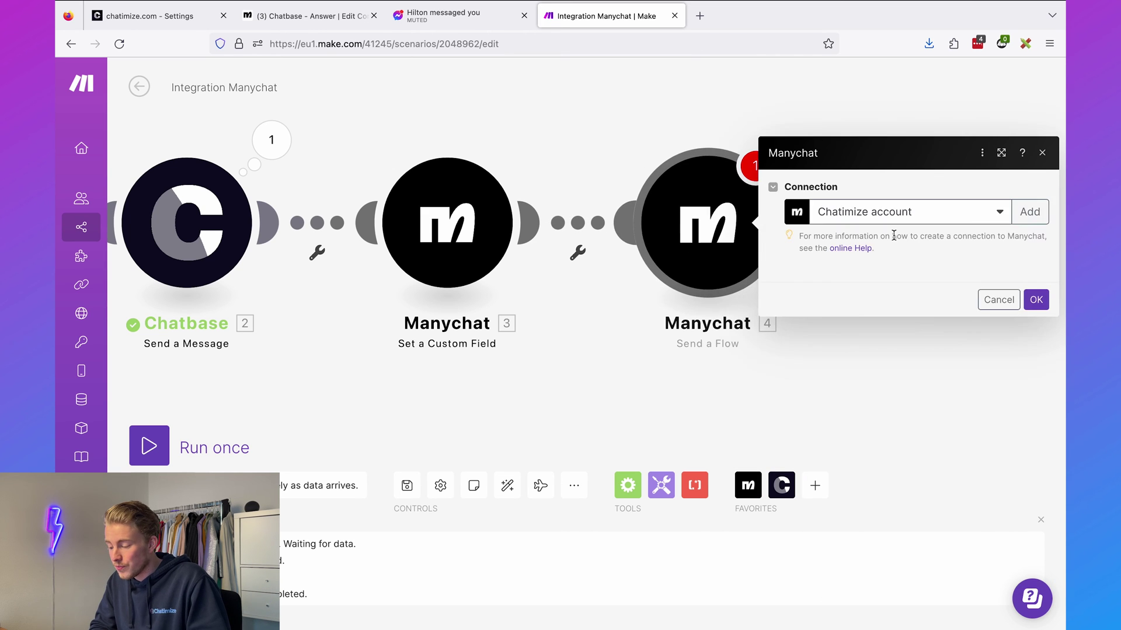
left_click(881, 226)
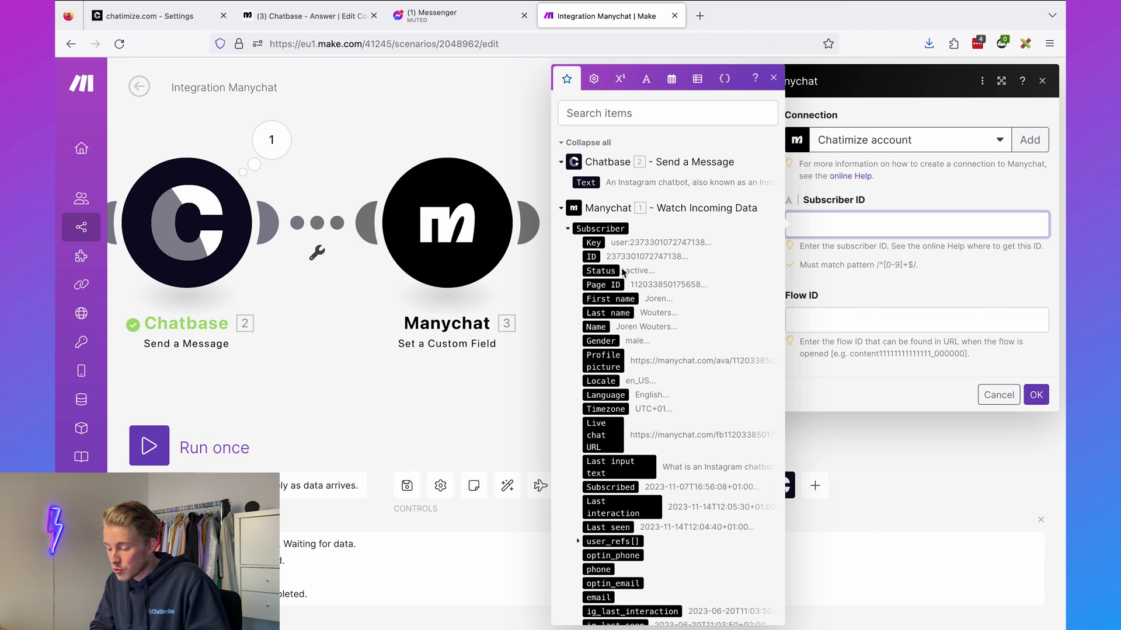
left_click(591, 258)
left_click(870, 285)
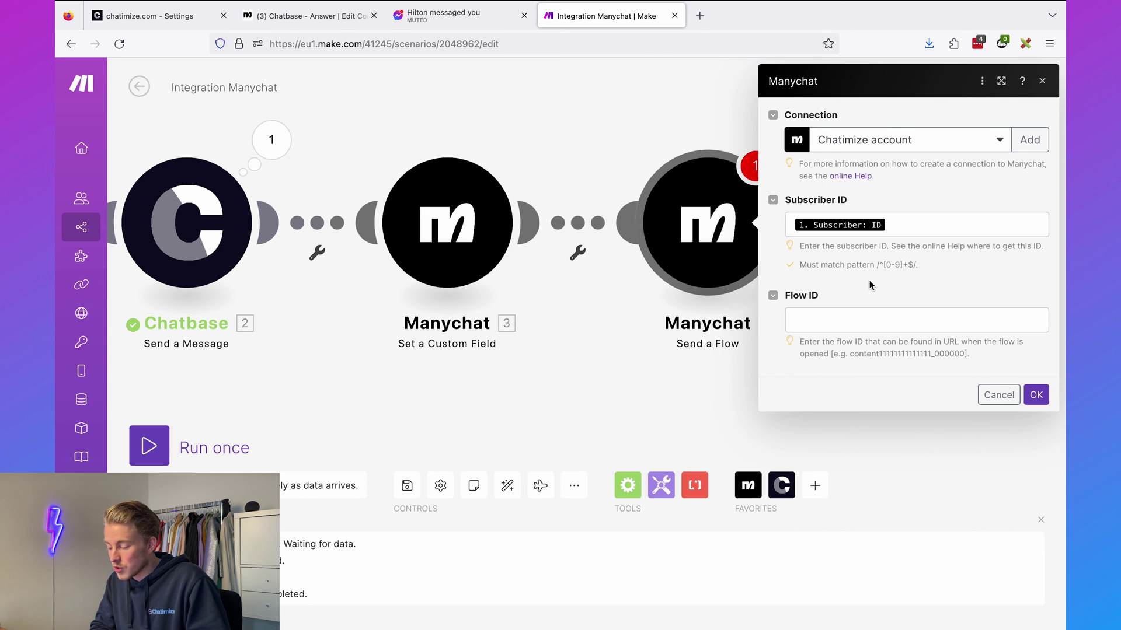
left_click(825, 325)
key("ctrl+v")
left_click(906, 371)
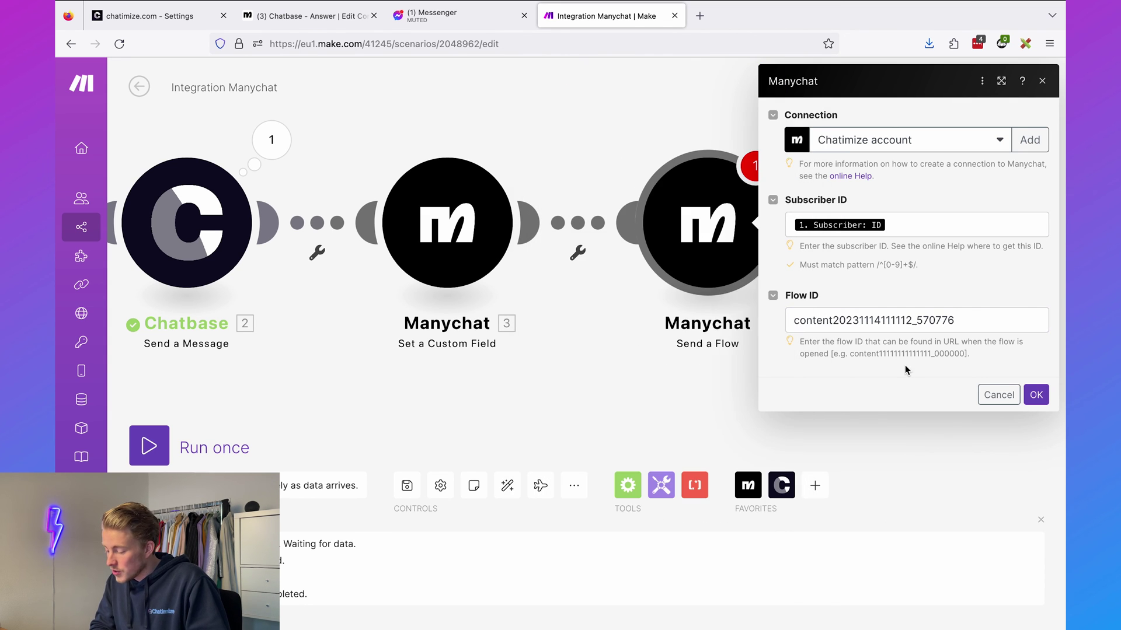
left_click(1035, 396)
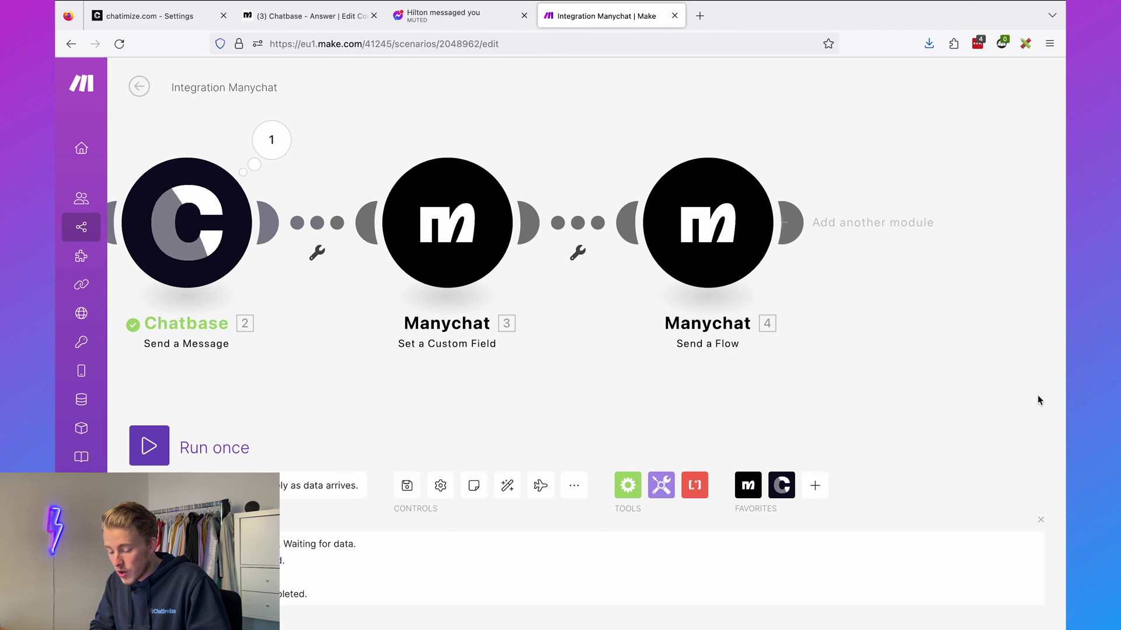
left_click(407, 485)
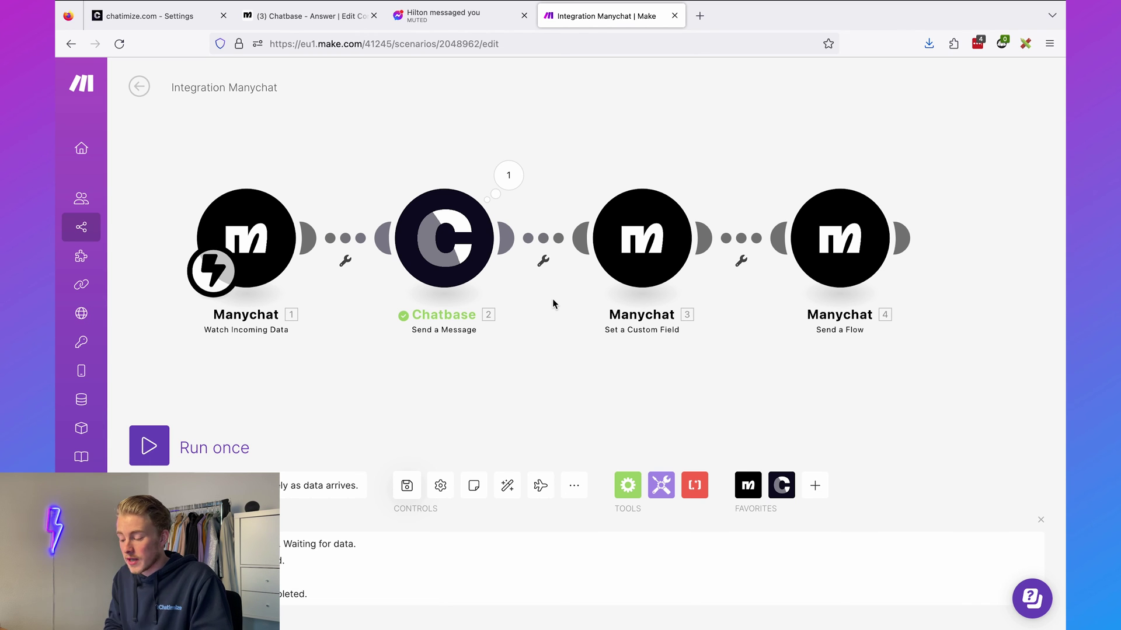
- Run the four-module scenario once, waiting for new data, then go to the Chatbase - Answer flow
left_click_drag(552, 299, 507, 300)
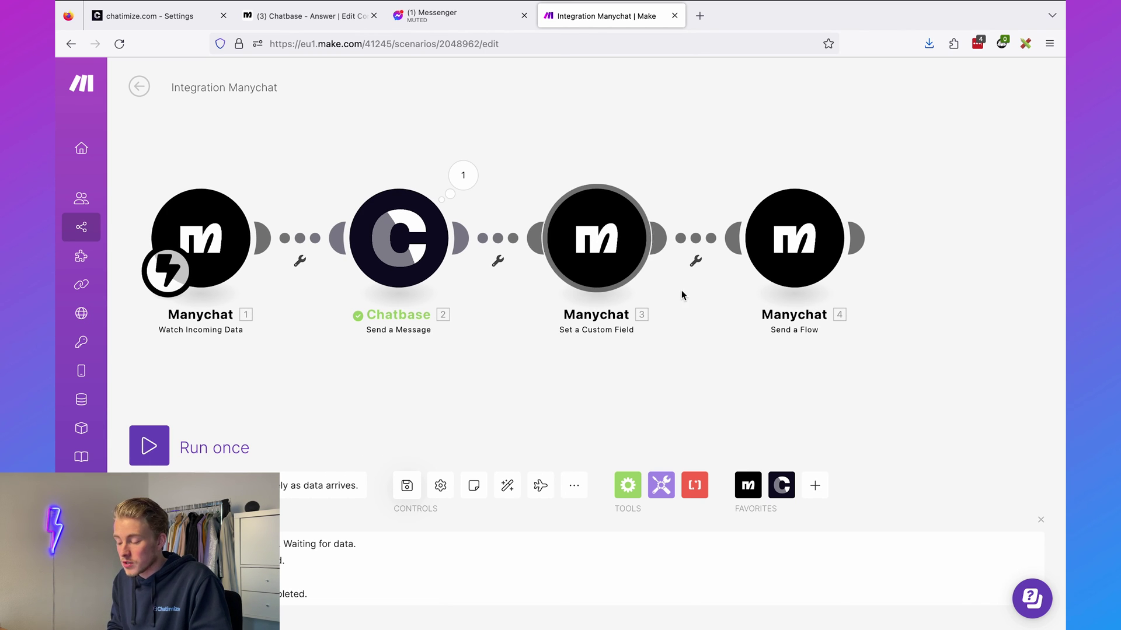
left_click_drag(682, 295, 617, 305)
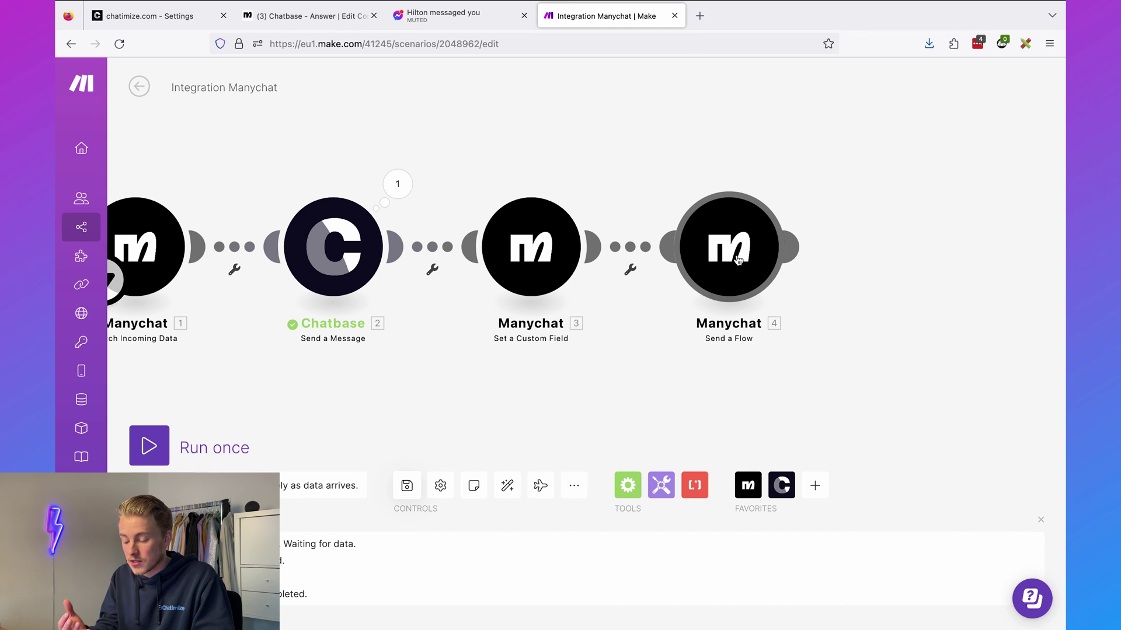
left_click_drag(450, 405, 549, 398)
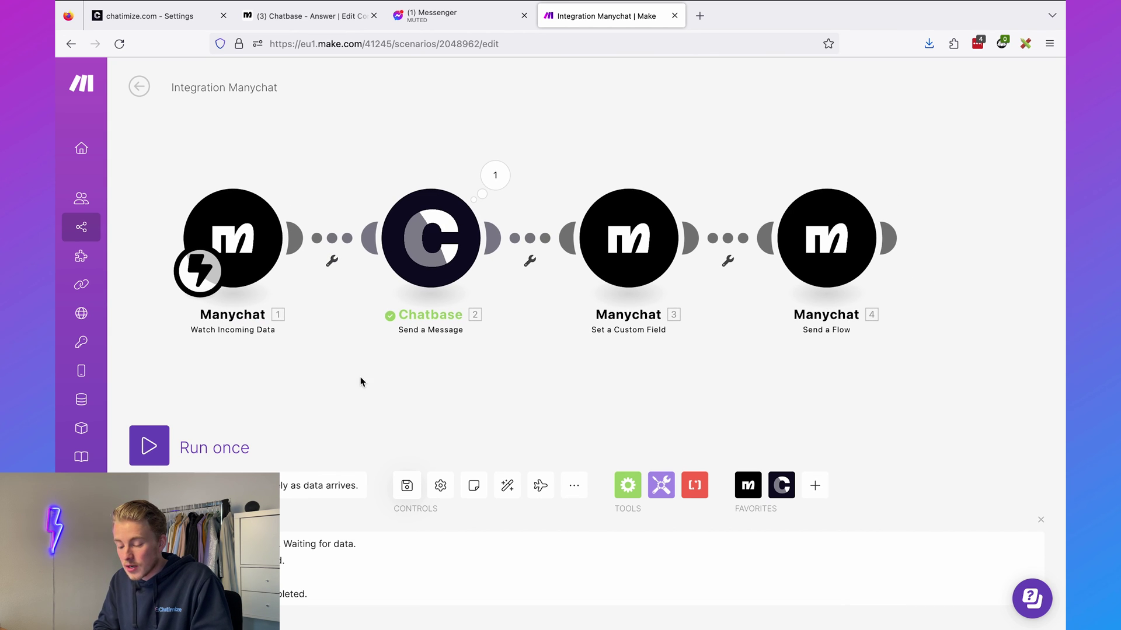
left_click(142, 433)
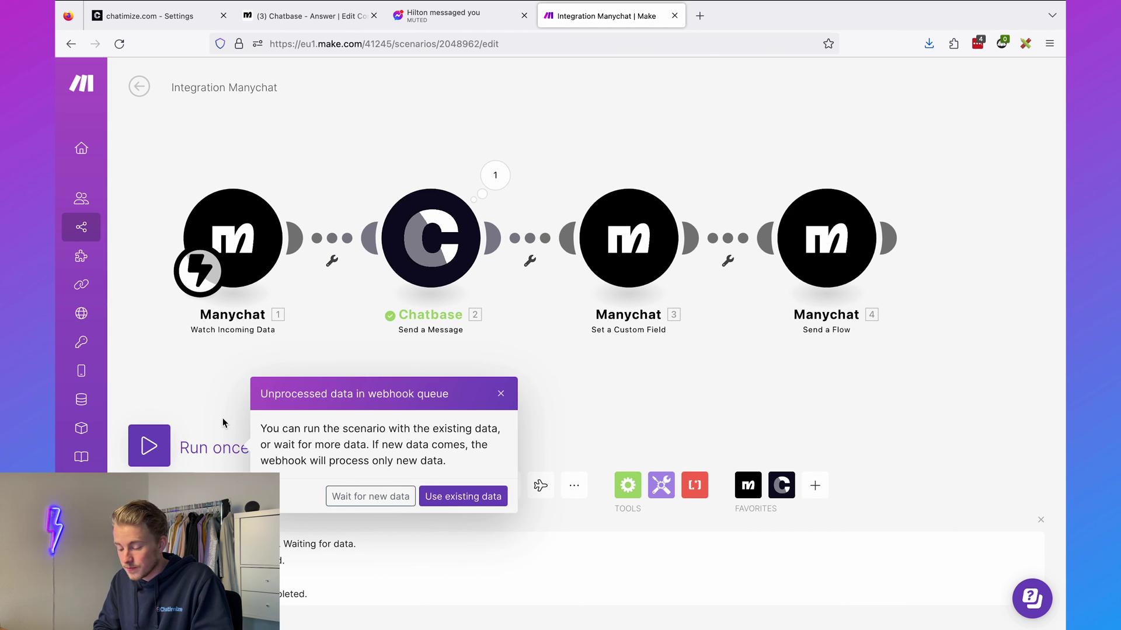
left_click(354, 496)
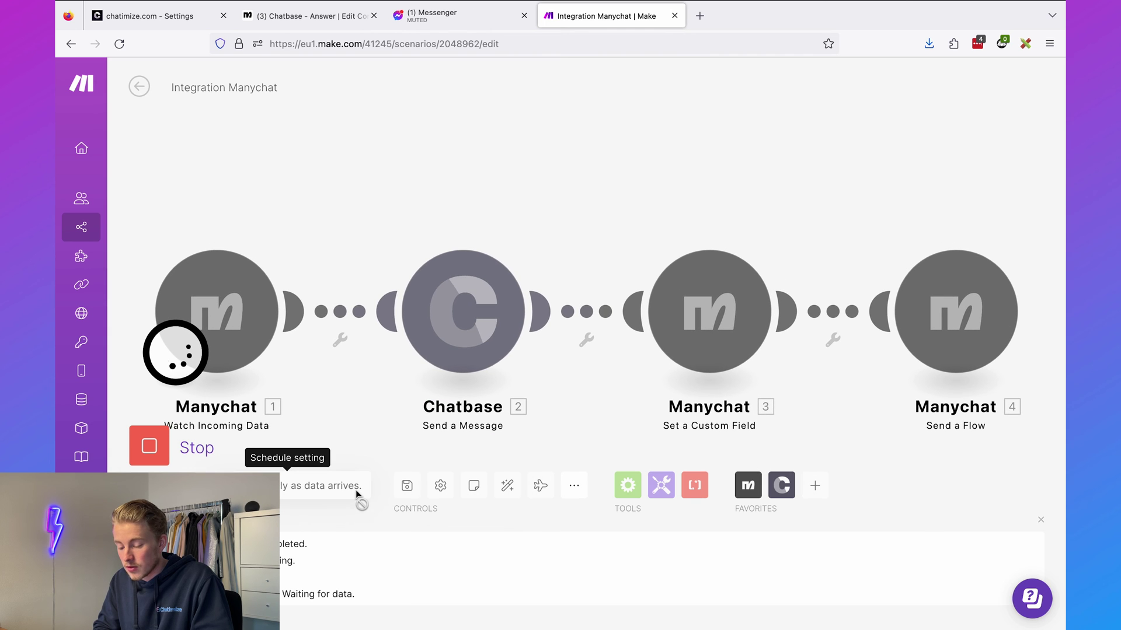
left_click_drag(362, 184, 388, 149)
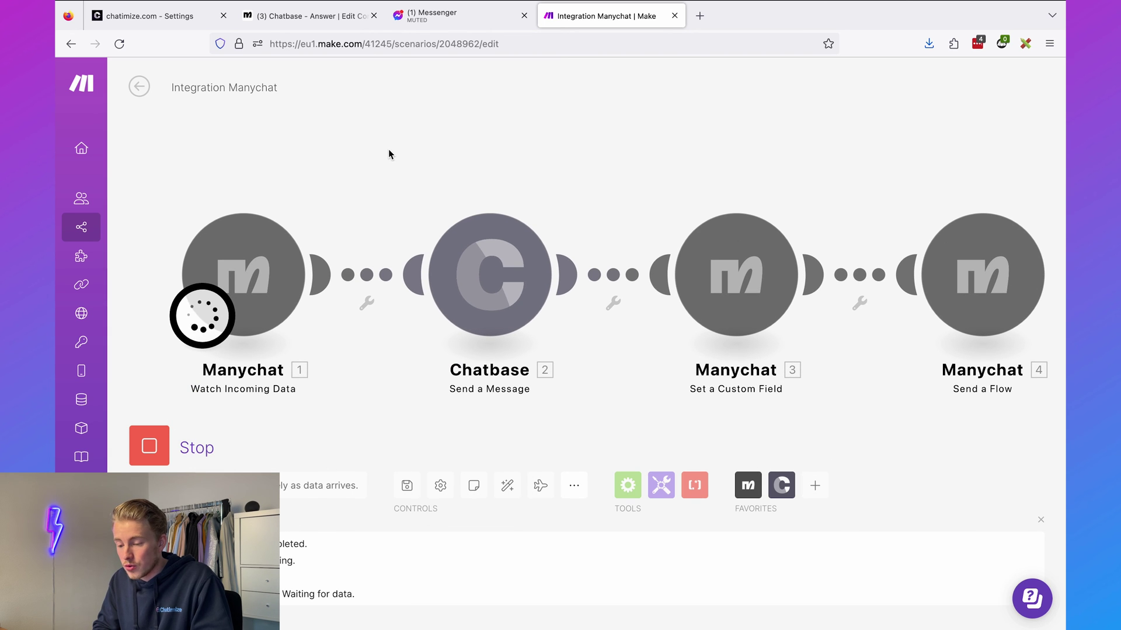
left_click(304, 22)
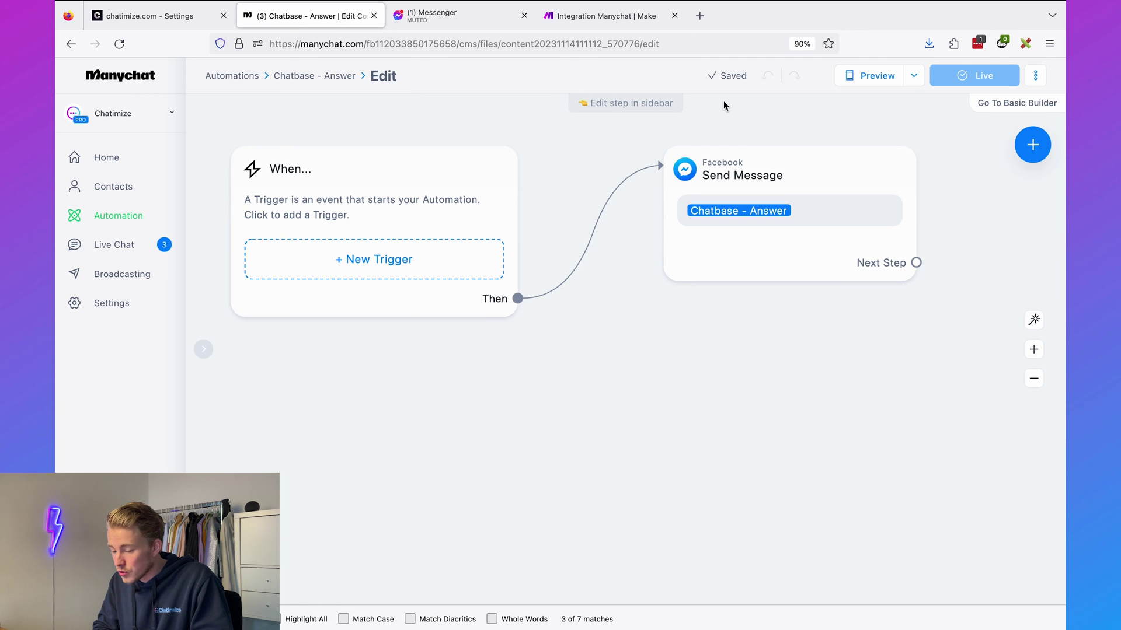
- Preview the Untitled question automation in Messenger and open the Chatimize chat
left_click(117, 215)
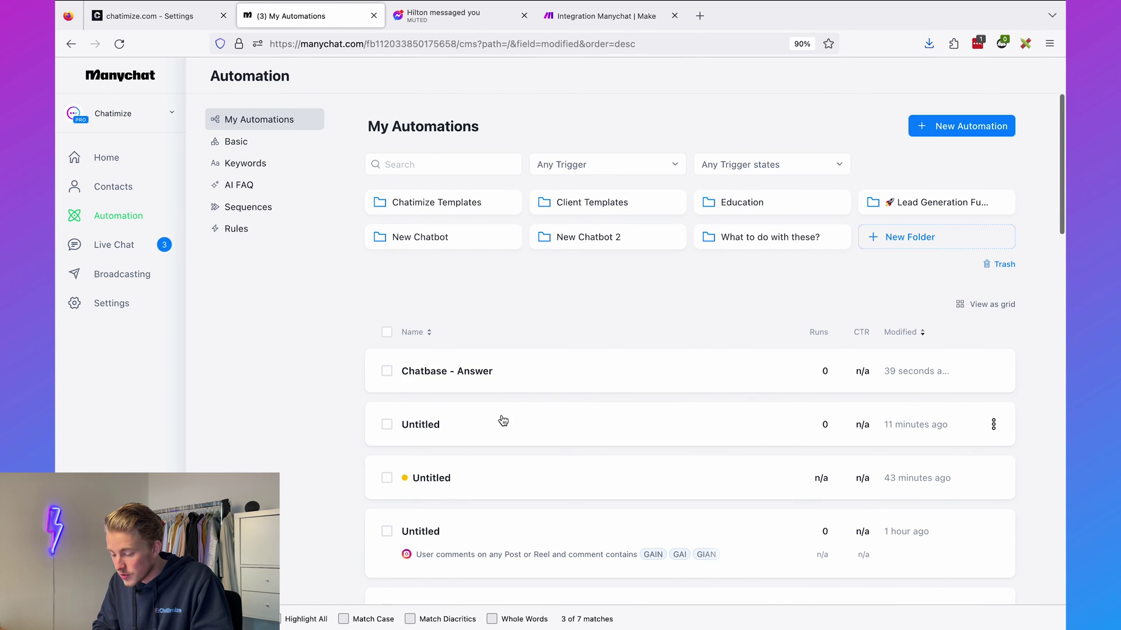
left_click(503, 420)
left_click(954, 76)
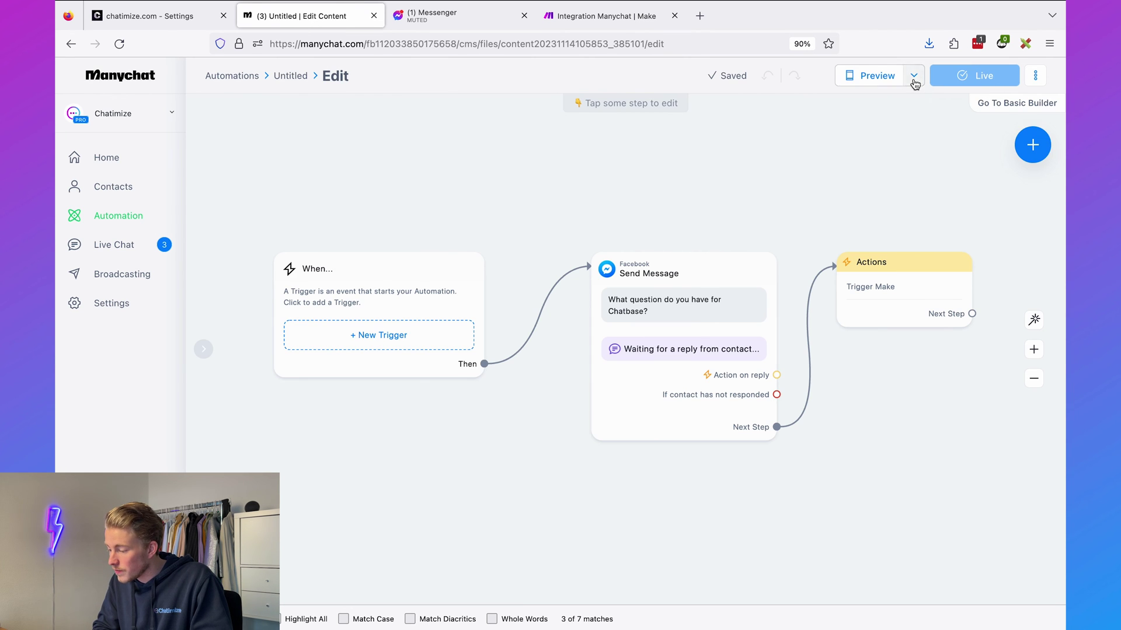
left_click(914, 76)
left_click(870, 170)
left_click(858, 79)
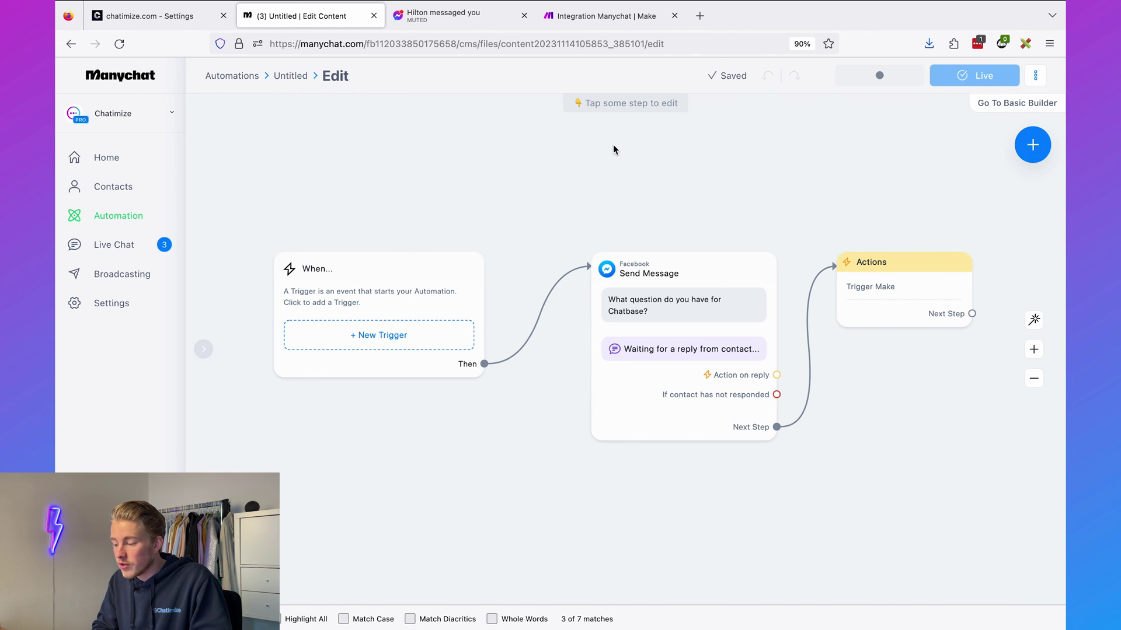
left_click(447, 17)
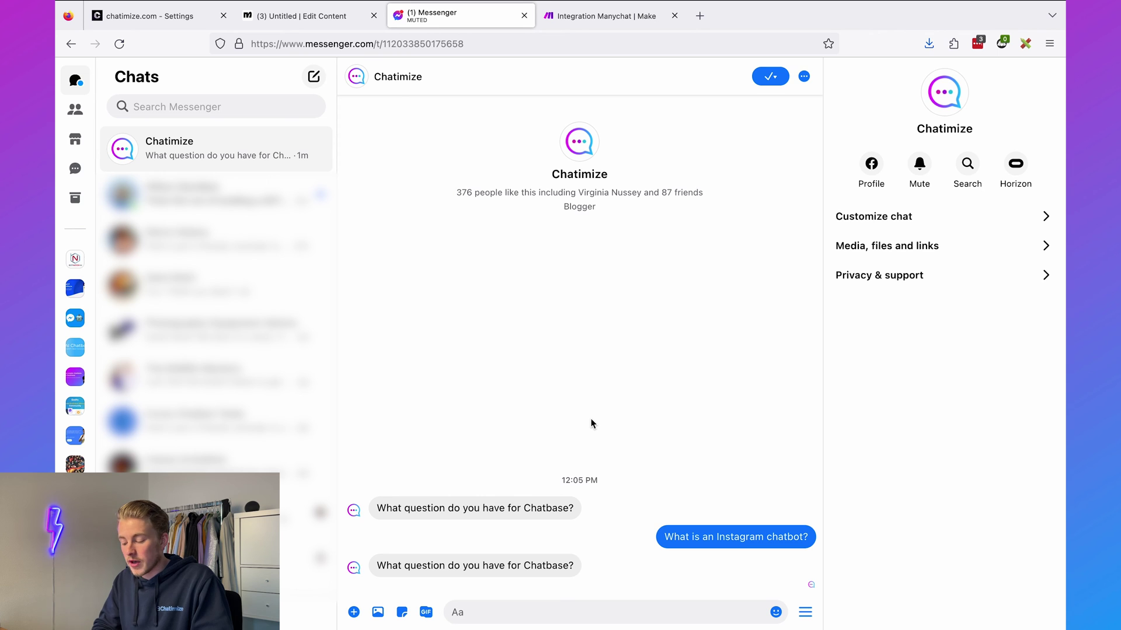
- Reply to the Chatimize prompt with 'What is an Instagram chatbot?'
left_click(553, 609)
type("What is an Instagram cha")
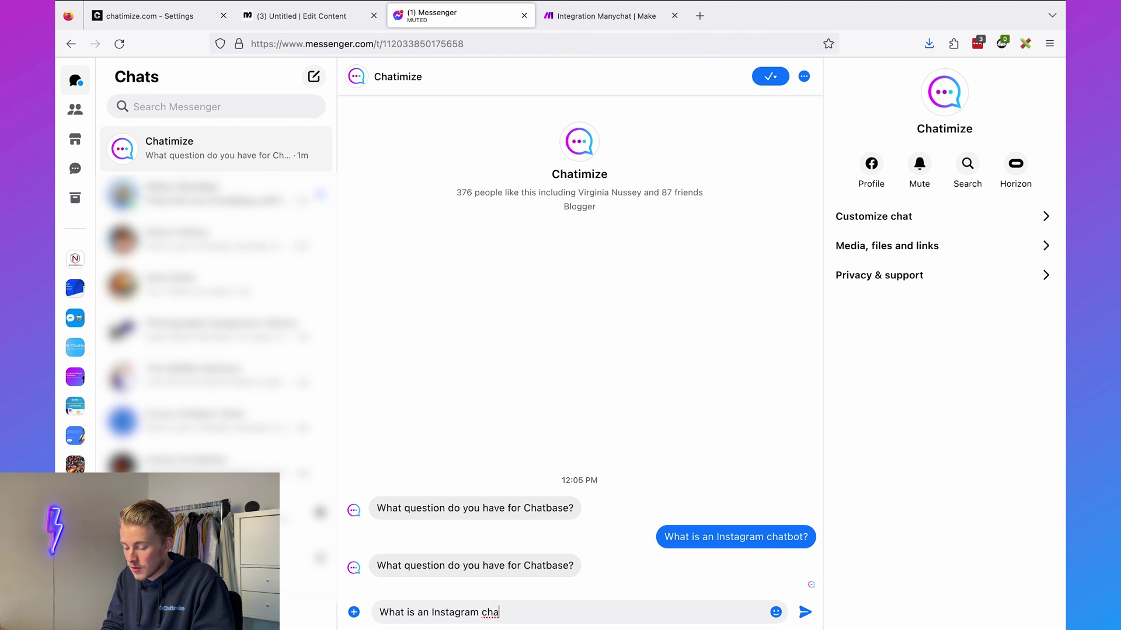
type("tbot?")
key("Return")
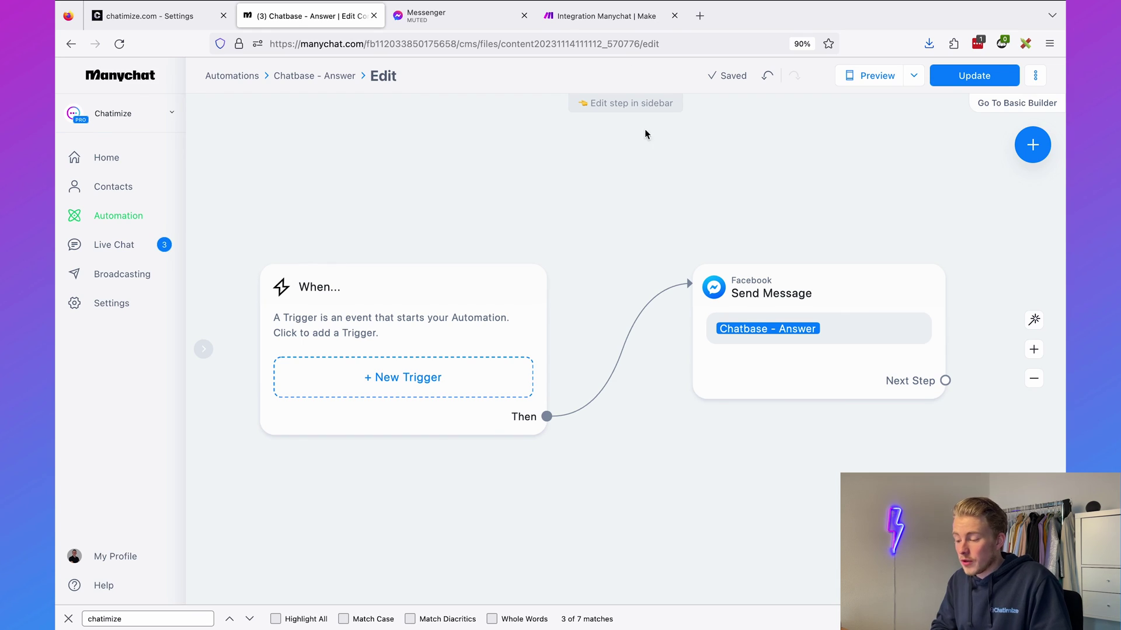
- Turn on the Make scenario's scheduling and check Chatbase's answer in Messenger
left_click(605, 23)
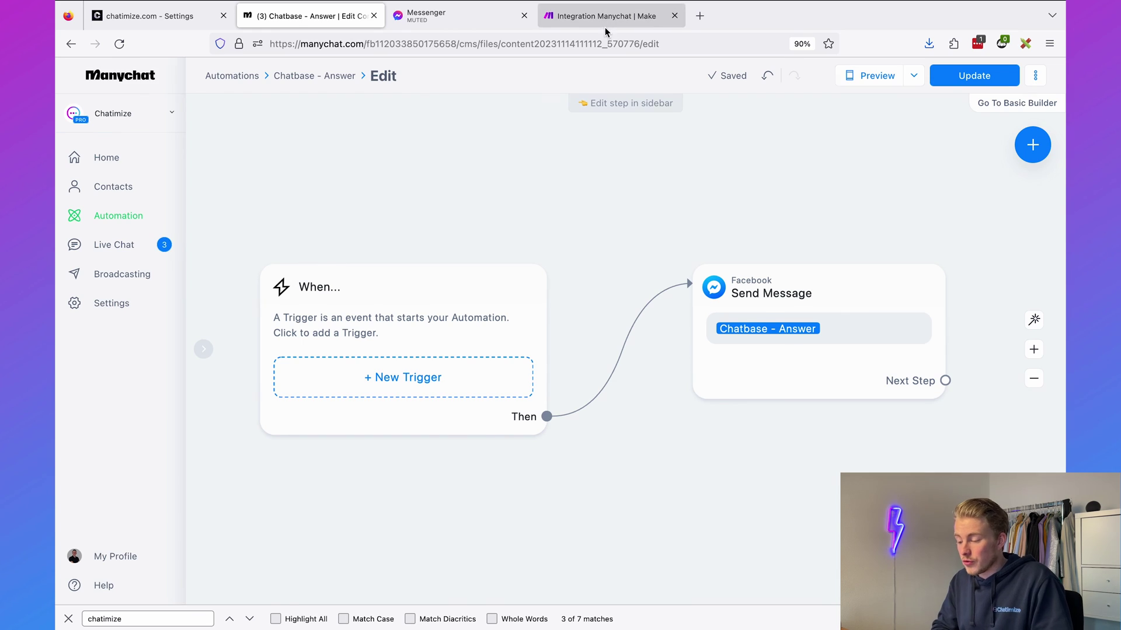
left_click(153, 486)
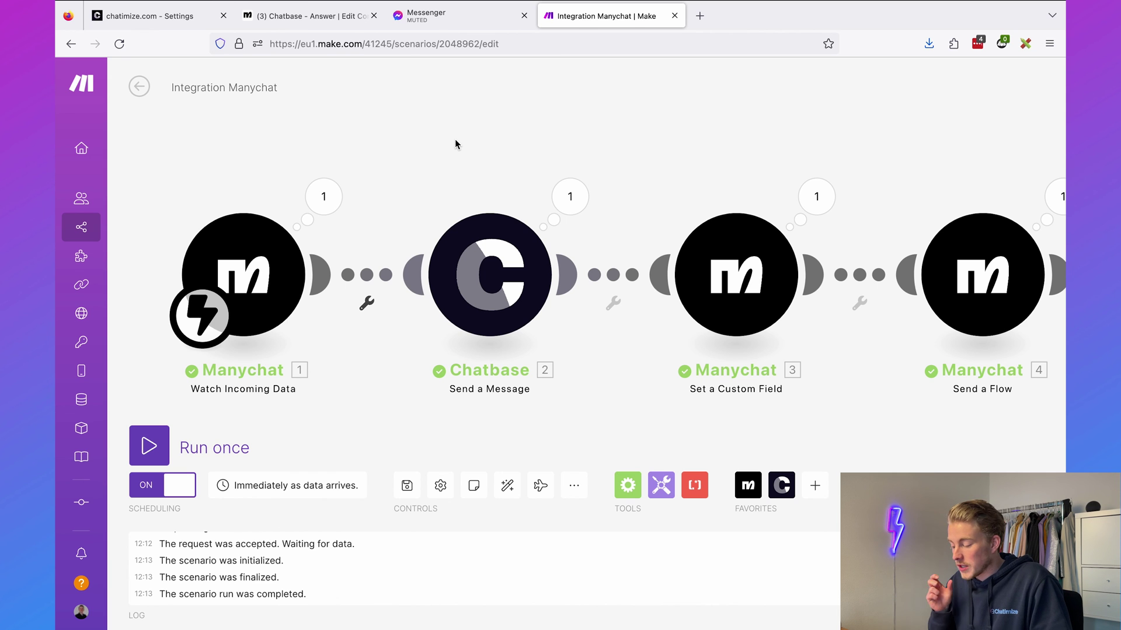
left_click(335, 23)
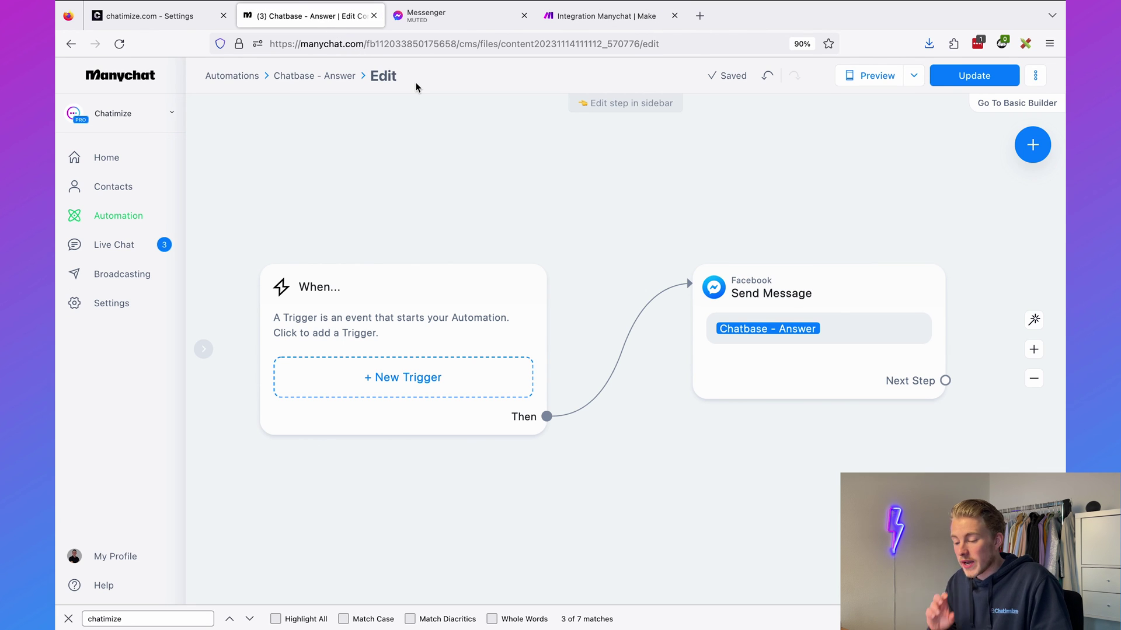
left_click(434, 17)
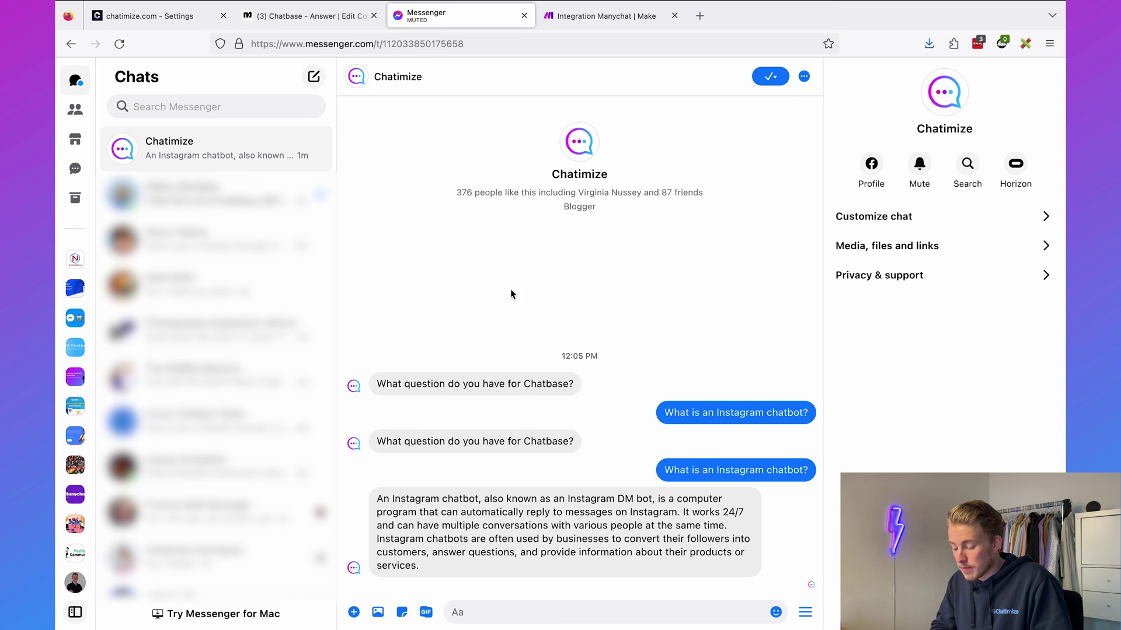